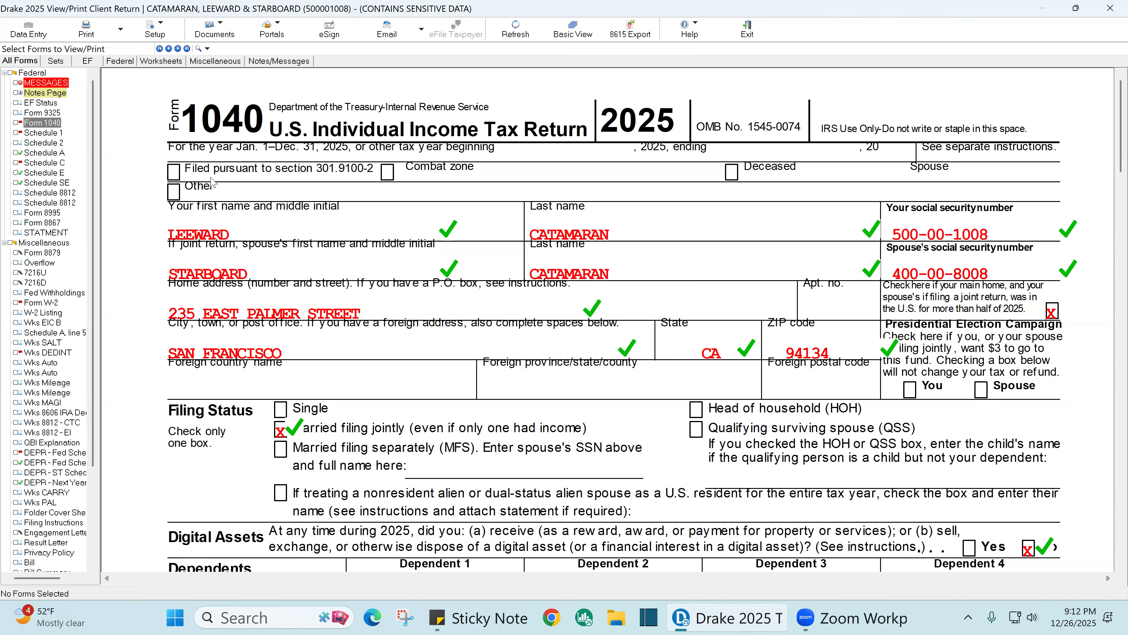
- Scroll Form 1040 past the two dependents down to the $50,000 wages line
scroll(306, 298, "down", 5)
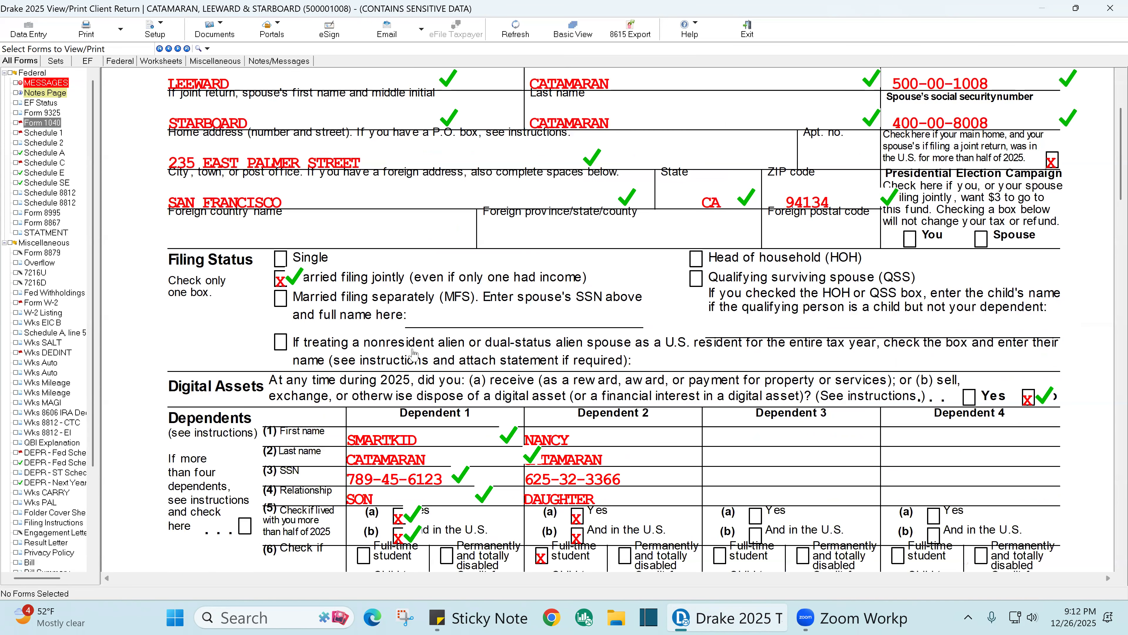
scroll(418, 355, "down", 3)
scroll(363, 341, "down", 2)
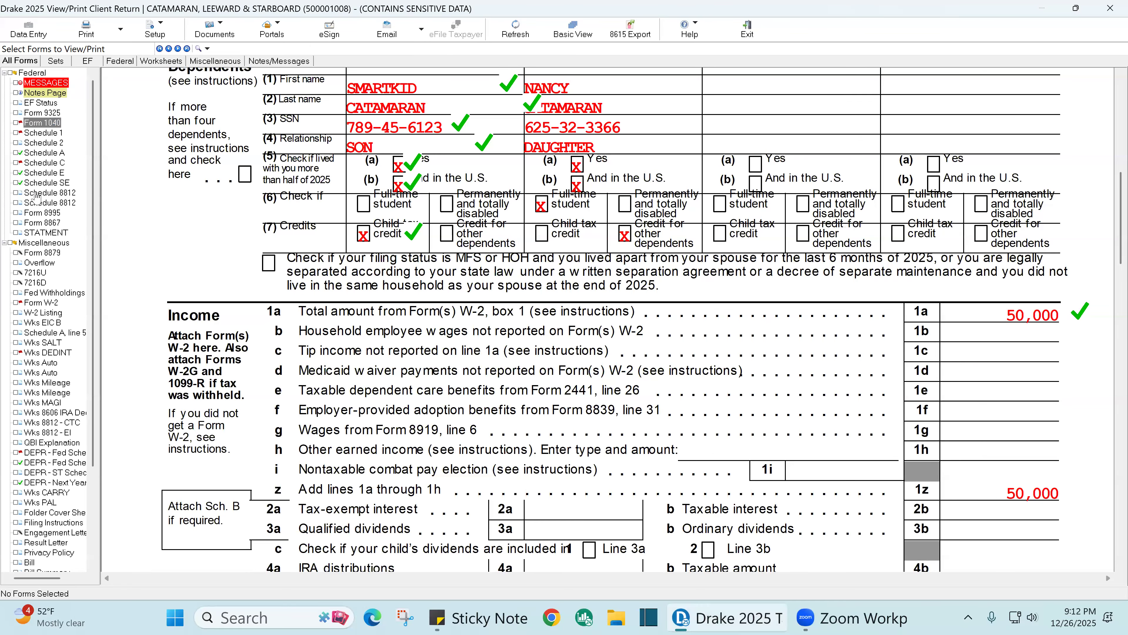
- Review the Schedule C business figures in the return viewer
left_click(49, 163)
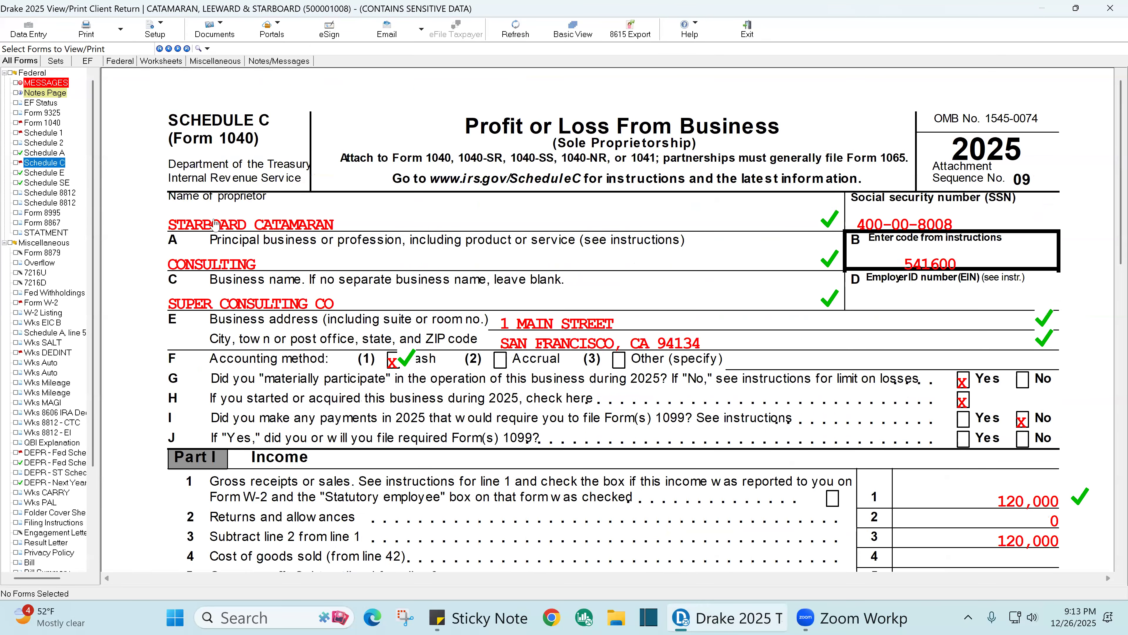
scroll(489, 367, "down", 1)
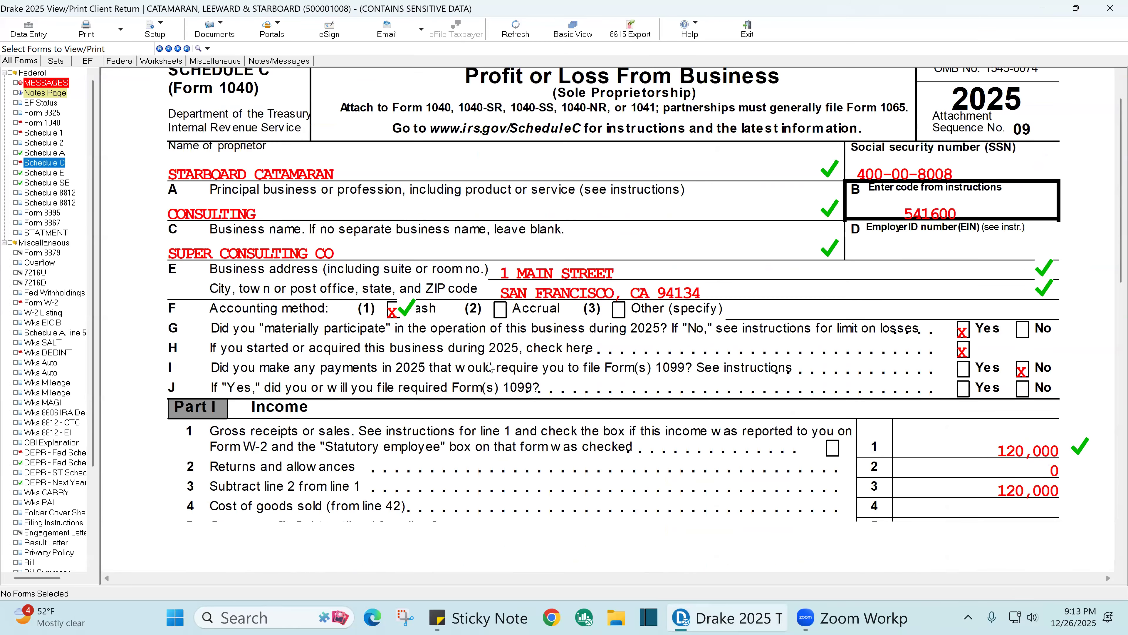
scroll(490, 367, "down", 3)
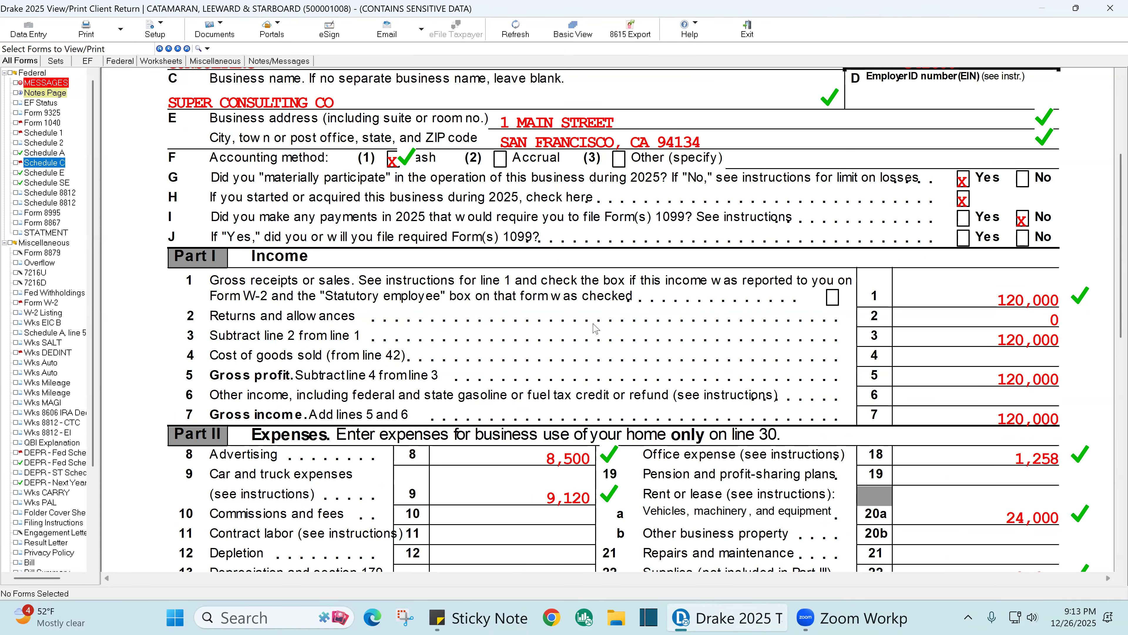
scroll(716, 251, "up", 2)
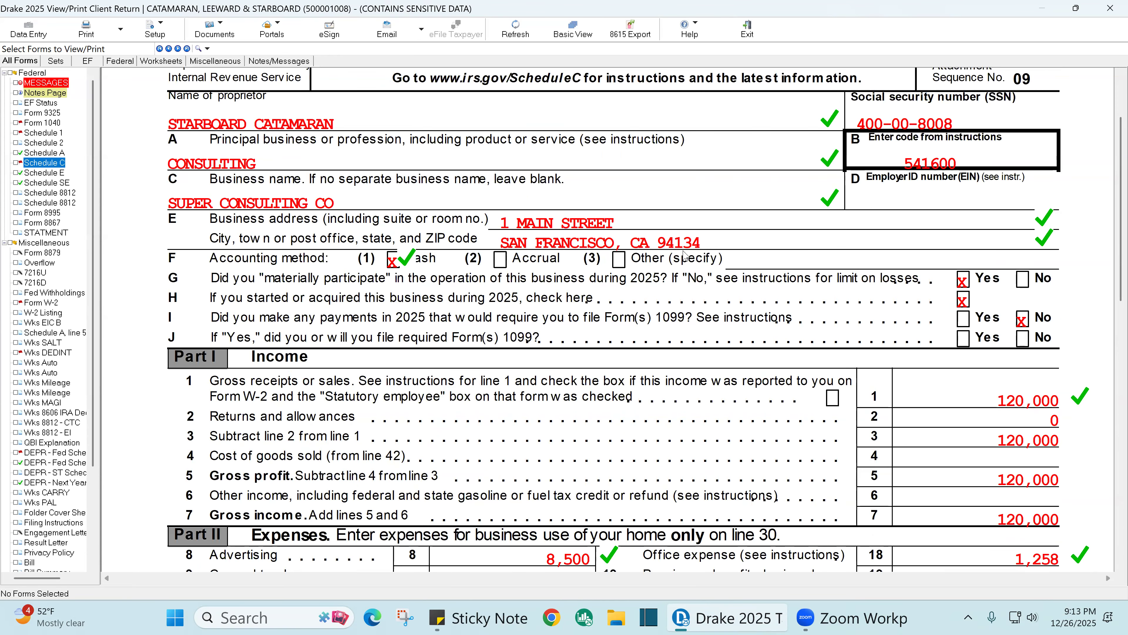
scroll(712, 273, "up", 2)
- Return to data entry and open the Name and Address screen
left_click(955, 226)
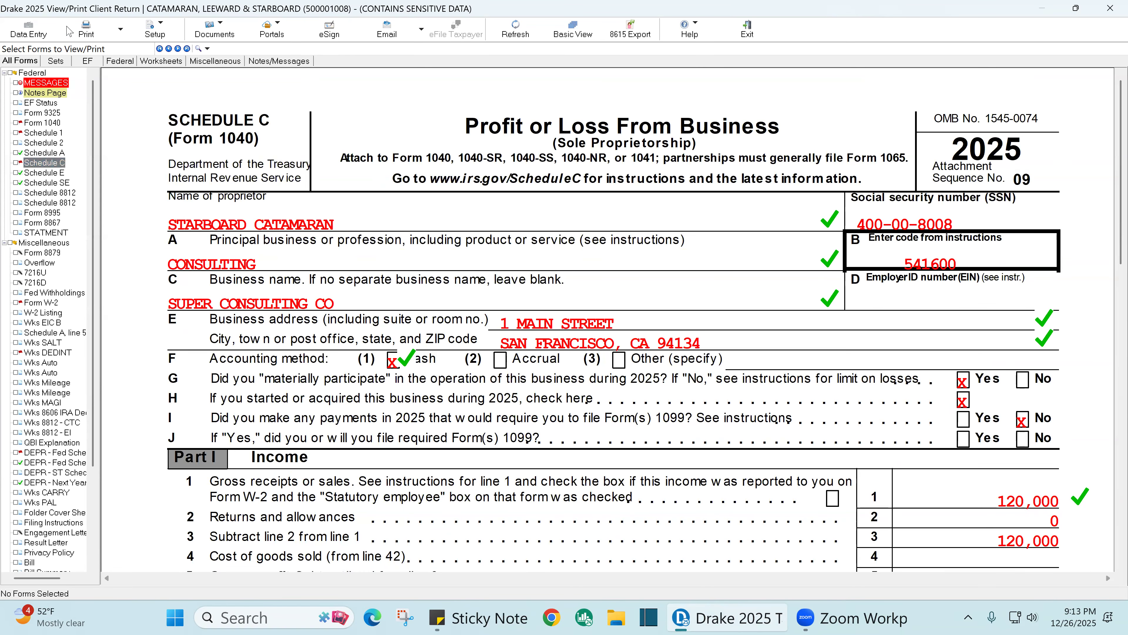
left_click(39, 33)
left_click(227, 135)
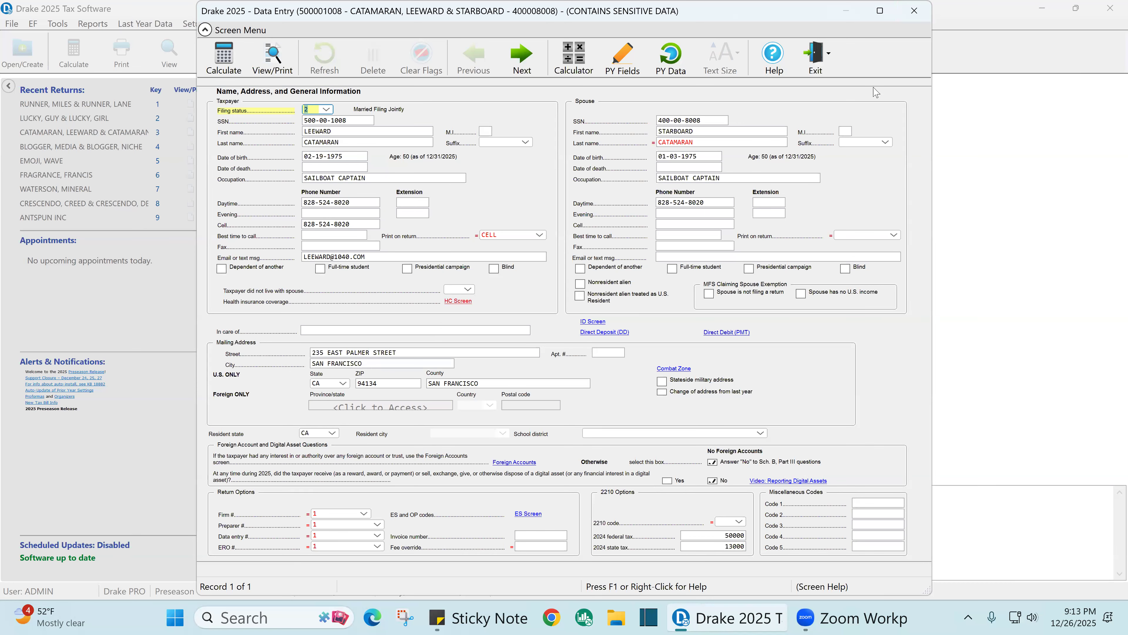
- Open the son's dependent details, showing age 2, after checking his Due Diligence answers
left_click(913, 12)
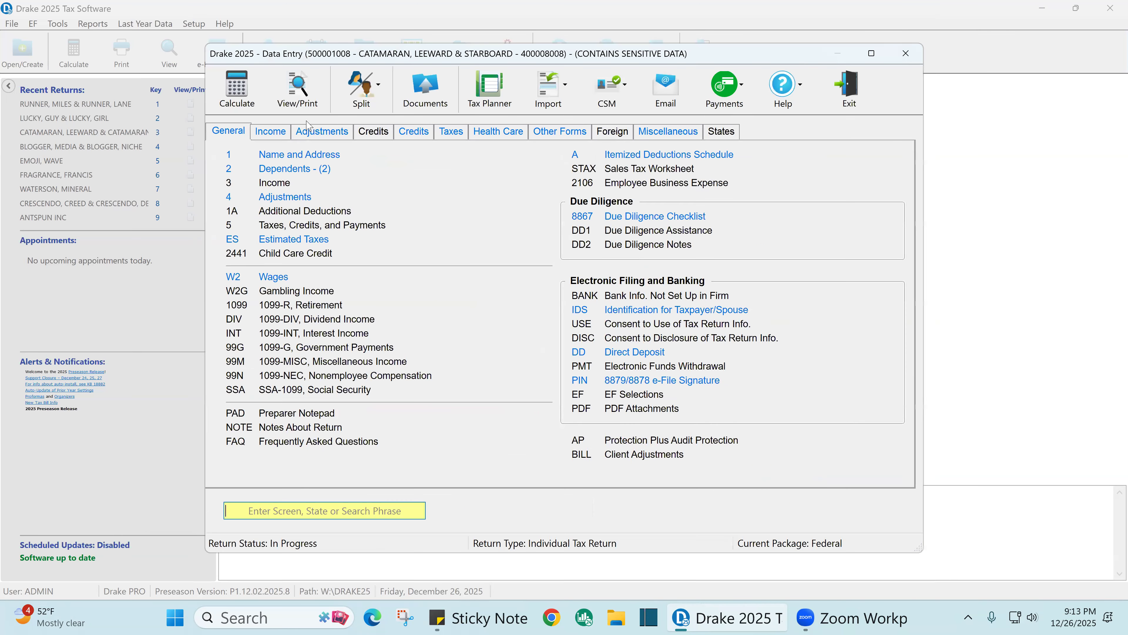
left_click(302, 169)
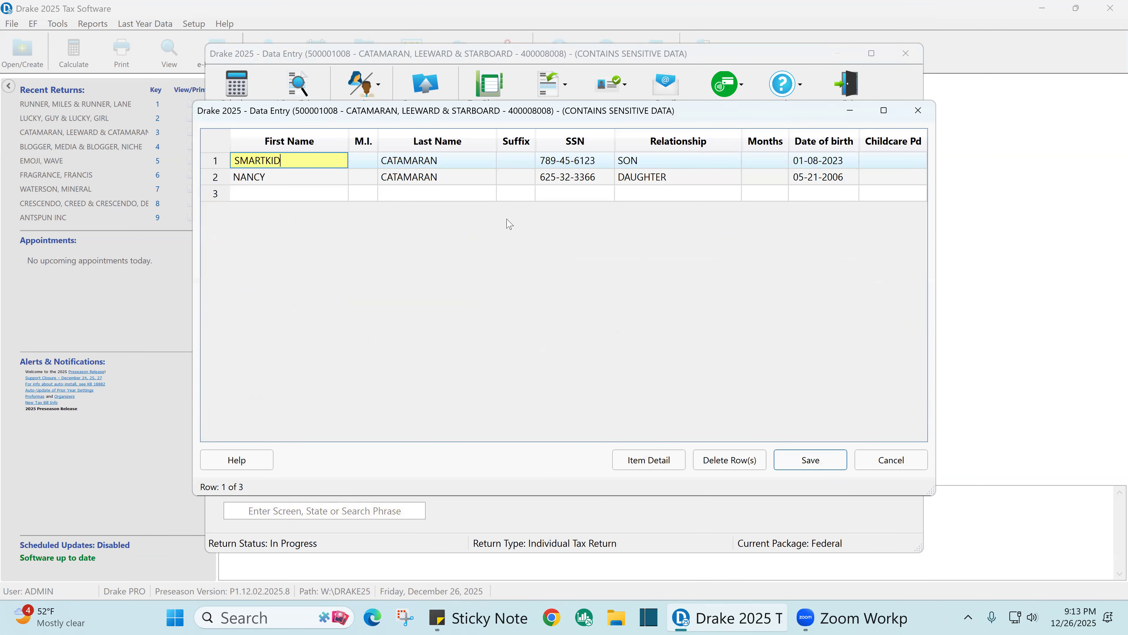
key("F3")
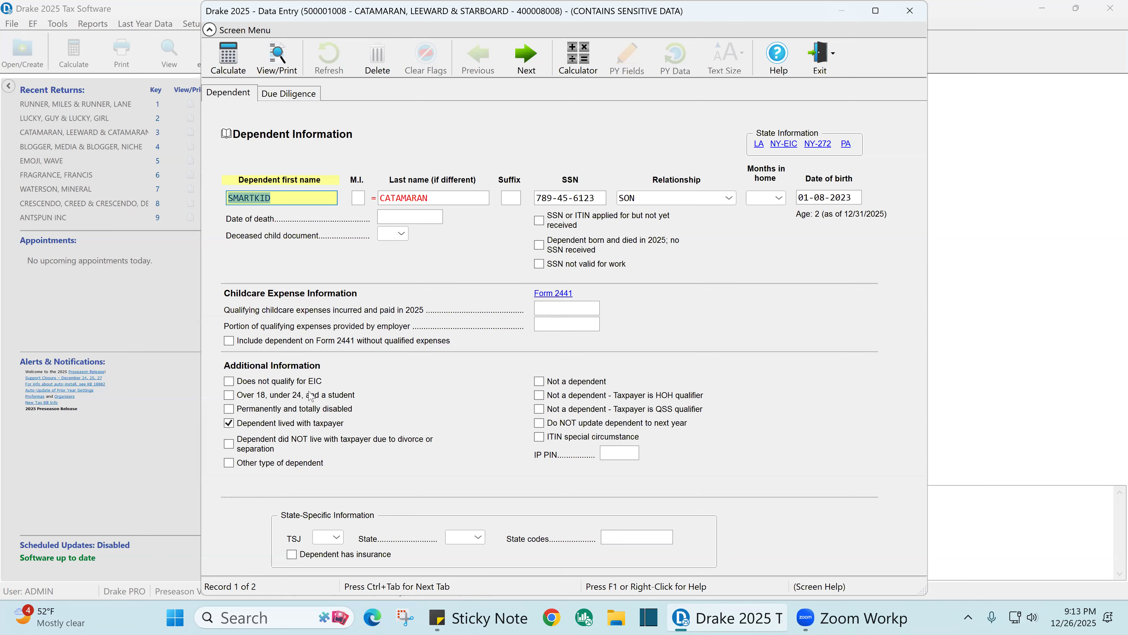
left_click(228, 423)
key("Escape")
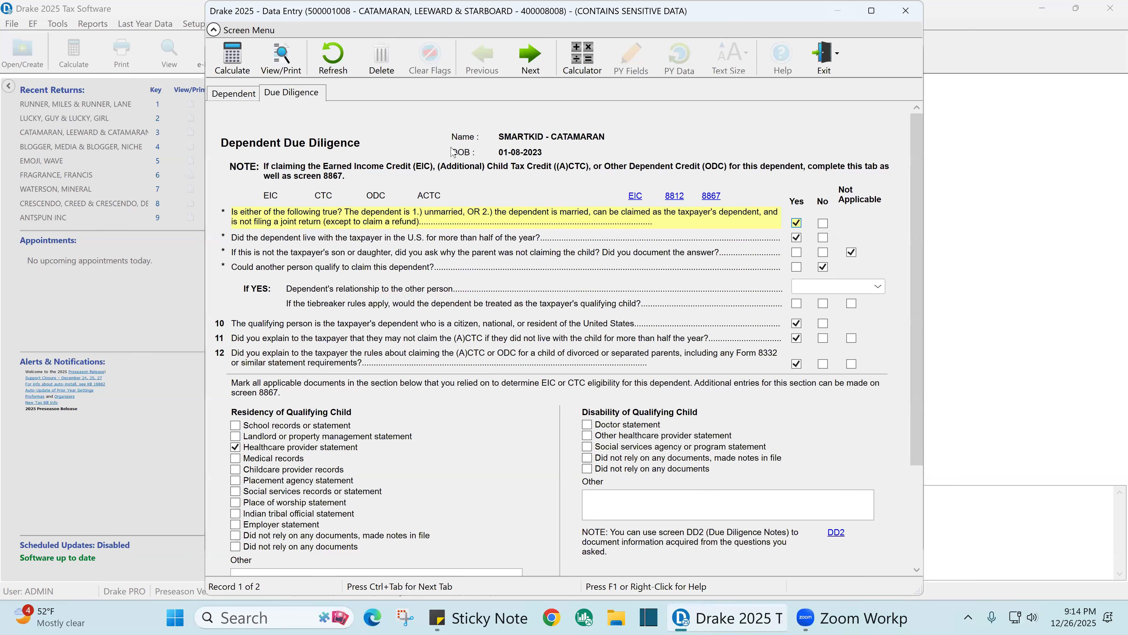
left_click(245, 93)
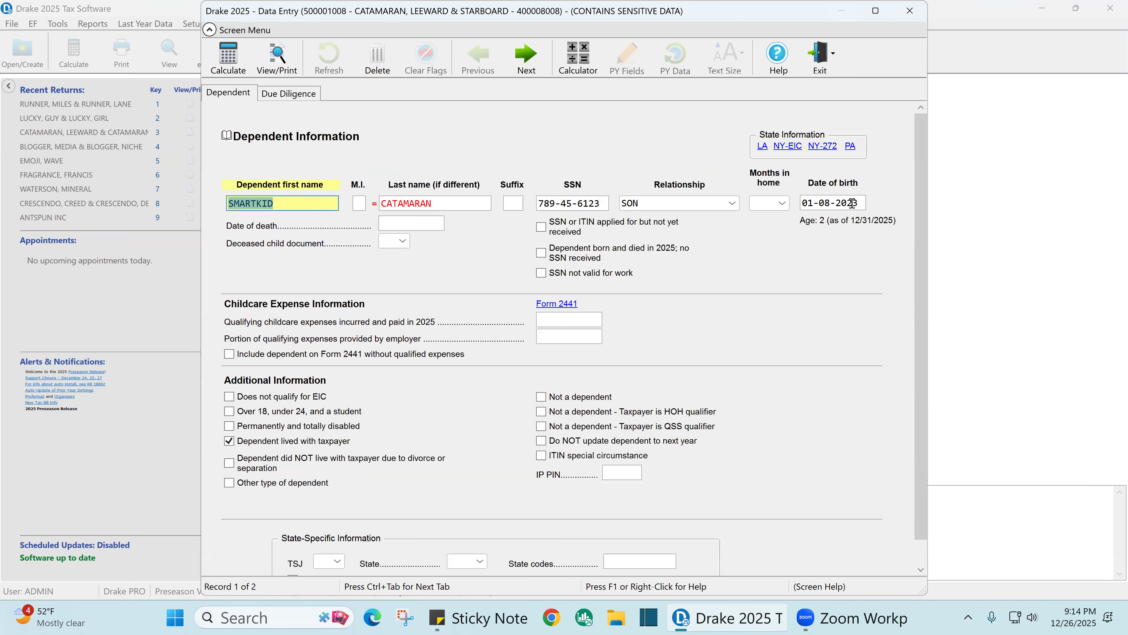
- Change the son's birth date to 01-08-2013 so his age reads 12, then go to the daughter's record
left_click(852, 203)
key("BackSpace")
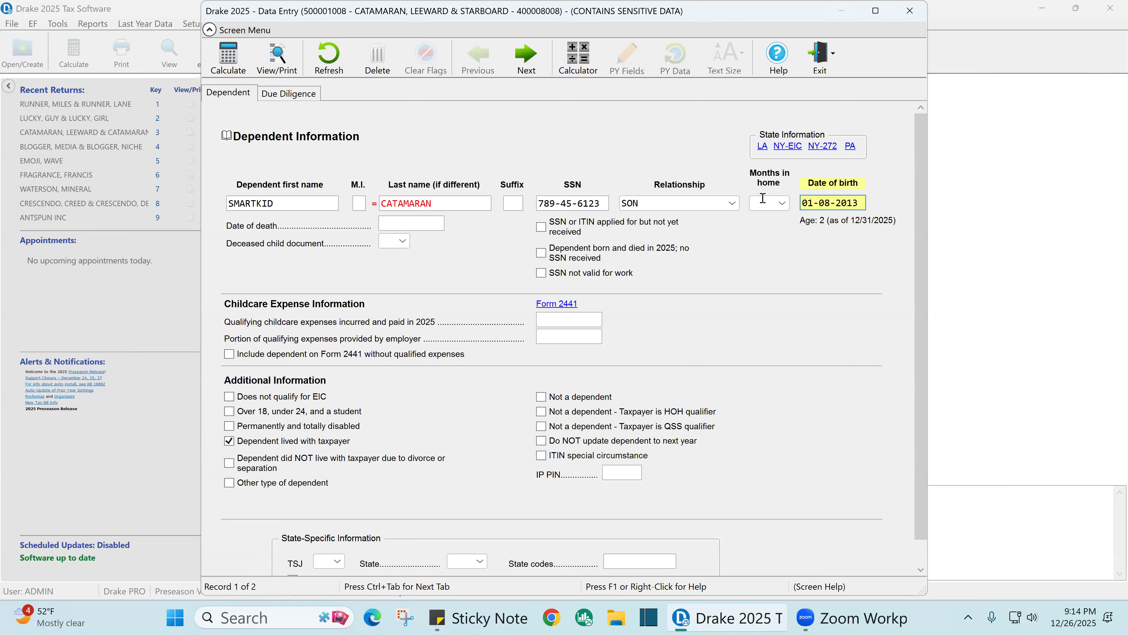
left_click(295, 207)
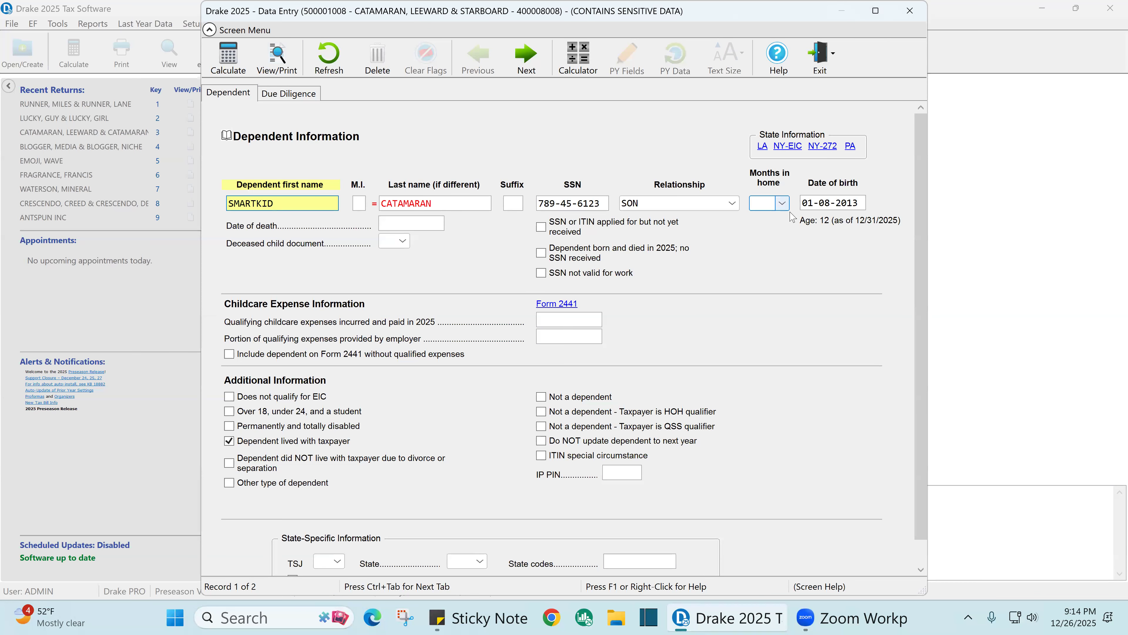
scroll(793, 218, "down", 1)
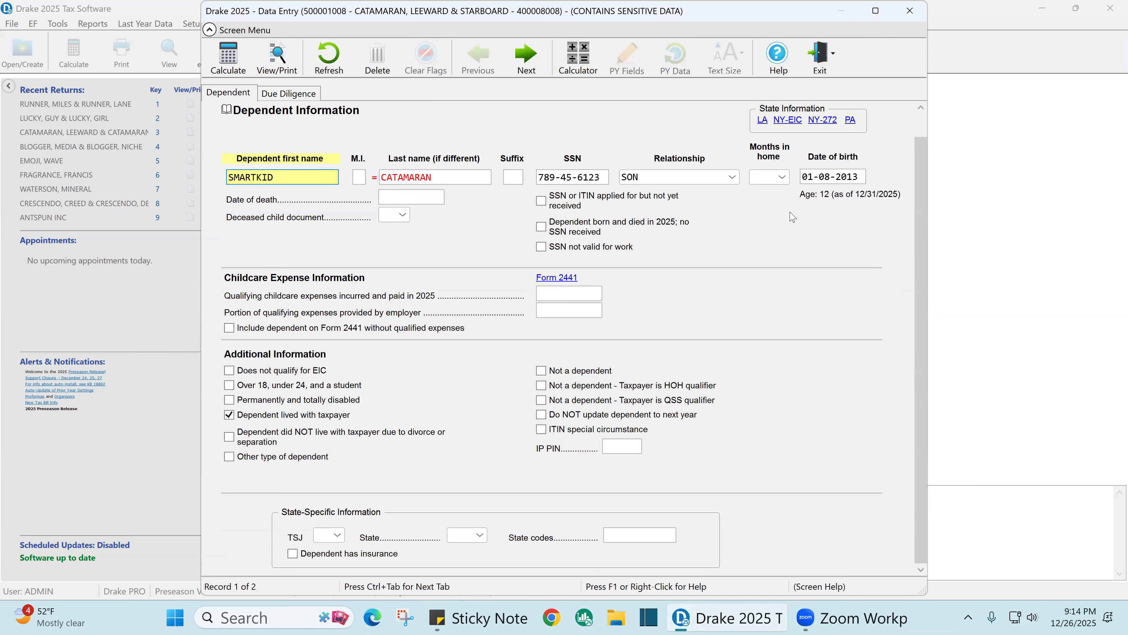
key("Page_Down")
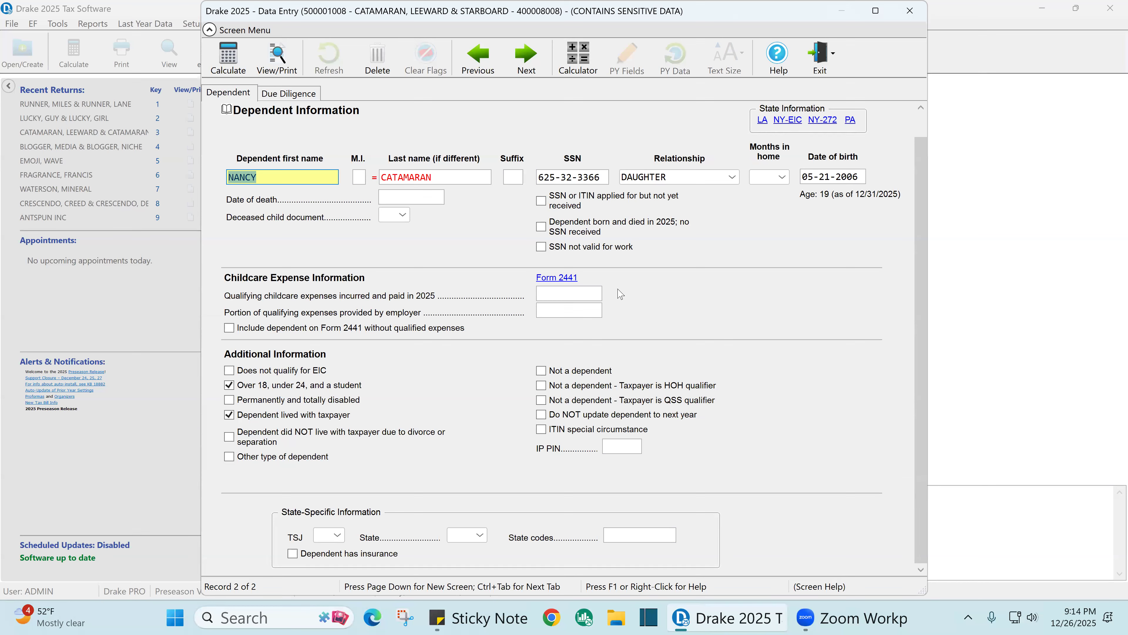
- Mark the daughter as over 18, under 24 and a student, then close to the dependents list
left_click(230, 386)
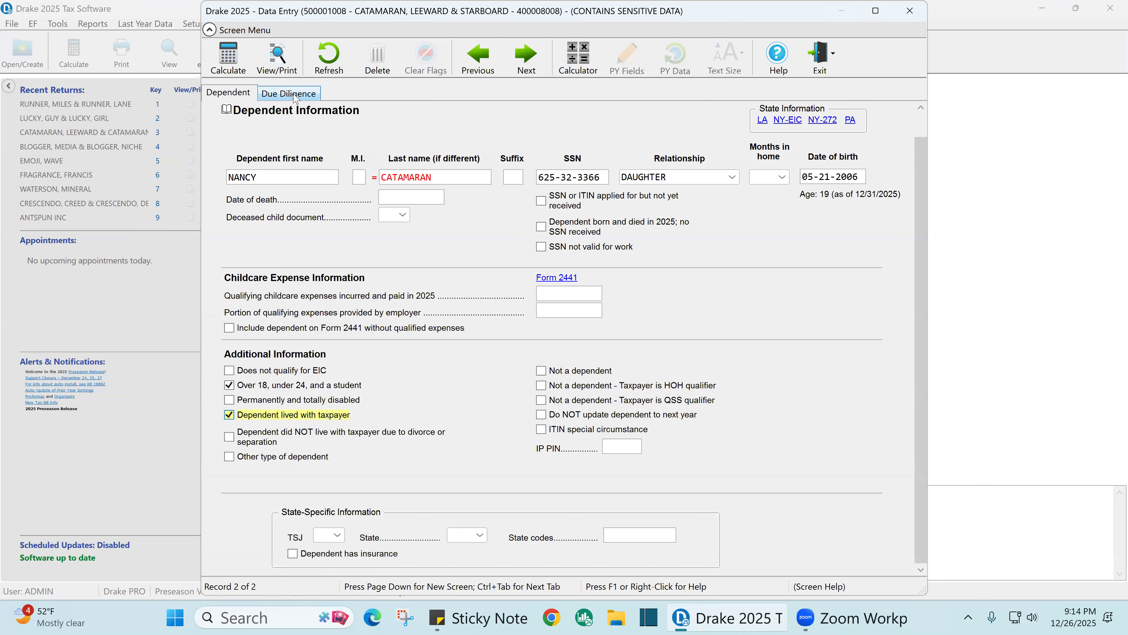
left_click(294, 95)
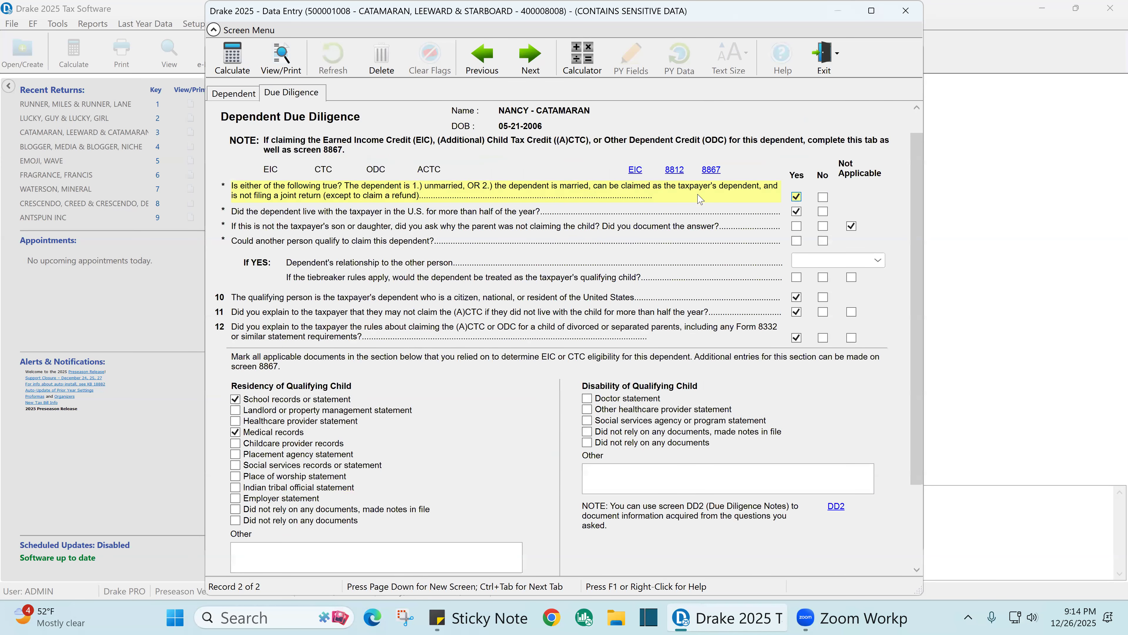
left_click(902, 11)
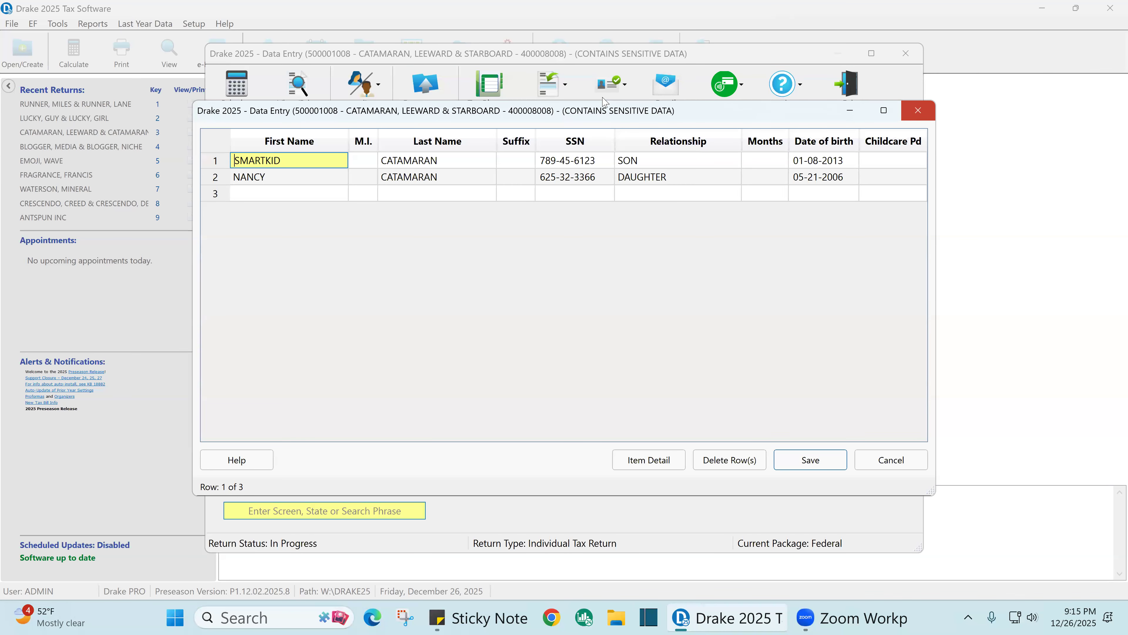
- Check the 2025 estimated tax payments and the Schedule C self-employment entry screen
left_click(310, 241)
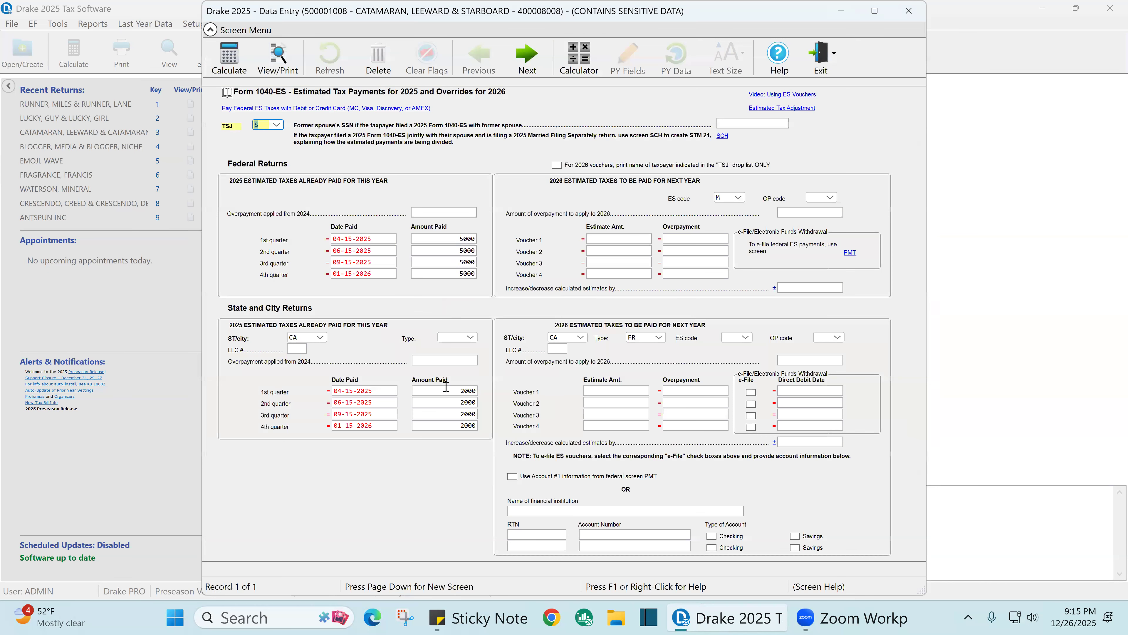
left_click(909, 12)
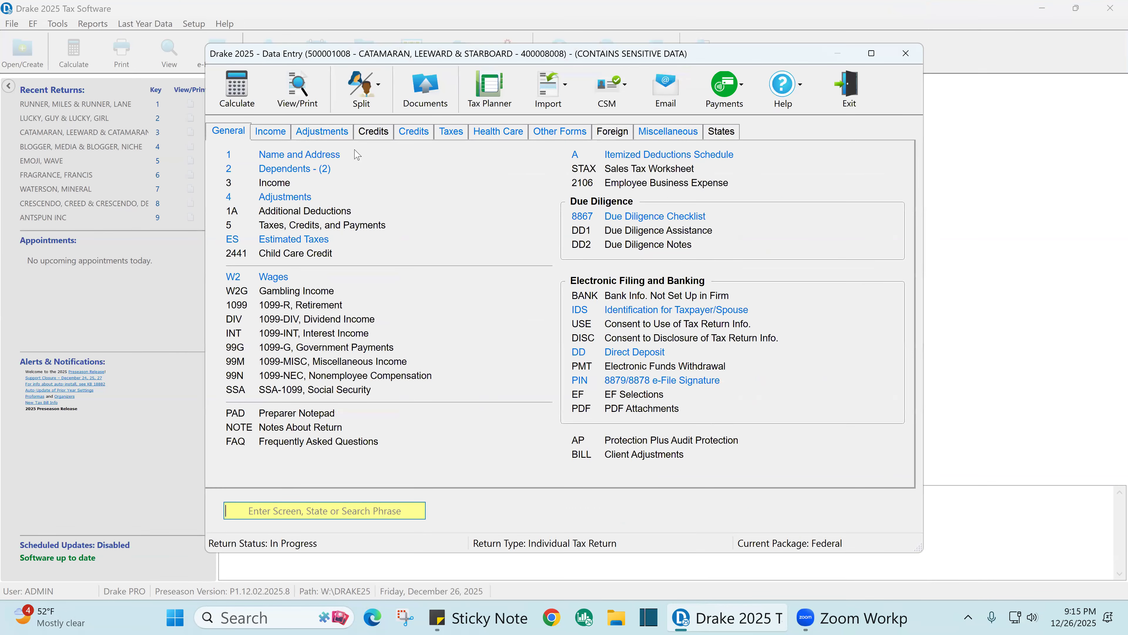
left_click(281, 135)
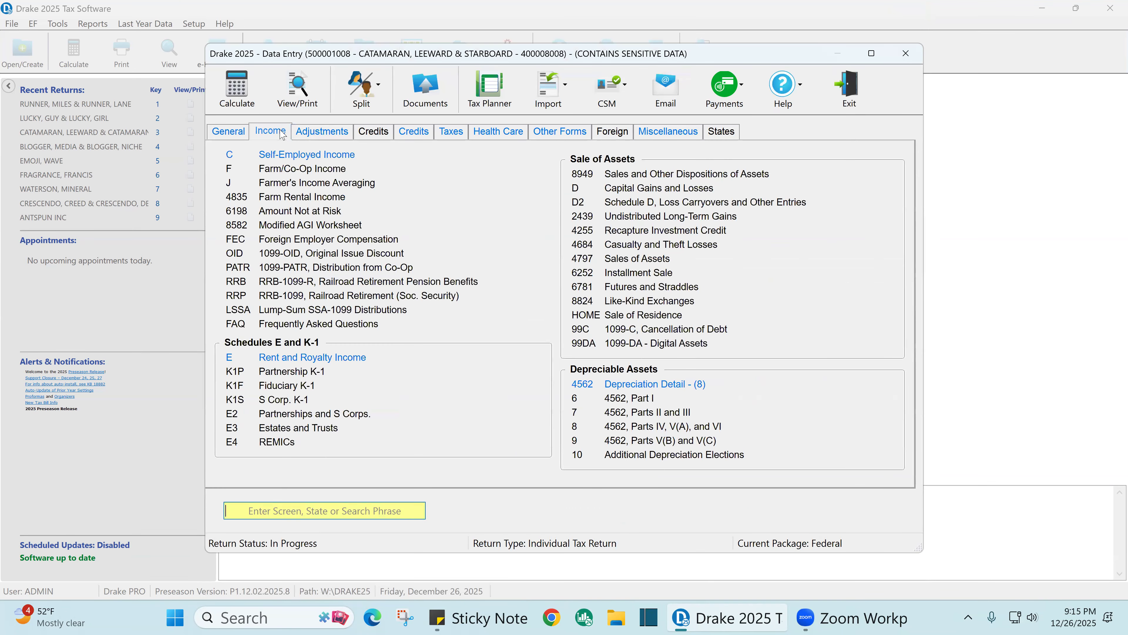
left_click(315, 155)
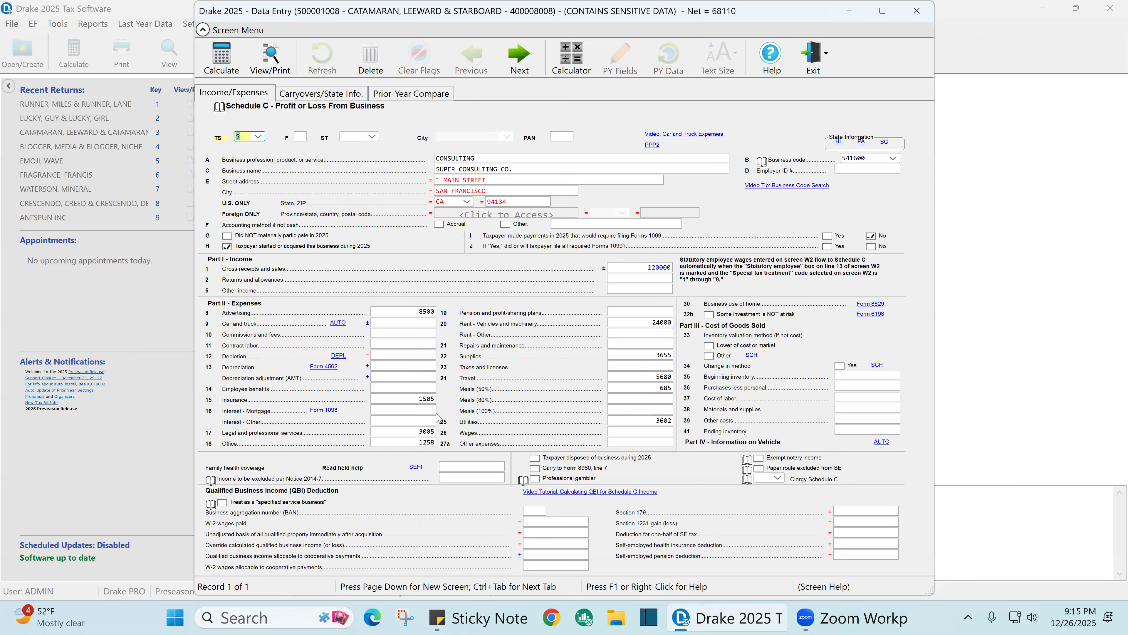
left_click(917, 12)
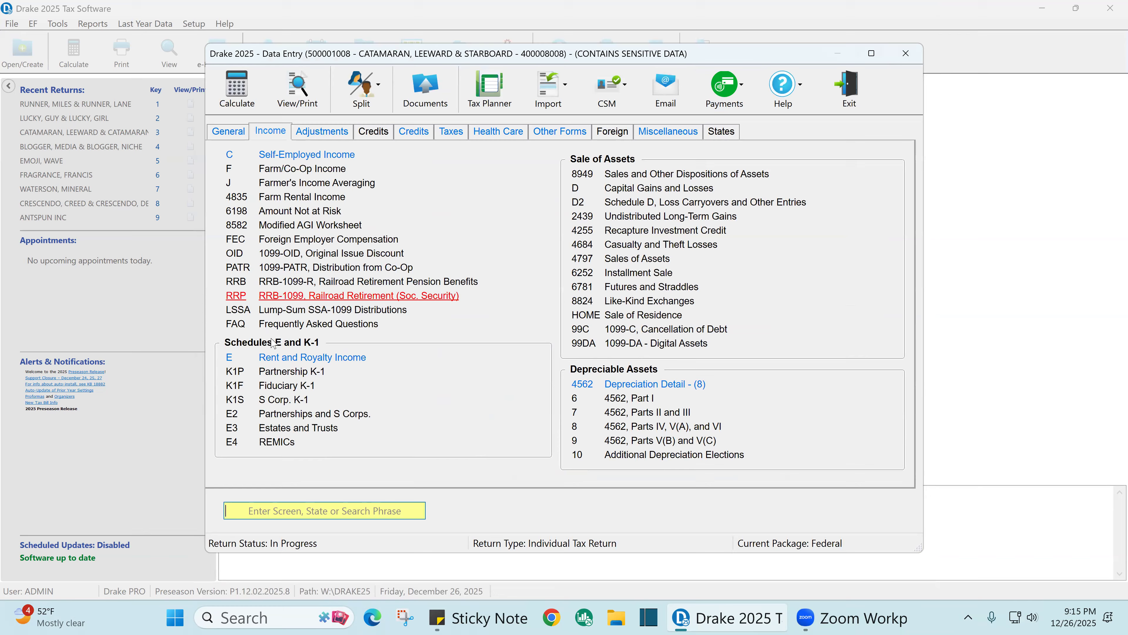
- Glance at the Schedule E rental screen and return to the income screens
left_click(317, 358)
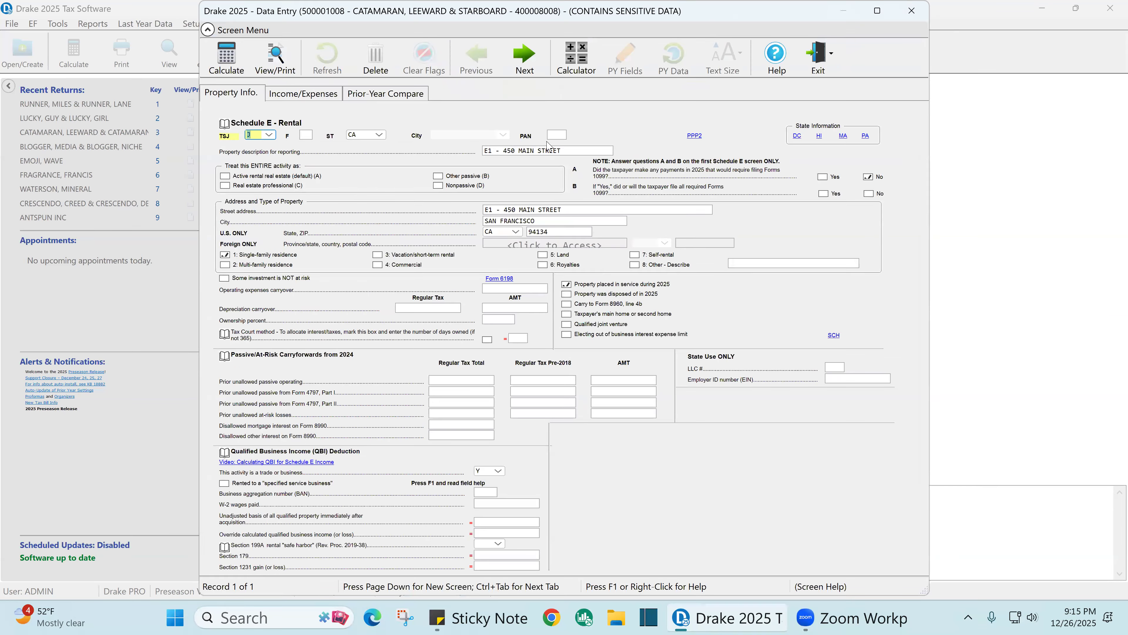
left_click(911, 13)
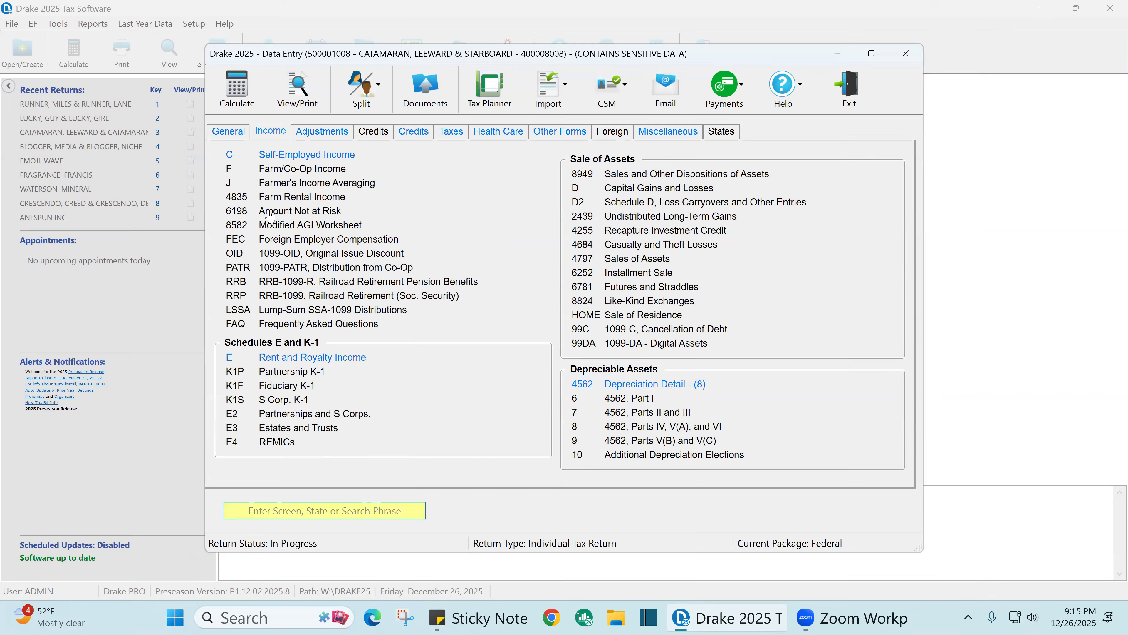
left_click(223, 132)
left_click(273, 133)
- Reopen the 450 Main Street rental entry and keep joint (J) ownership
left_click(310, 364)
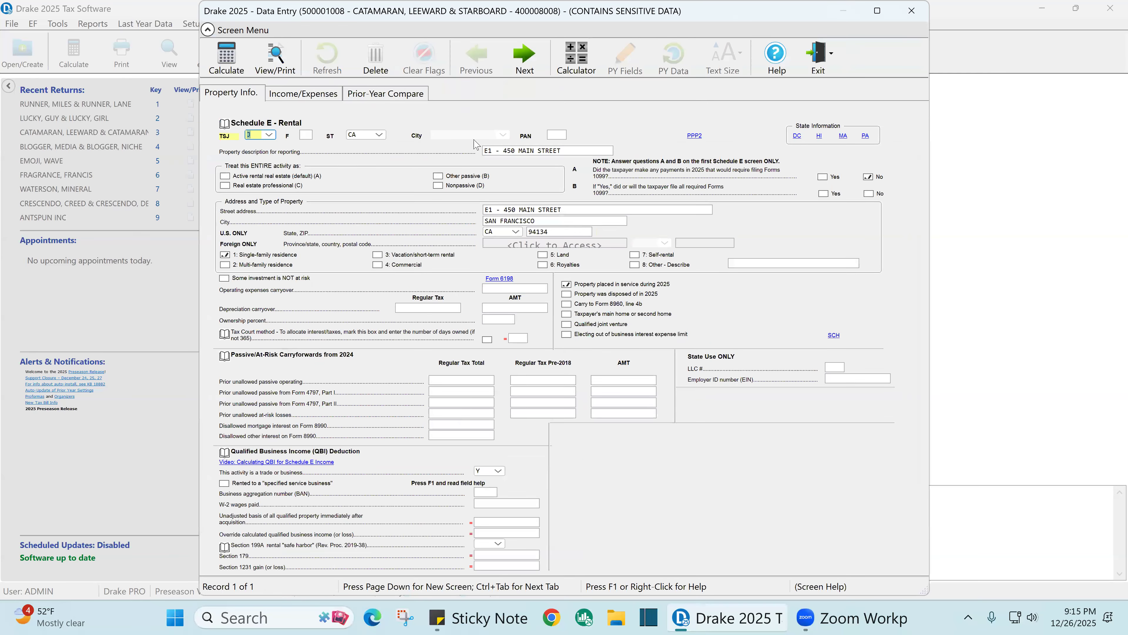
left_click(269, 135)
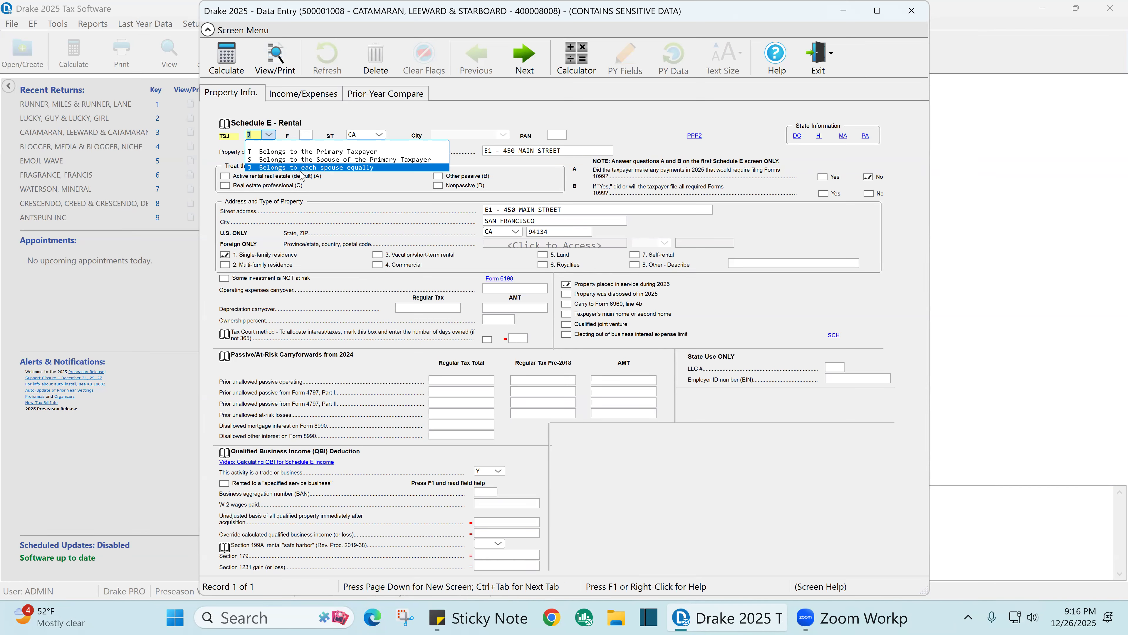
left_click(551, 150)
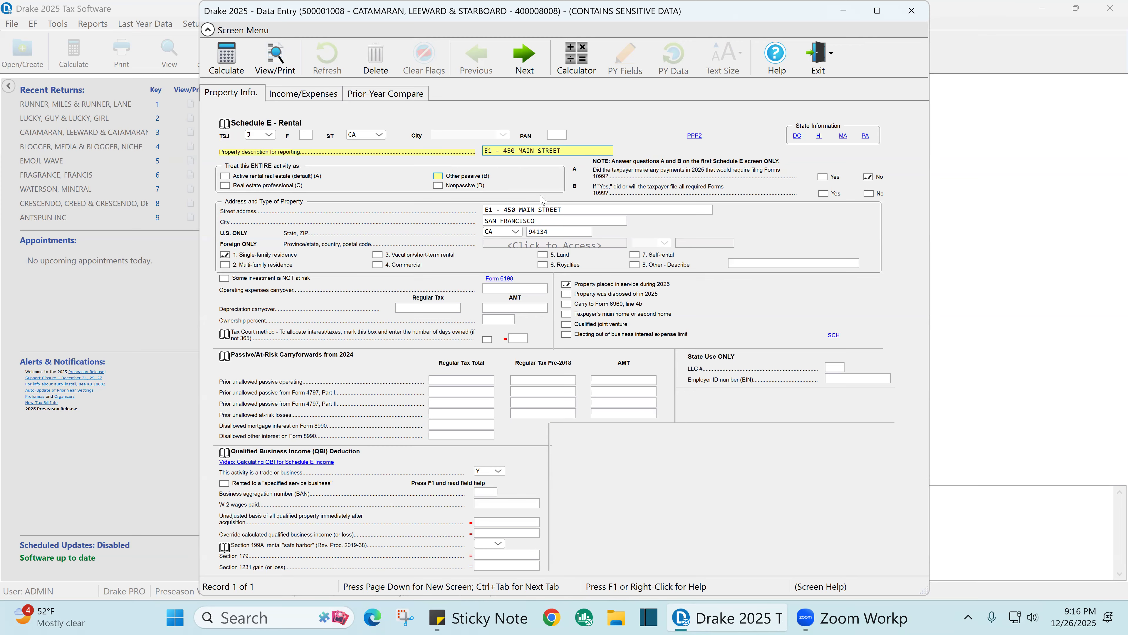
key("Tab")
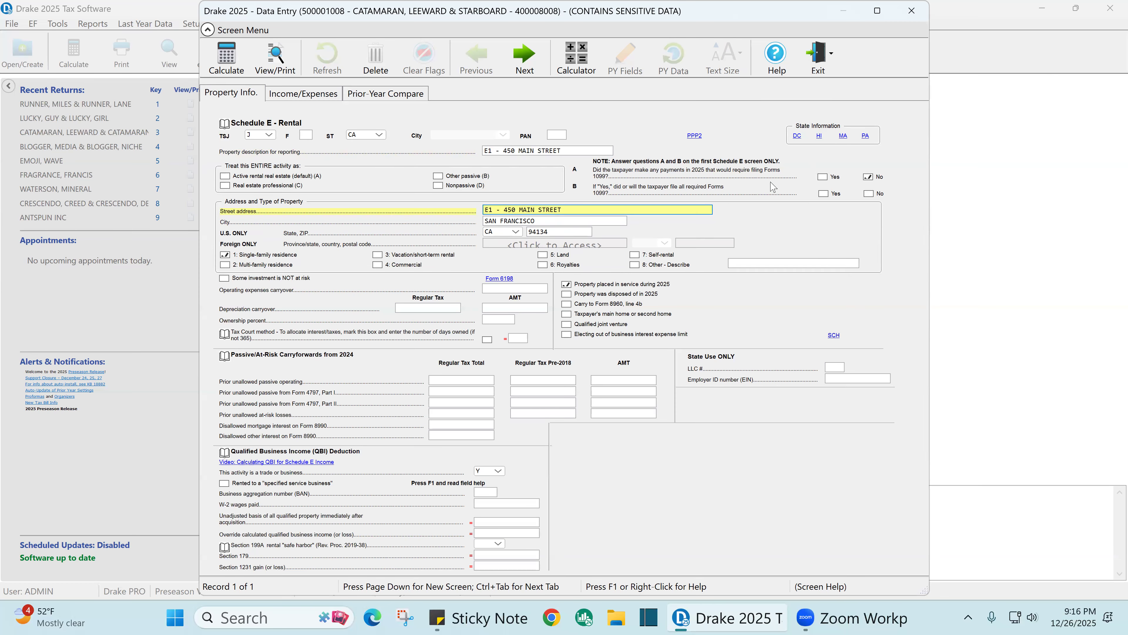
- Answer Yes to the Form 1099 questions, mark the property placed in service during 2025, and check the passive carryover fields
left_click(823, 177)
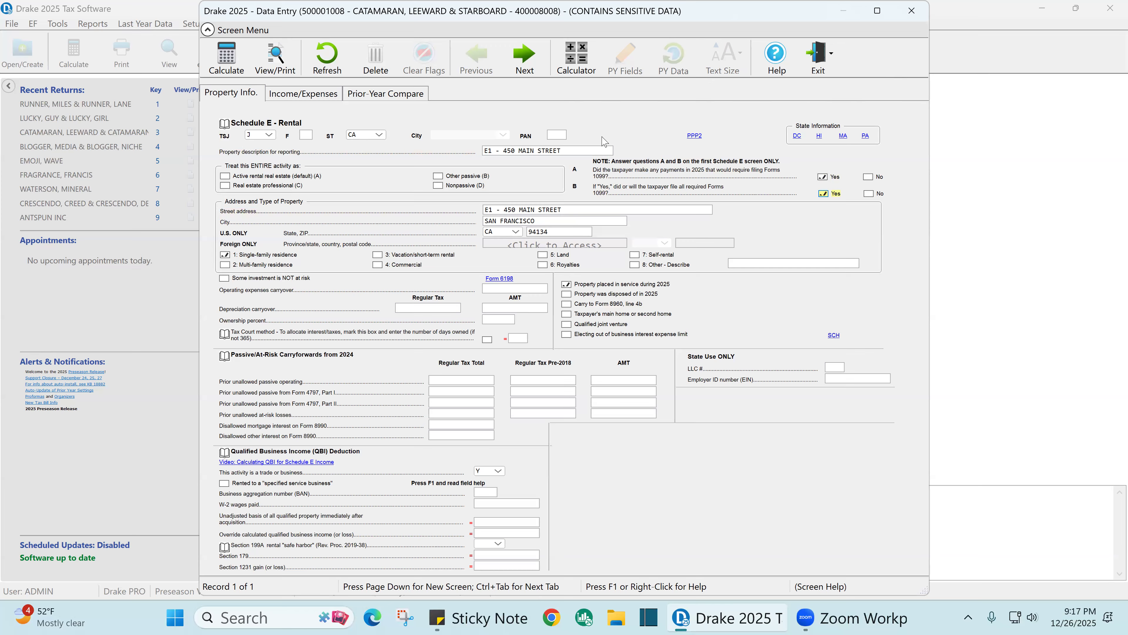
left_click(567, 285)
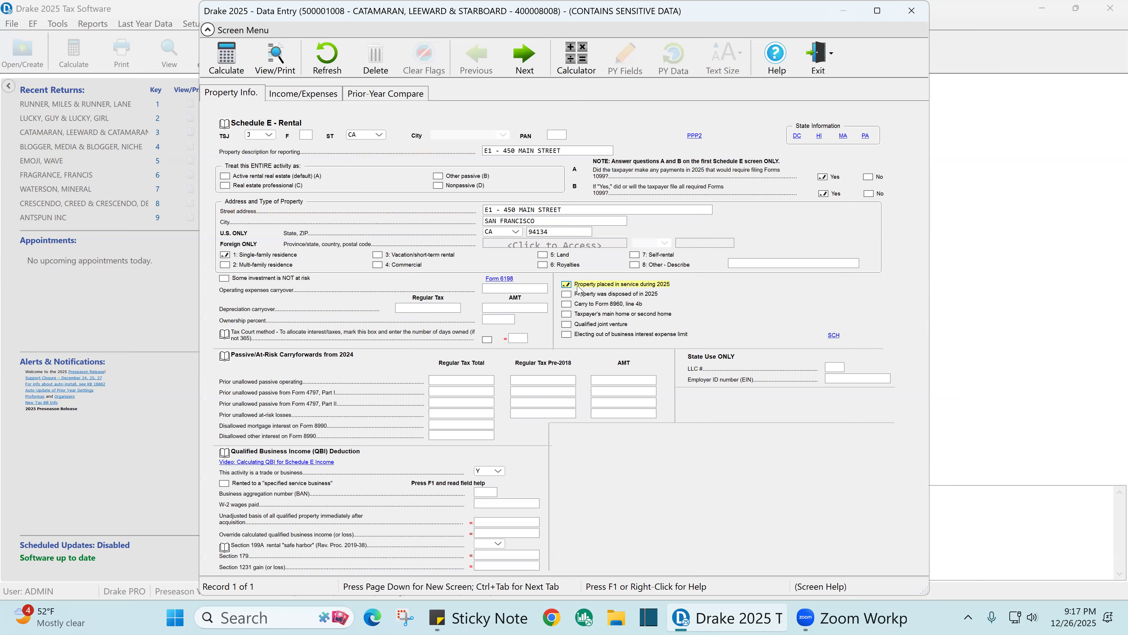
left_click(437, 381)
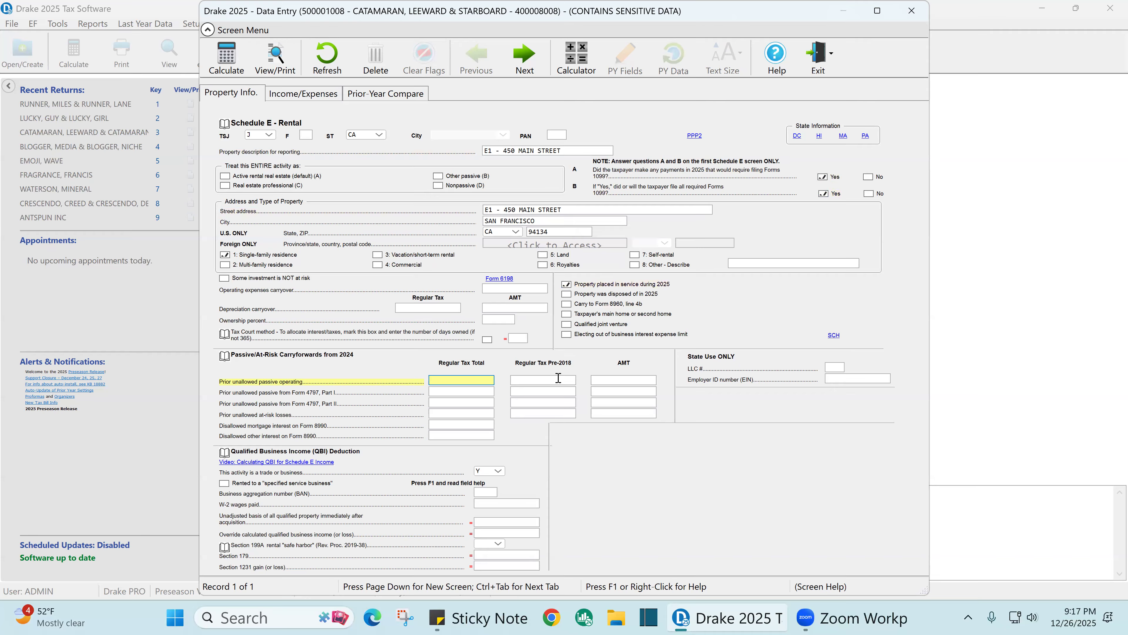
key("Tab")
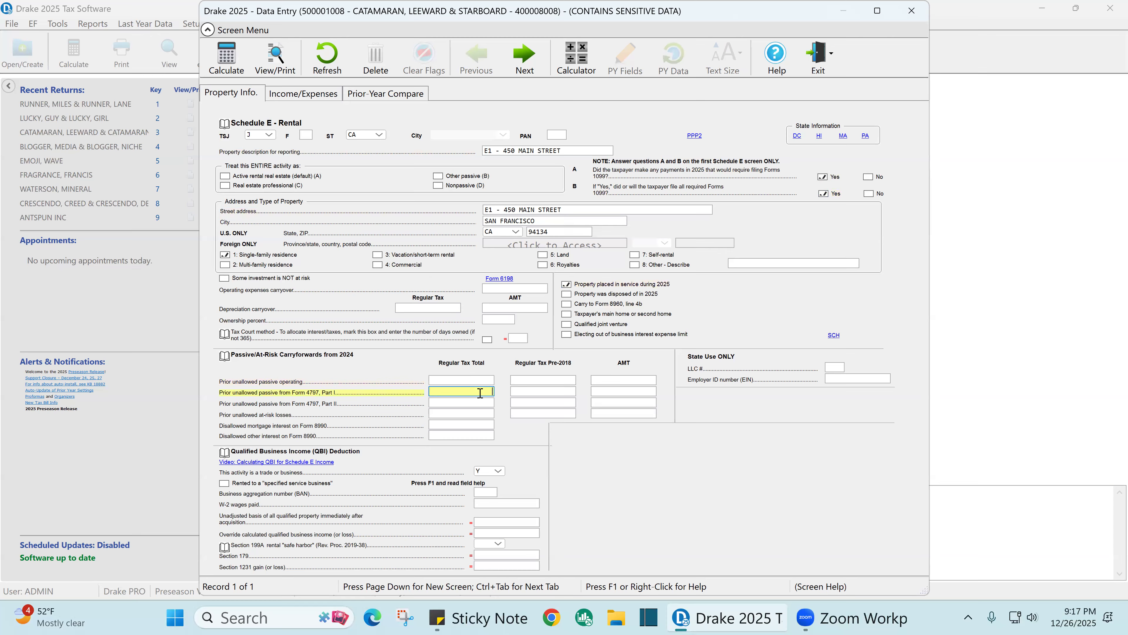
left_click(550, 379)
left_click(481, 381)
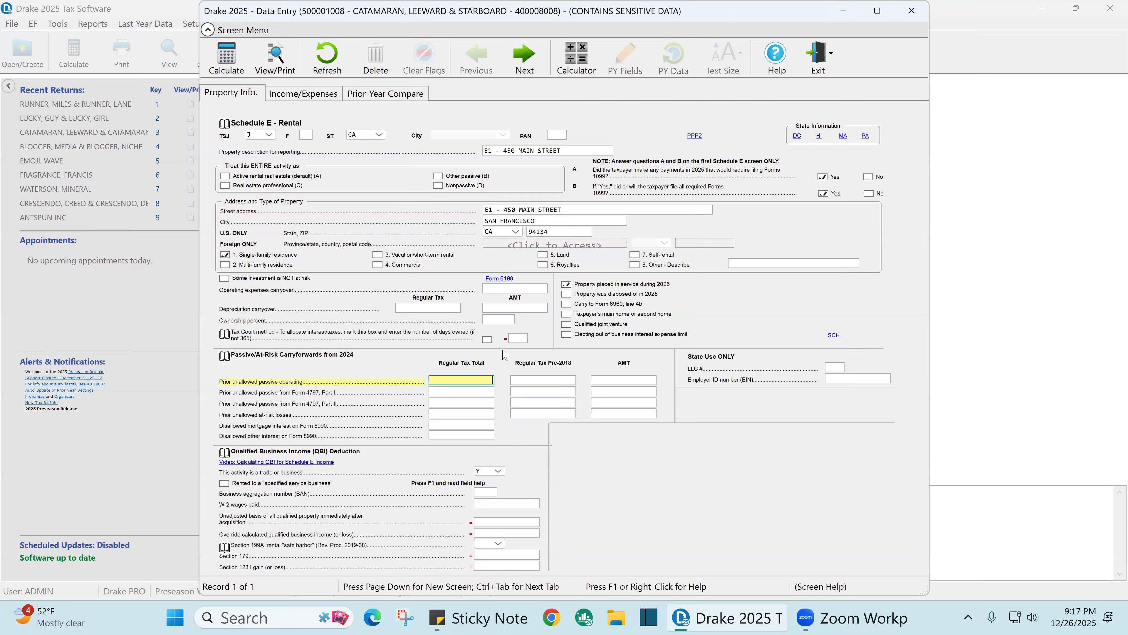
left_click(498, 471)
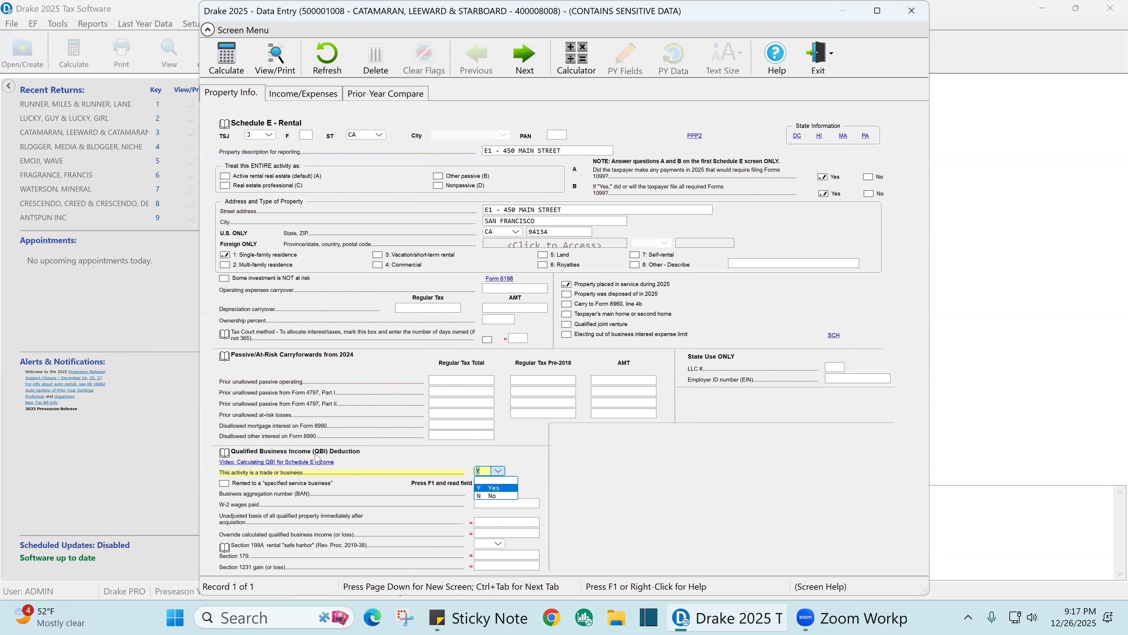
left_click(496, 490)
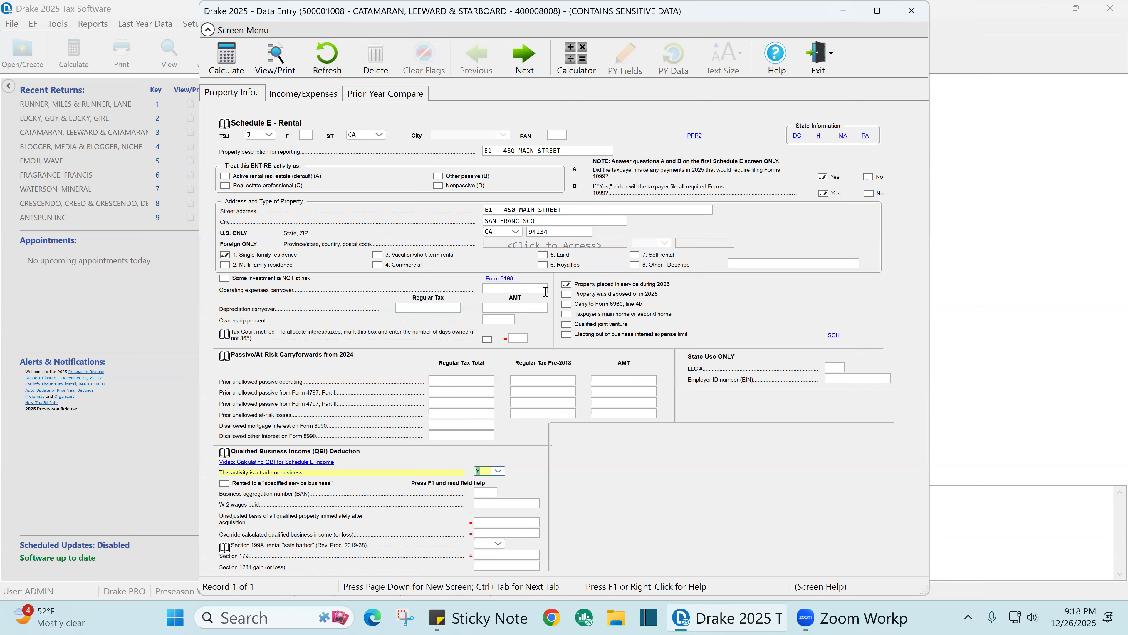
left_click(481, 496)
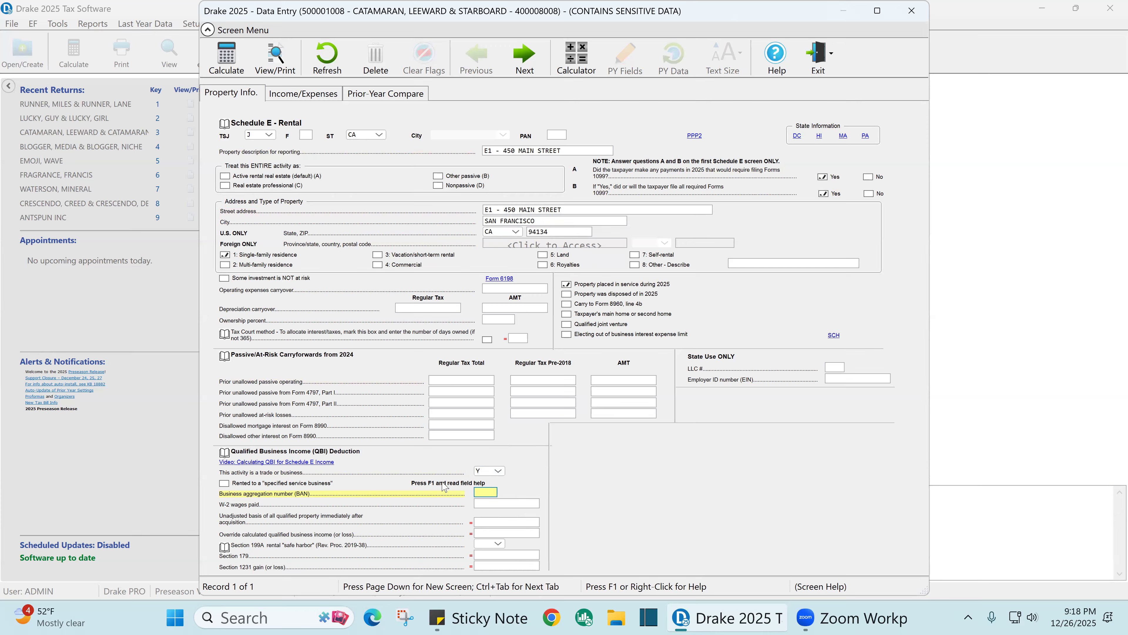
left_click(500, 471)
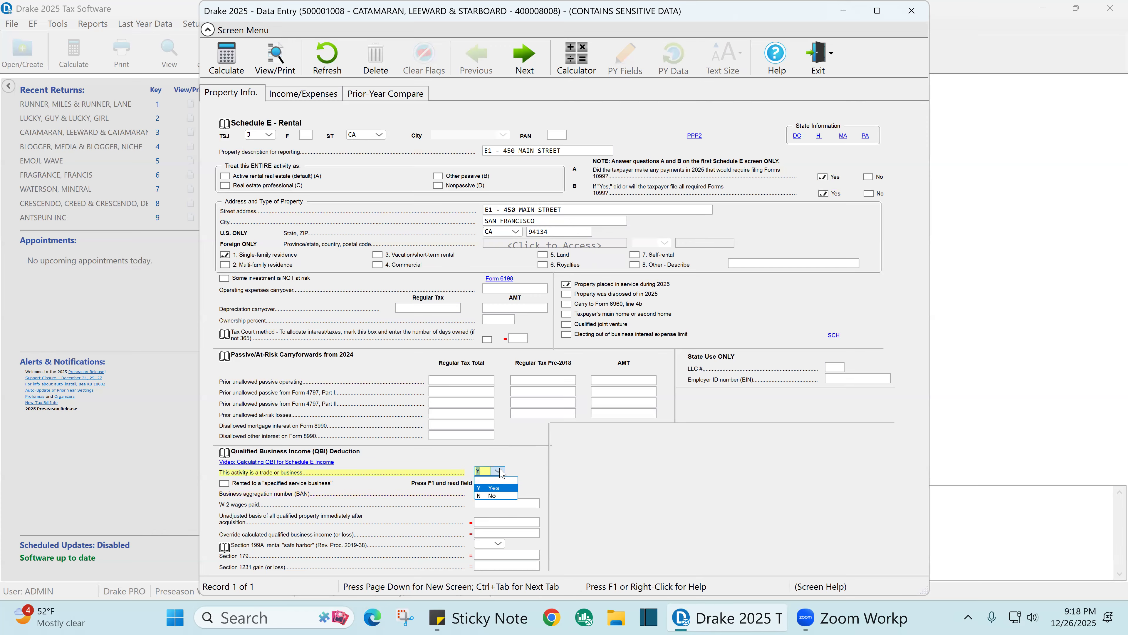
left_click(496, 489)
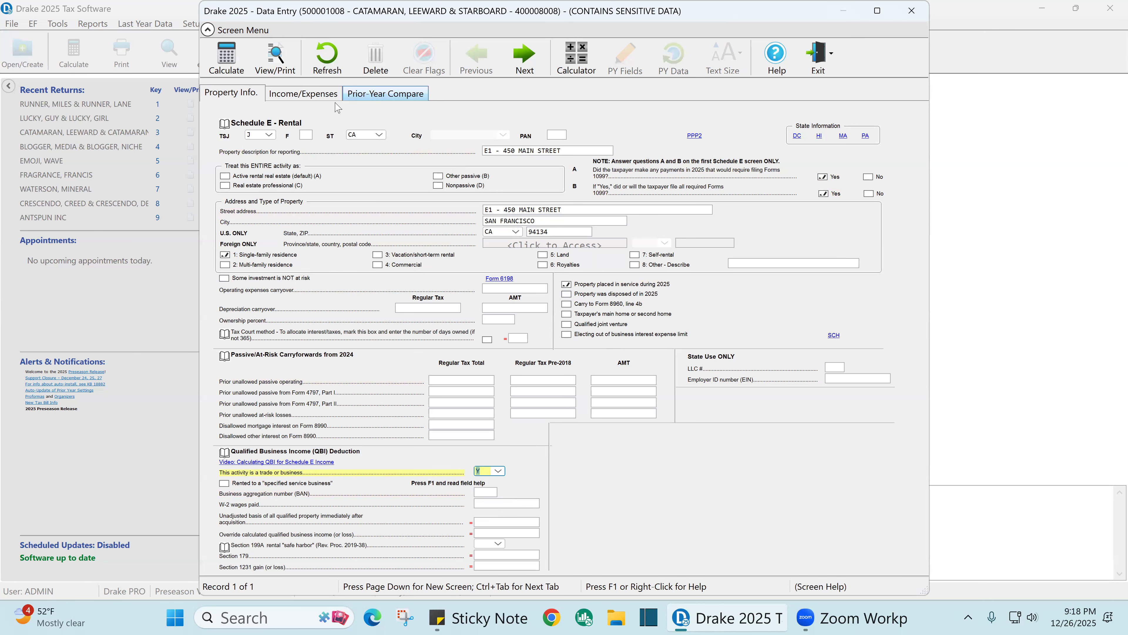
- Compare the rental with 2024 figures, then open the detail worksheet behind the 47342 rent income
left_click(301, 95)
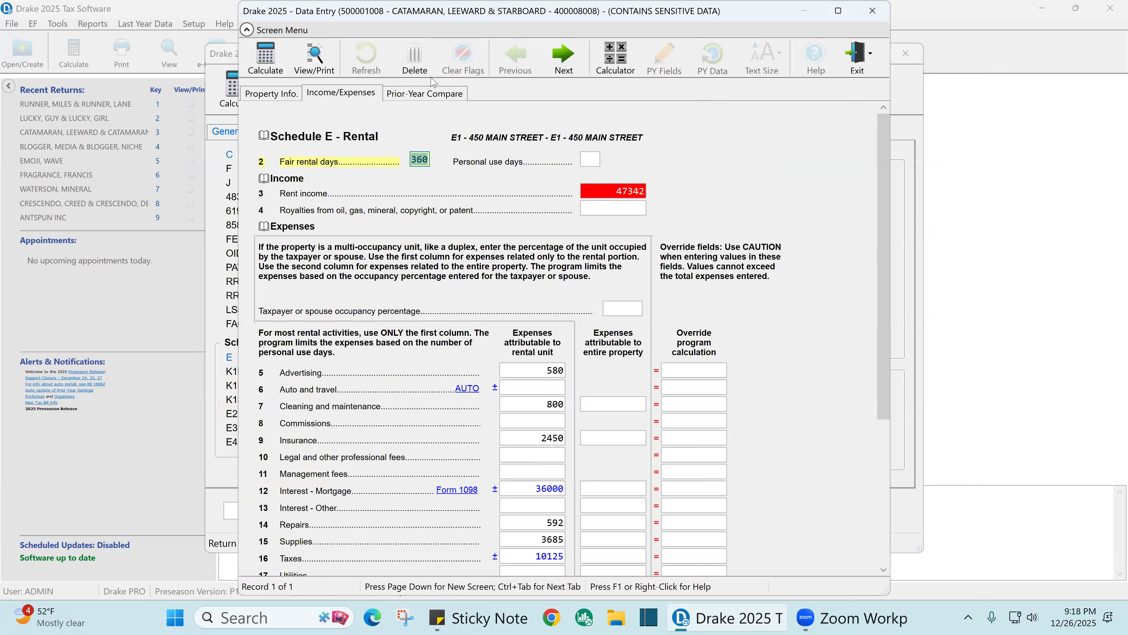
left_click(417, 93)
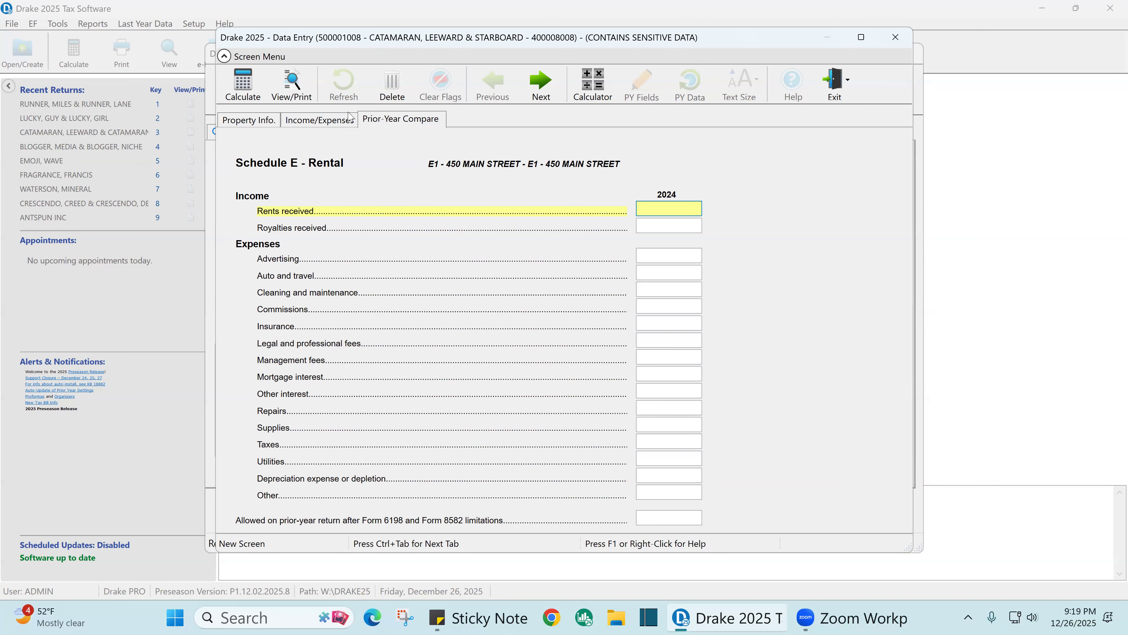
left_click(319, 120)
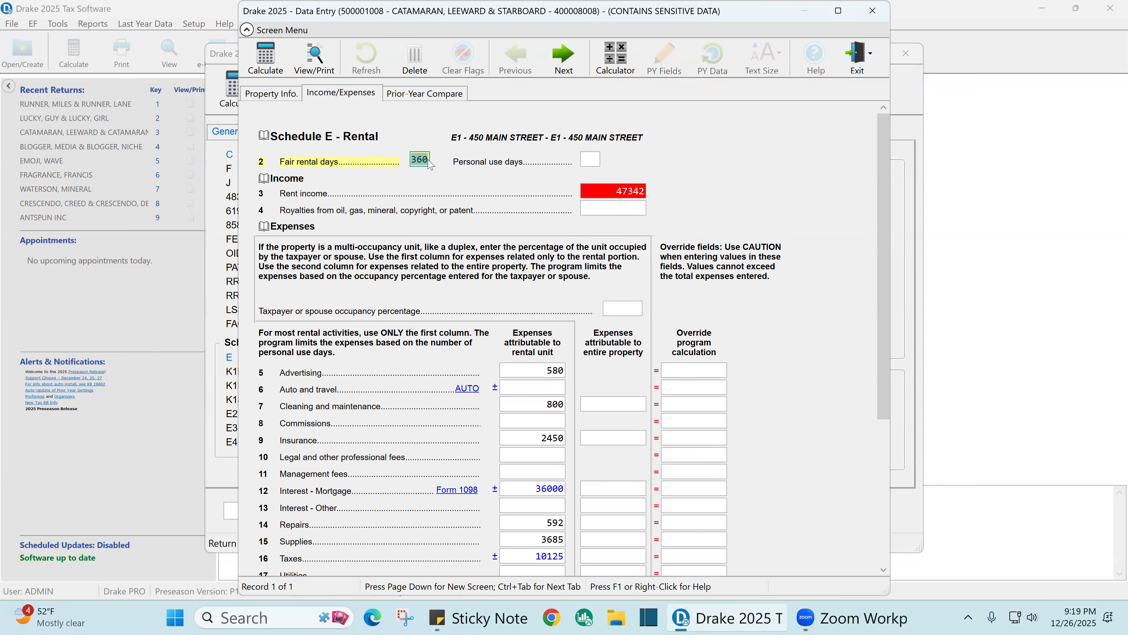
left_click(632, 192)
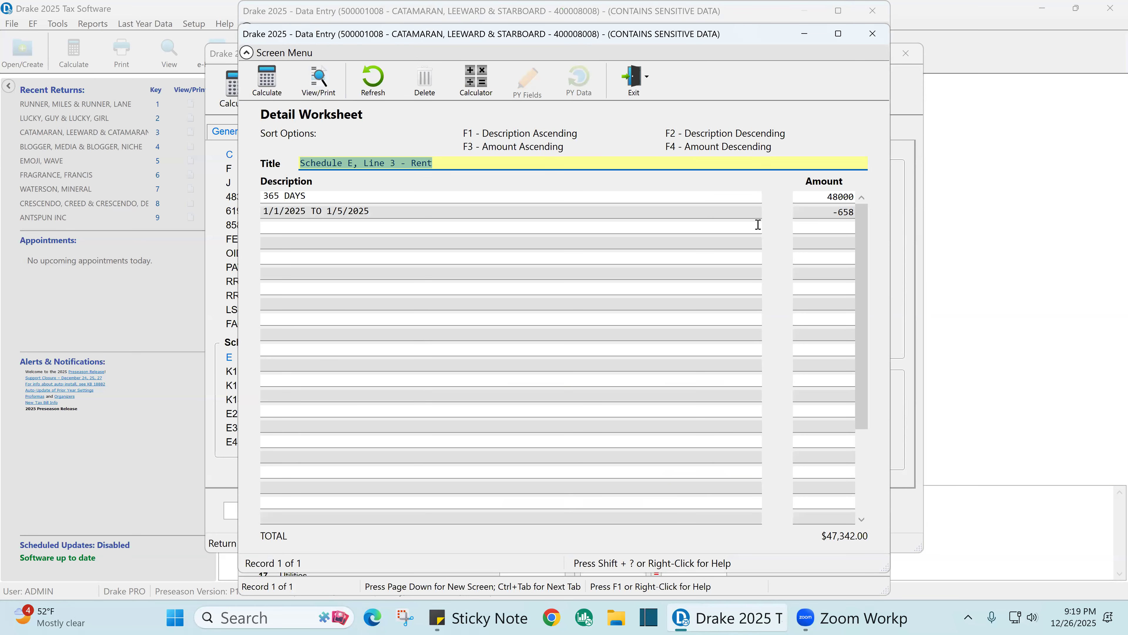
- Select the -658 rent adjustment and close the detail worksheet, leaving rent at 47342
left_click(836, 213)
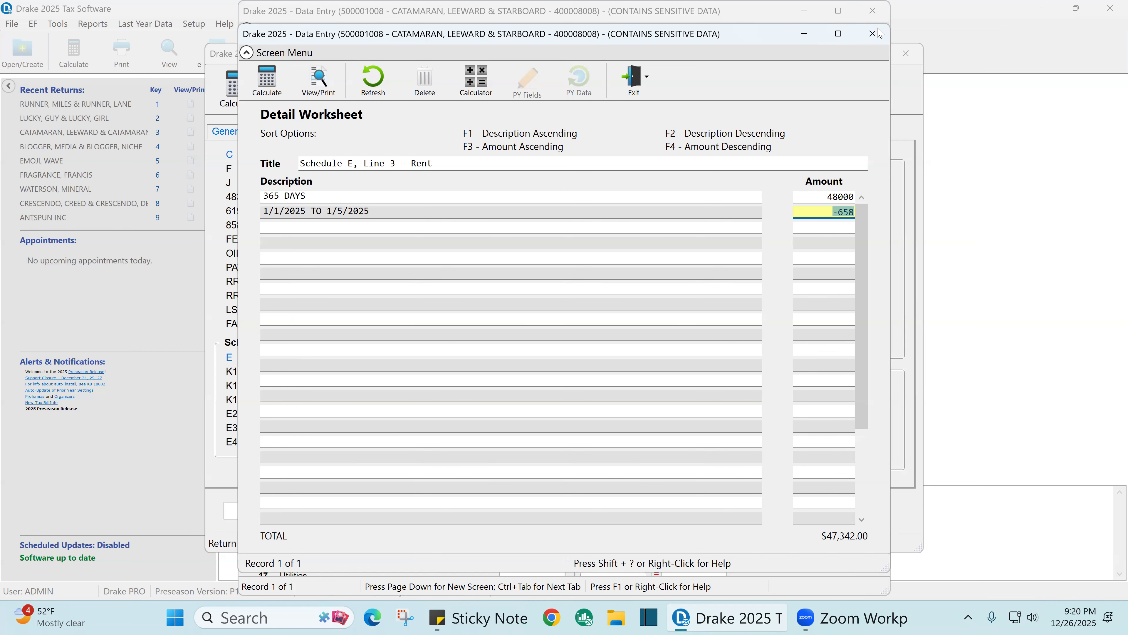
left_click(873, 34)
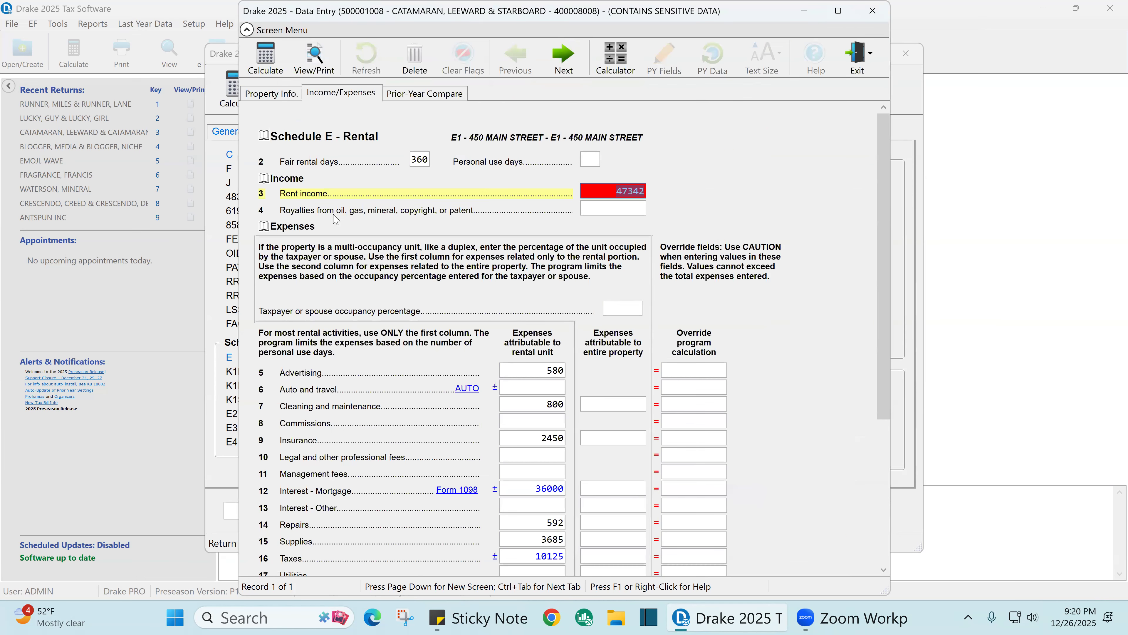
left_click(426, 159)
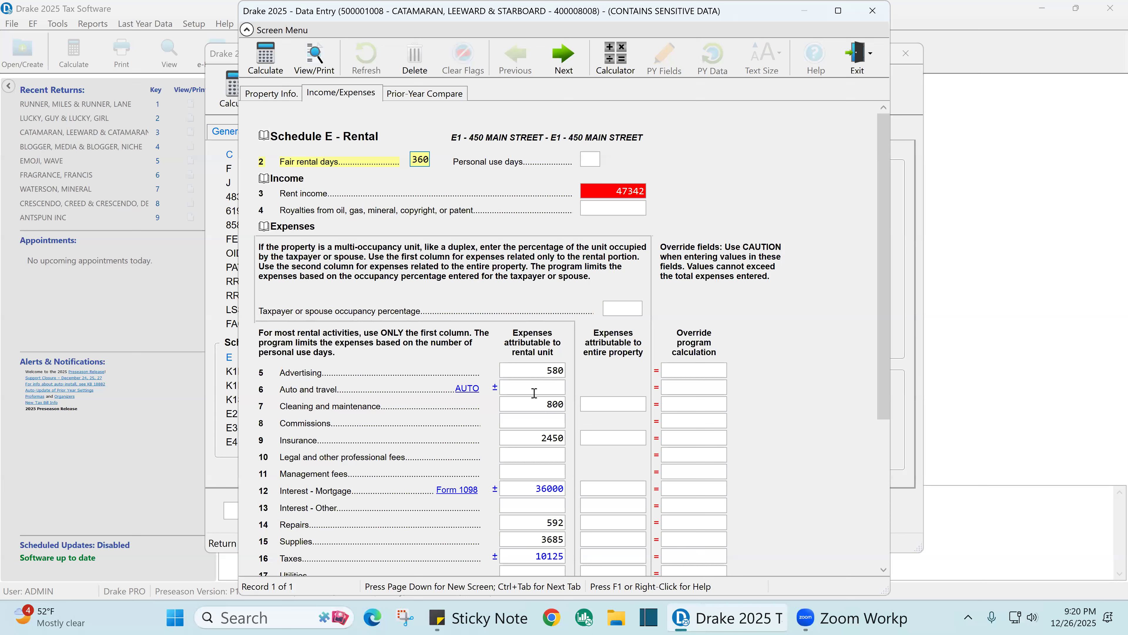
left_click(543, 372)
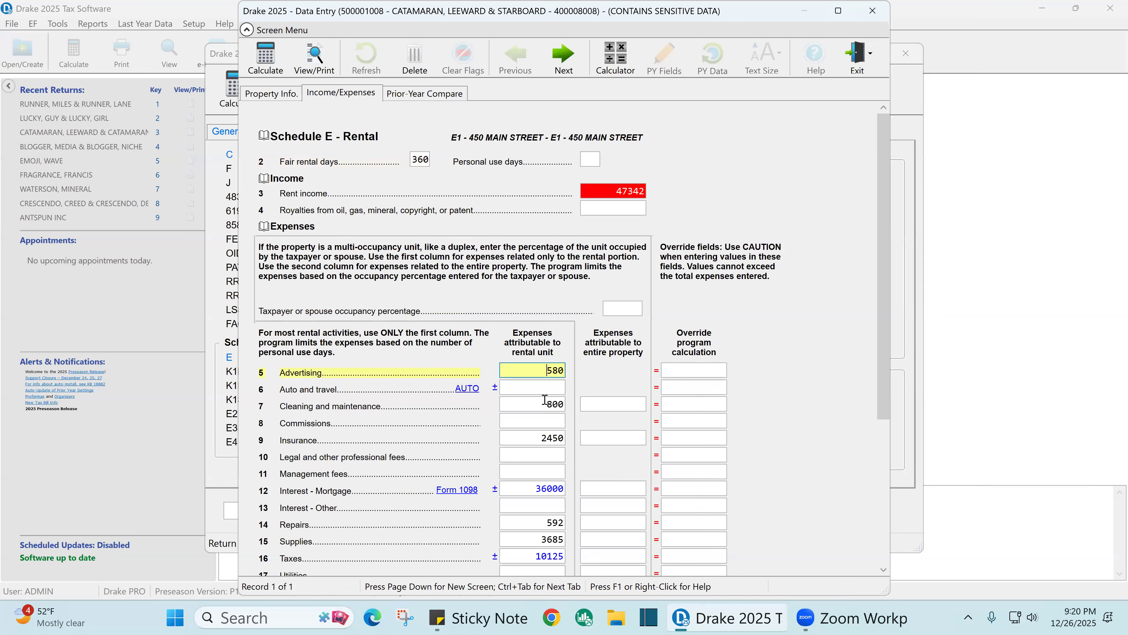
left_click(596, 162)
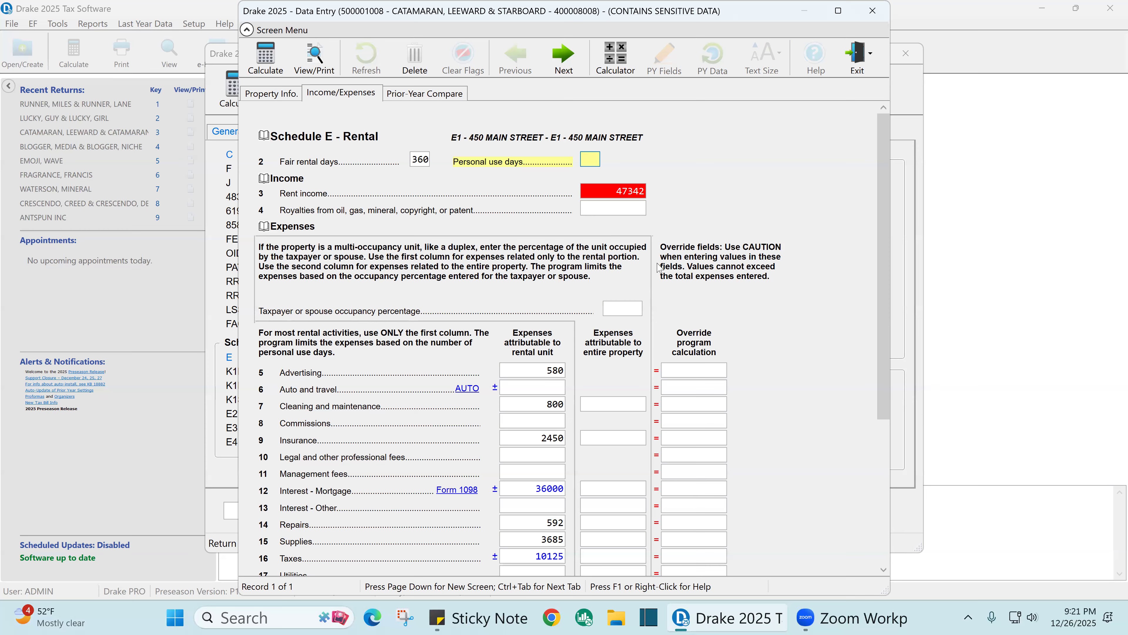
- Close the Schedule E rental screen and bring up the empty 8949 Sales and Dispositions grid
left_click(873, 11)
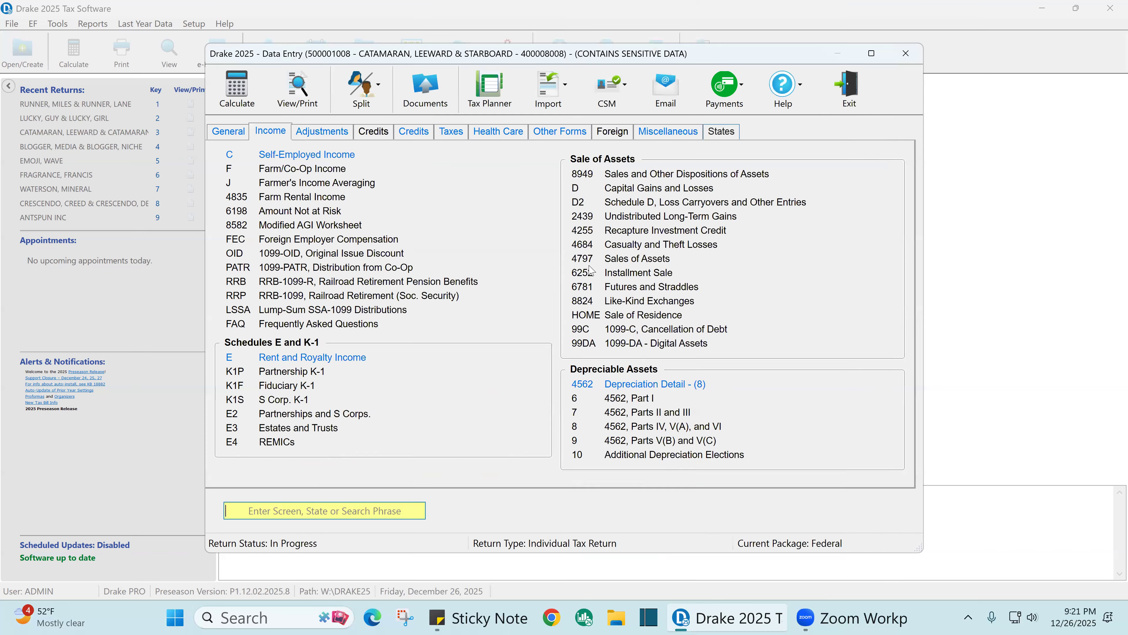
left_click(655, 178)
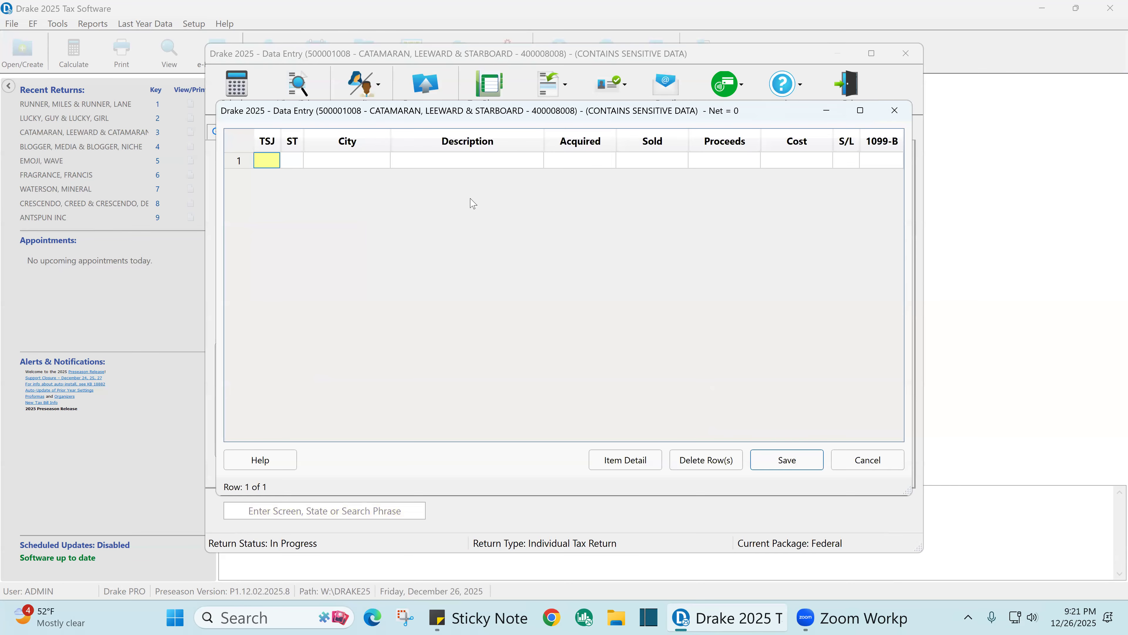
- Enter row 1 as a taxpayer (T) sale of INVESTMENT COMPANY, acquired 01-08-2020, sold 08-08-2025
type("T")
key("Tab")
key("Tab")
key("Tab")
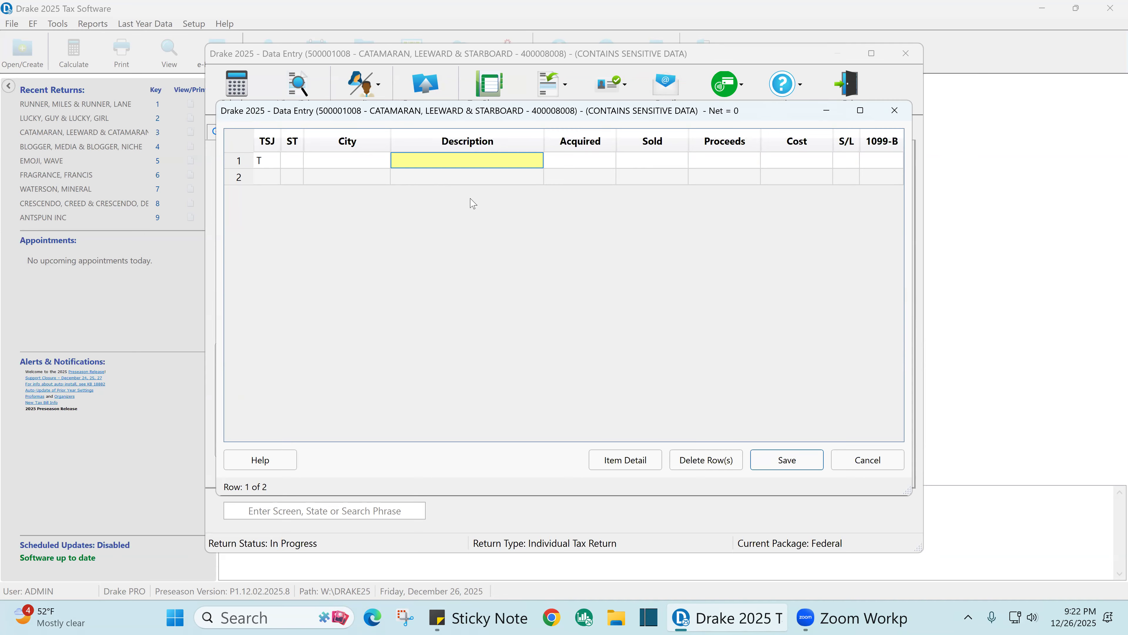
type("INVESTMENT COMPANY")
key("Tab")
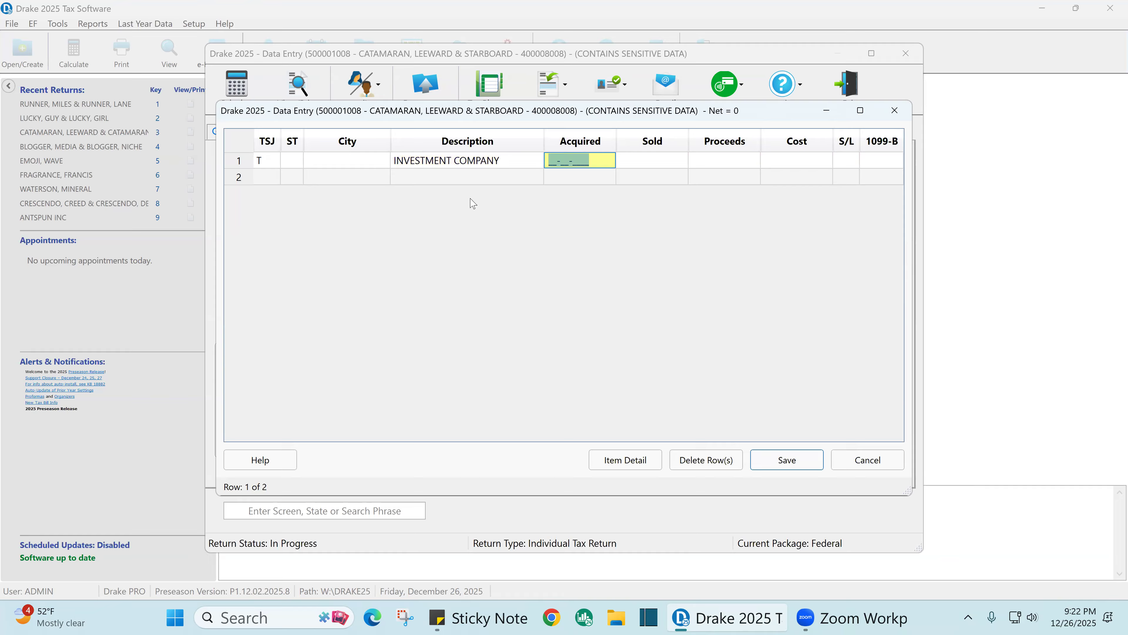
type("01-08-2020")
key("Tab")
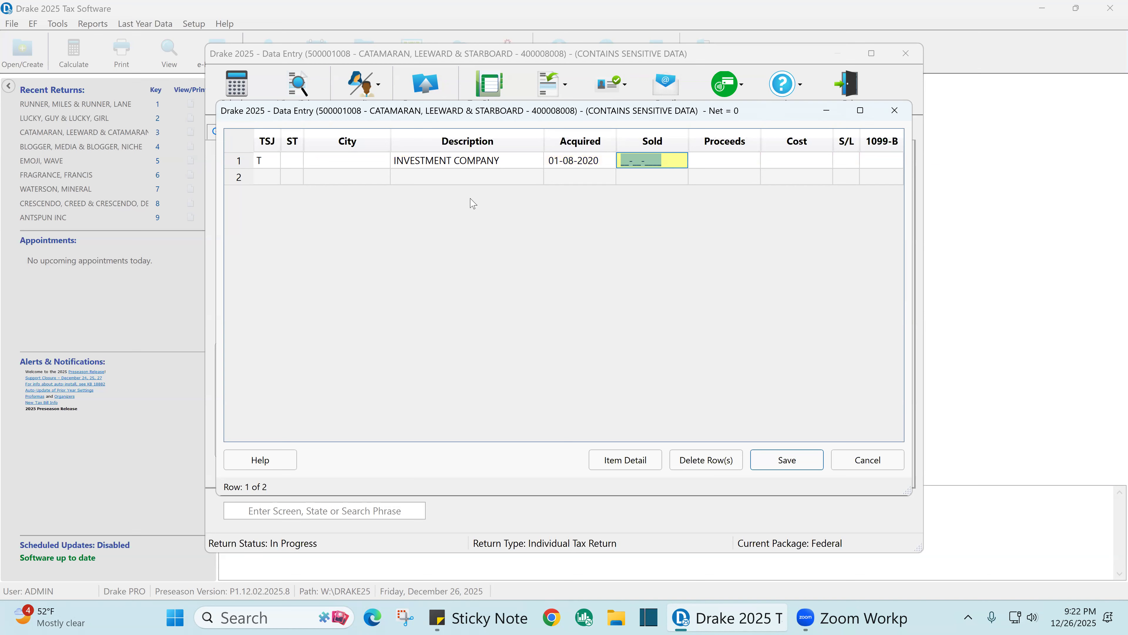
type("08-08-2025")
key("Tab")
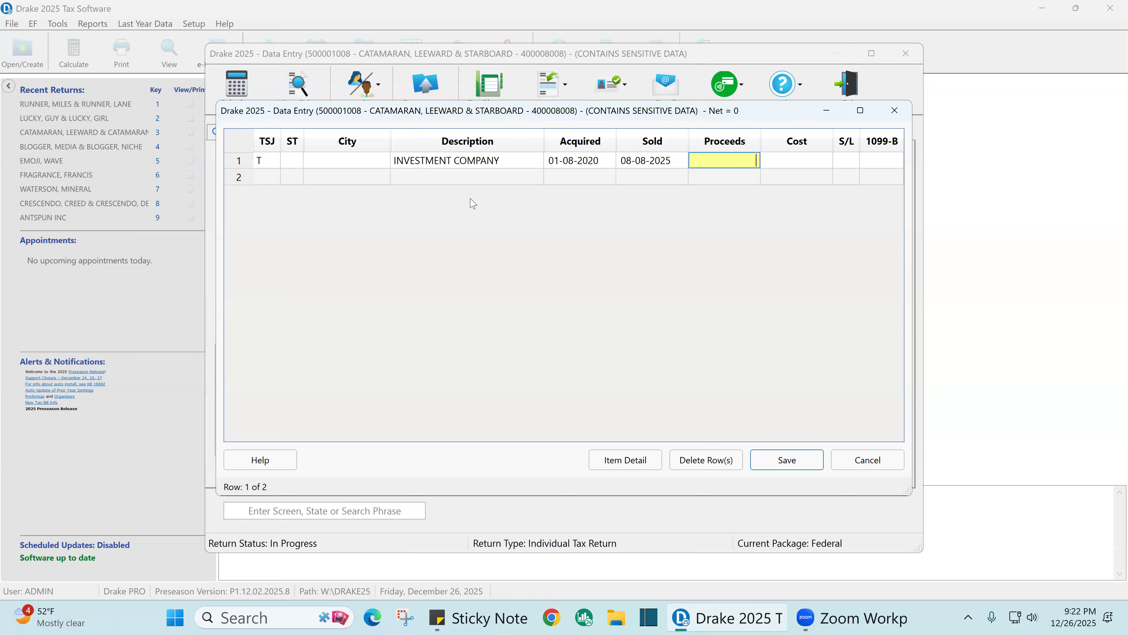
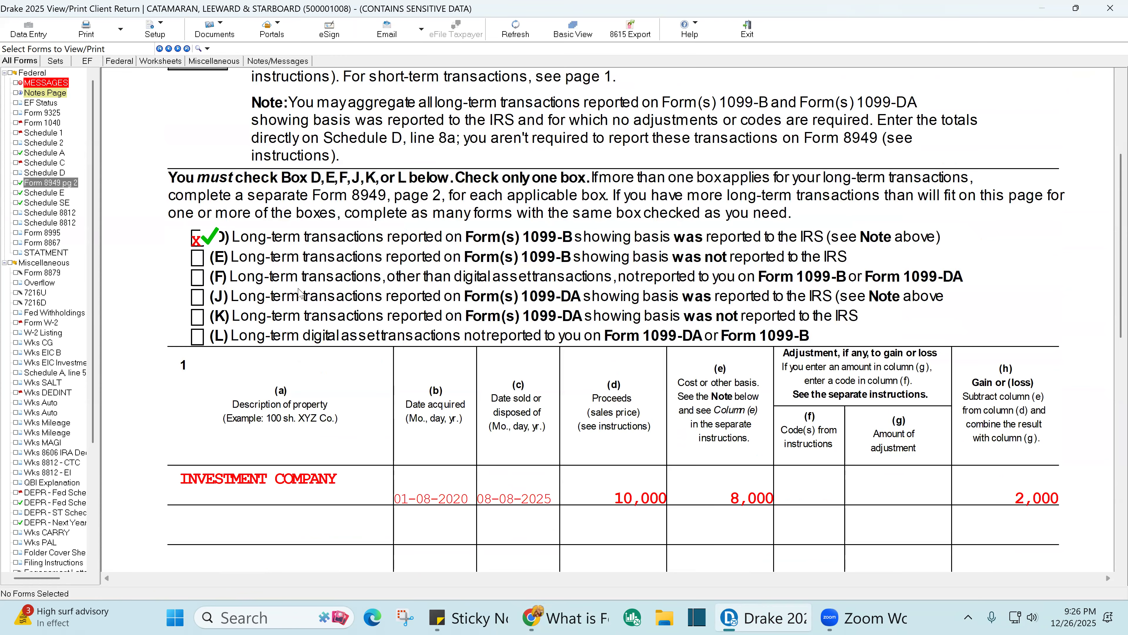
- Toggle the box D review mark on and off, then return to Income data entry
left_click(206, 237)
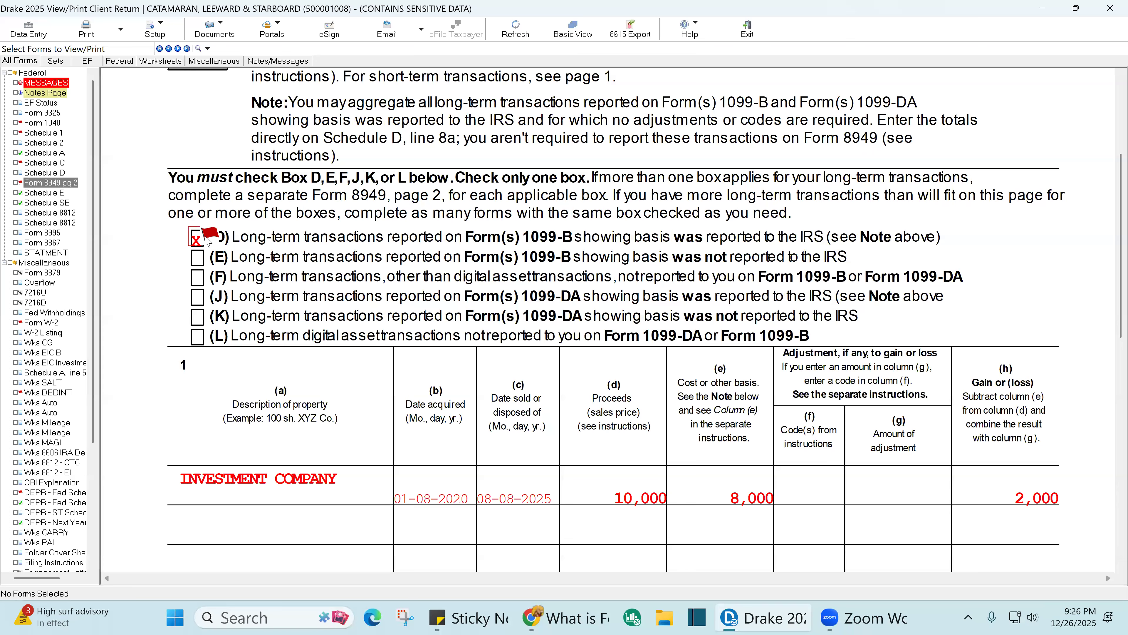
left_click(205, 238)
left_click(28, 28)
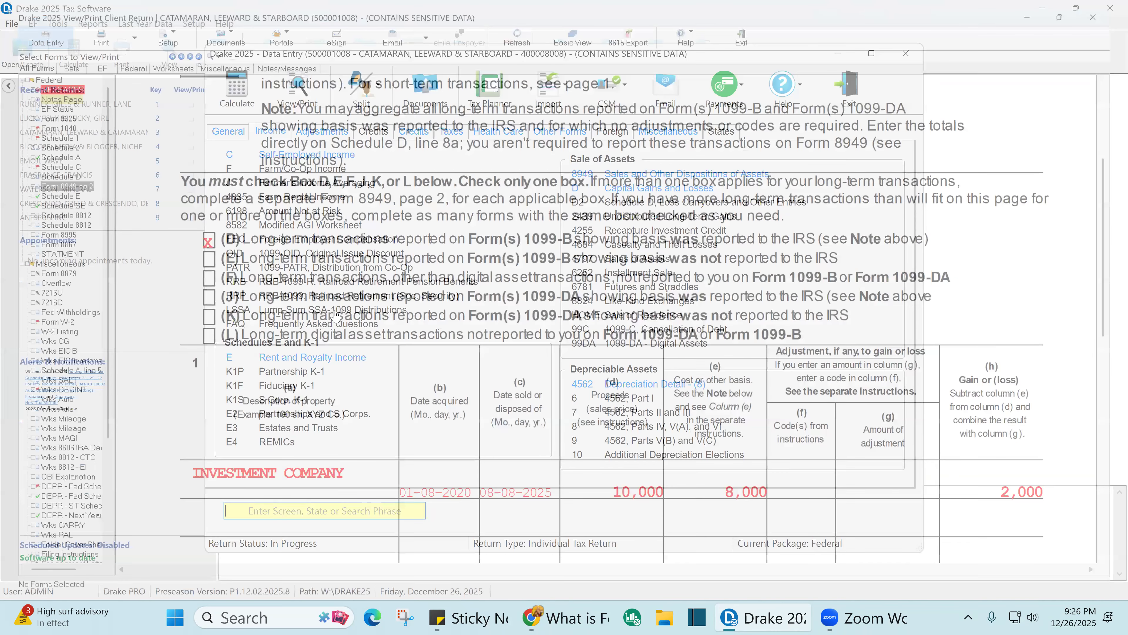
- Open the INVESTMENT COMPANY sale's full 1099-B entry, keeping Form 8949 option 1 (basis reported to IRS)
left_click(676, 174)
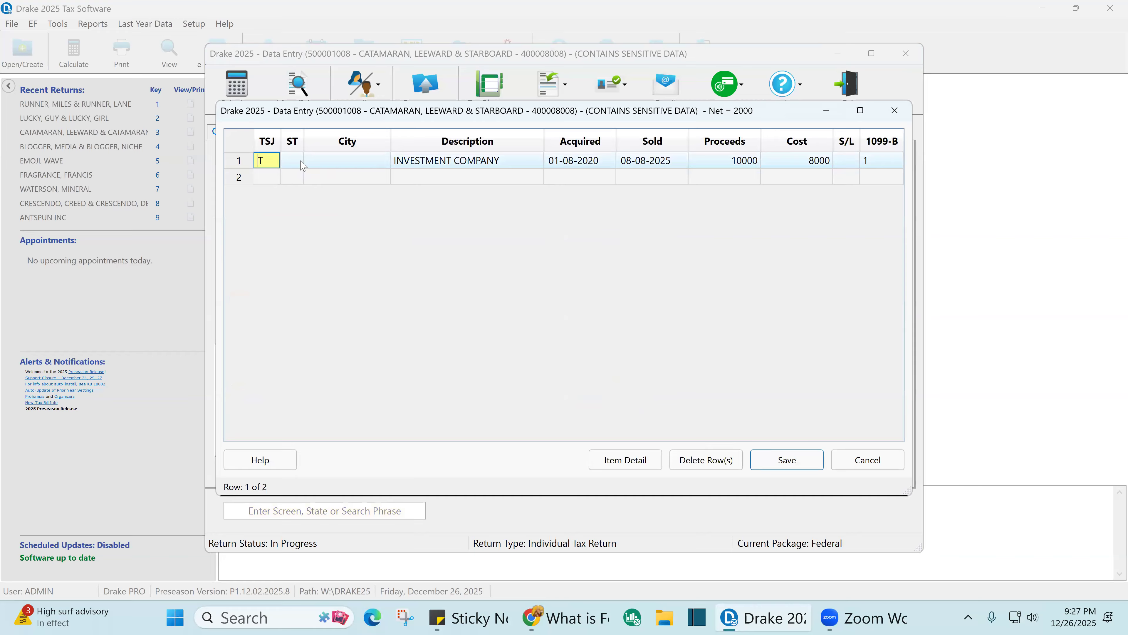
left_click(876, 165)
key("Escape")
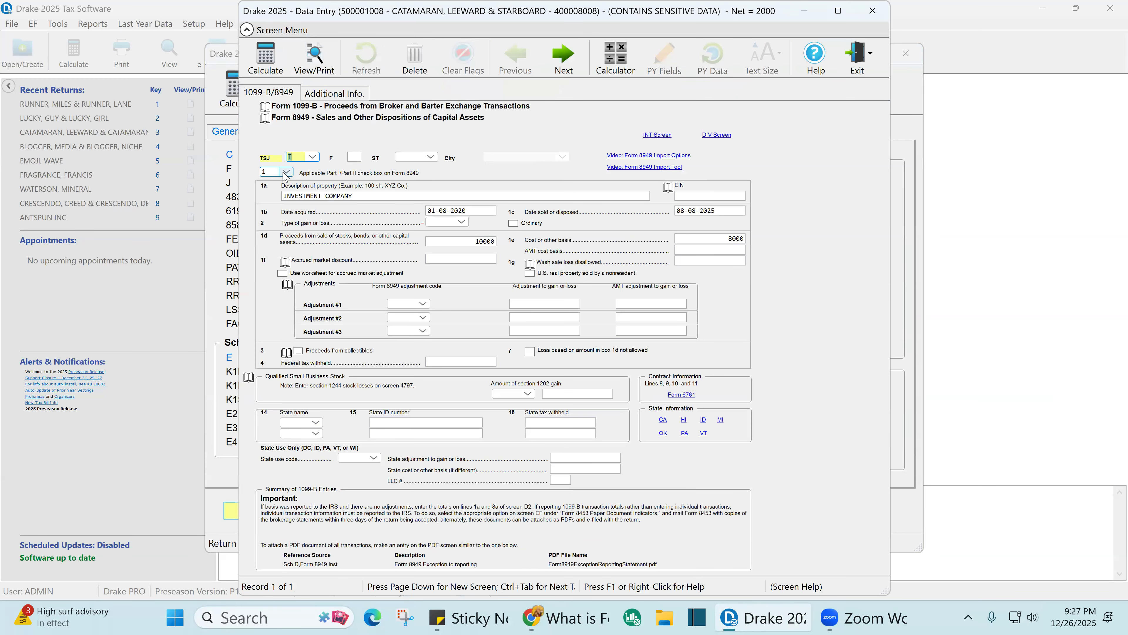
left_click(287, 172)
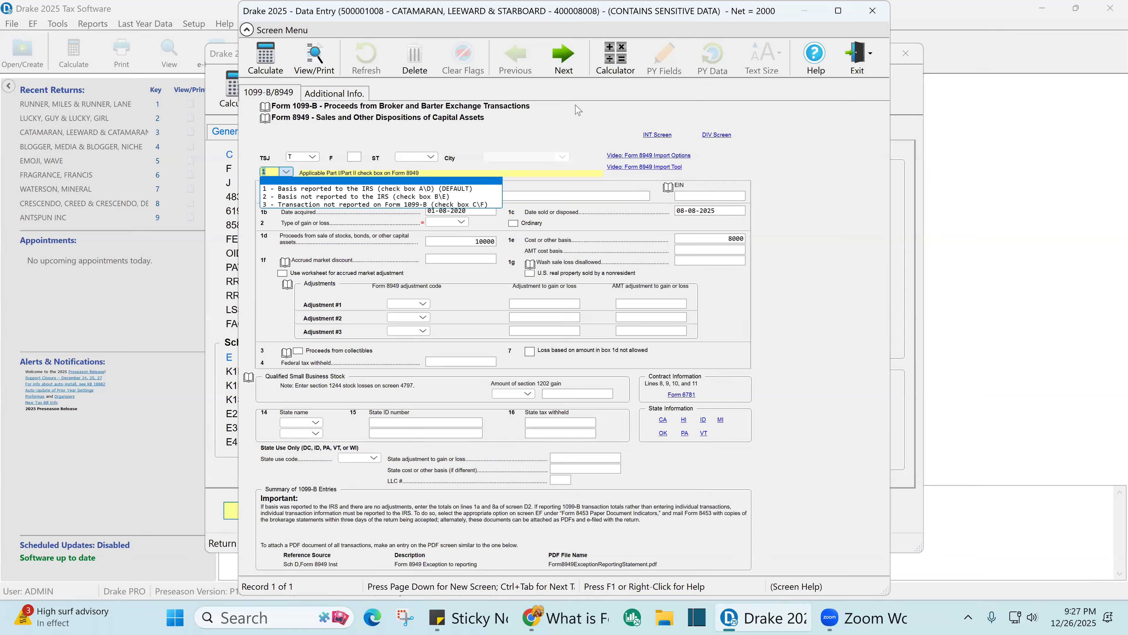
left_click(563, 129)
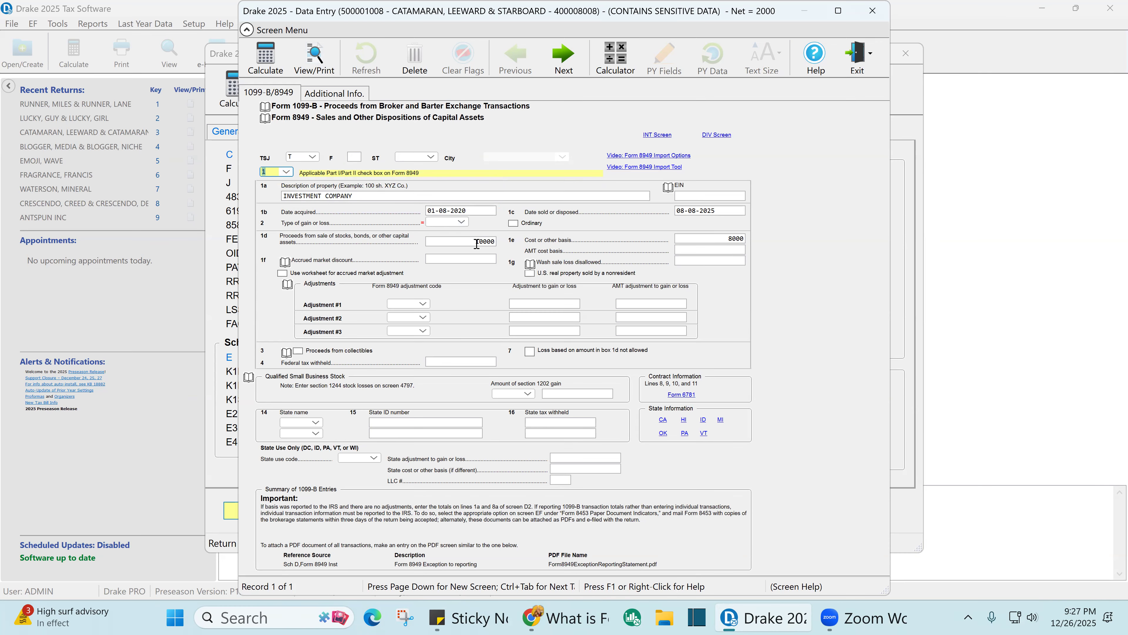
- Change the sale's date acquired to VARIOUS and date sold to 12-31-2025
left_click(477, 213)
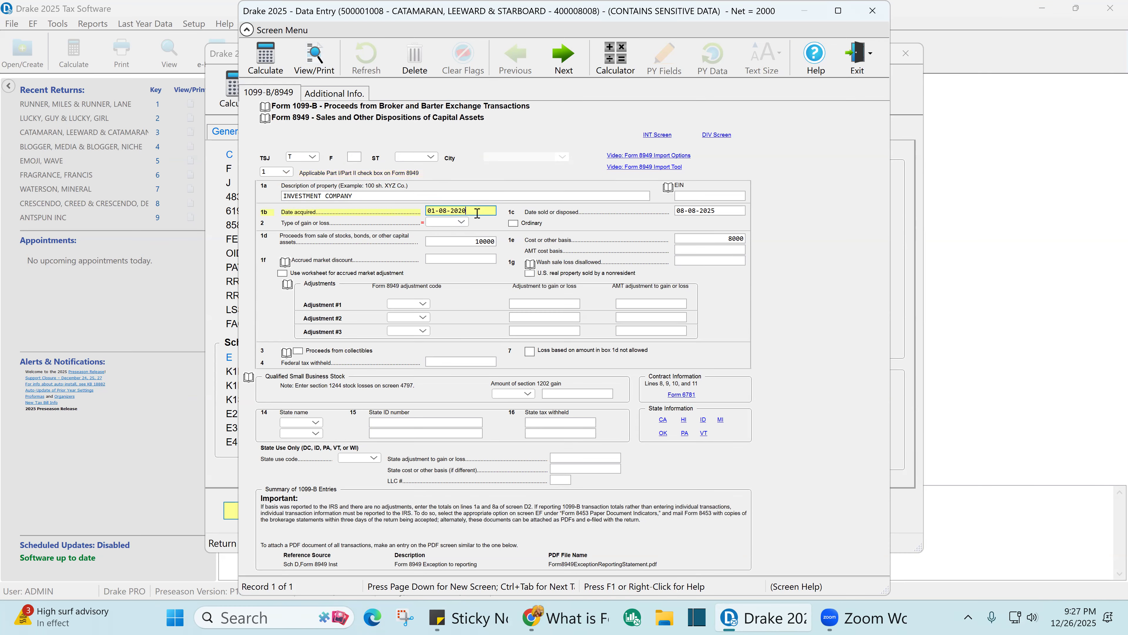
type("v")
key("BackSpace")
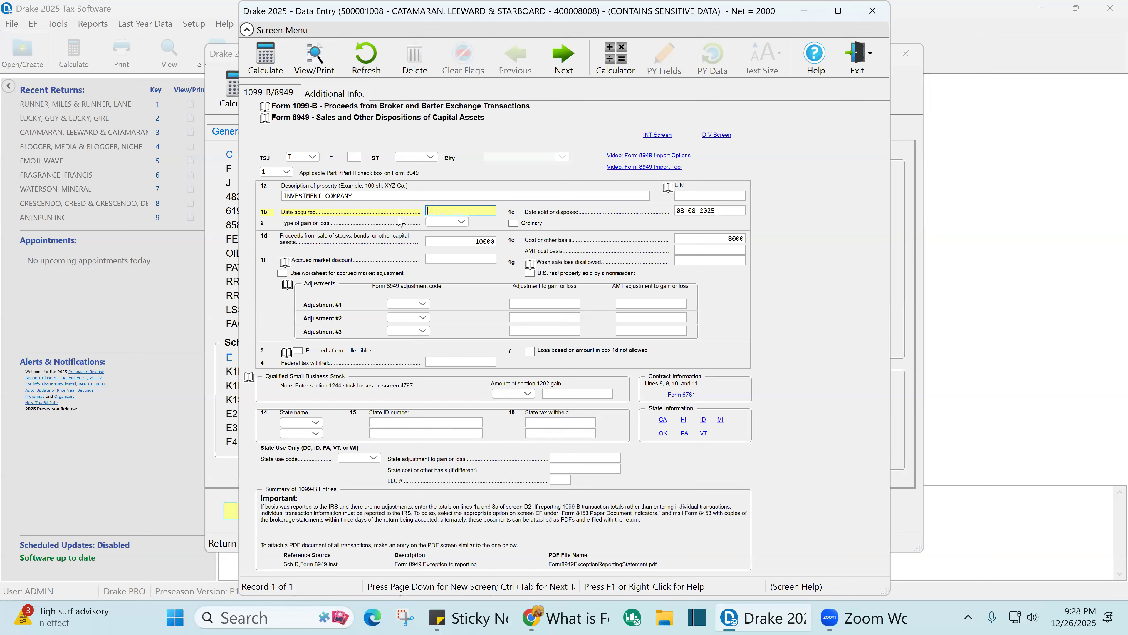
type("va")
key("Tab")
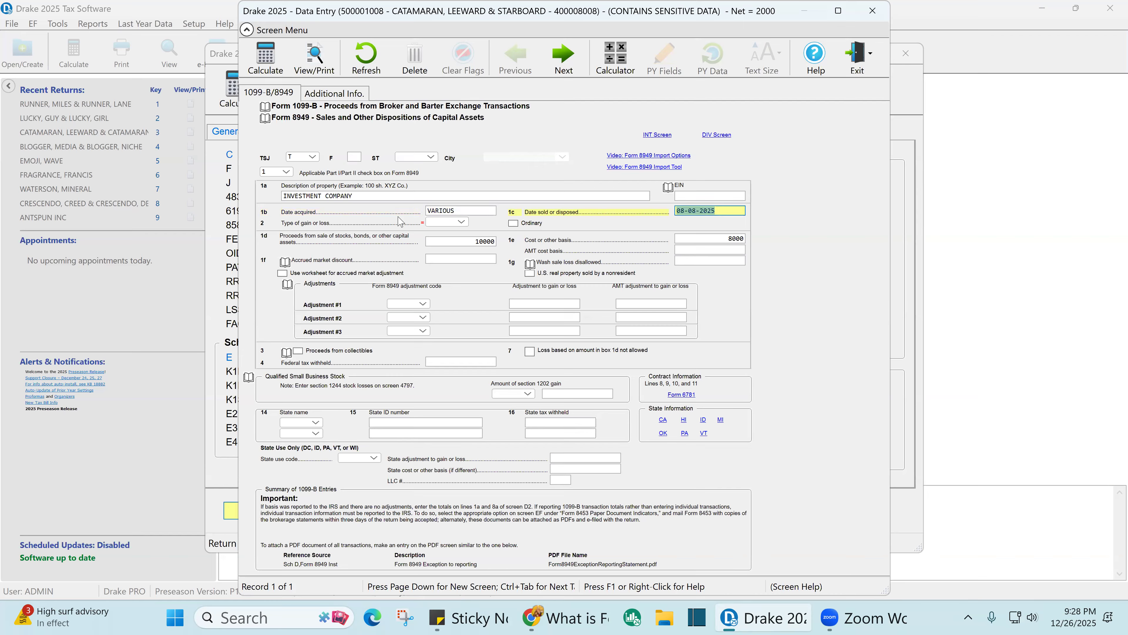
key("BackSpace")
type("12312025")
left_click_drag(731, 211, 656, 218)
- Set the gain type to long-term (L), enter the payer's EIN, and close the detail
left_click(462, 222)
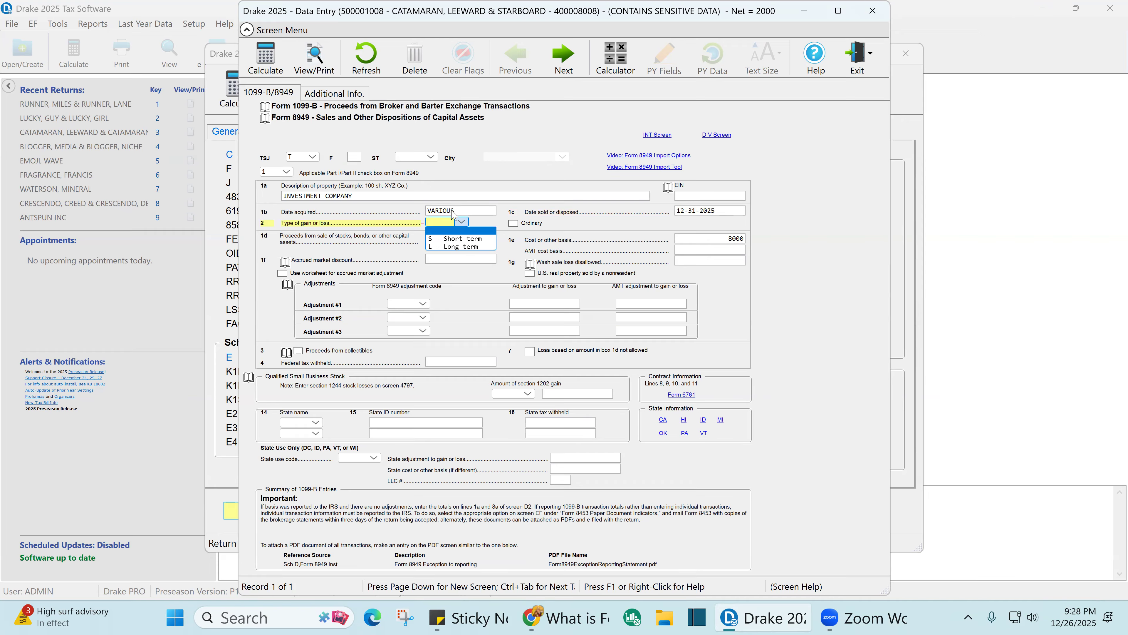
left_click(469, 246)
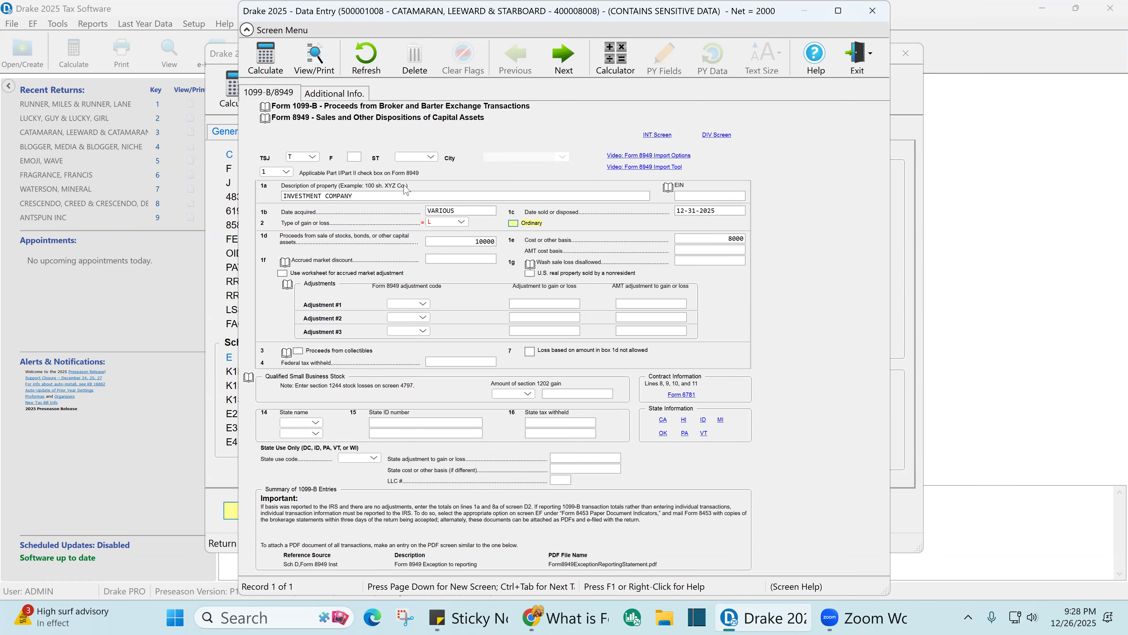
left_click(683, 197)
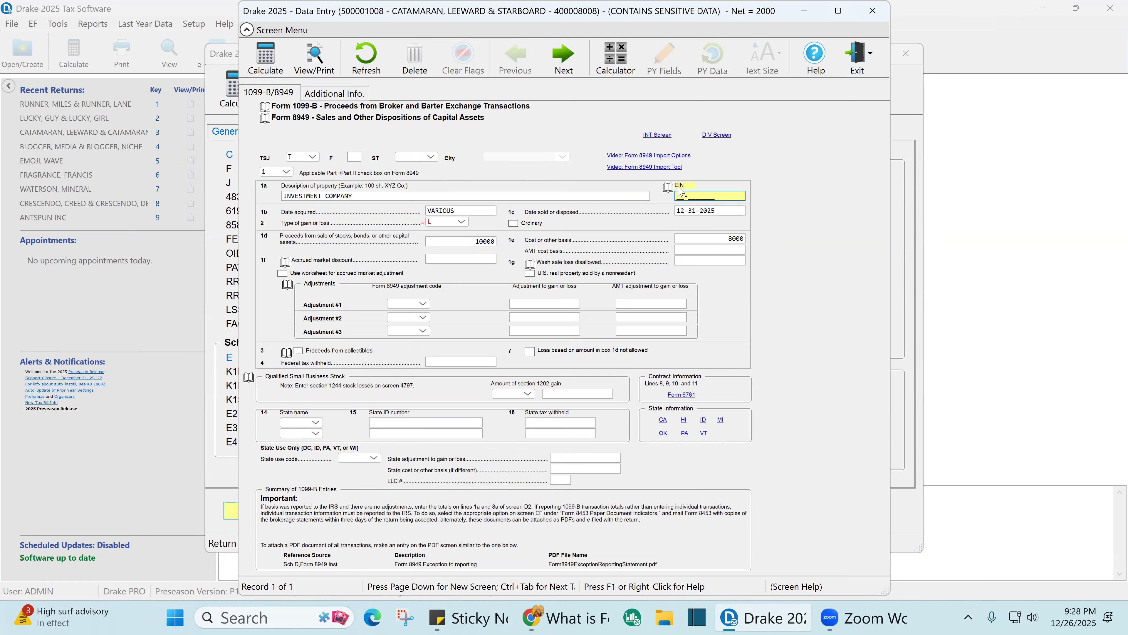
type("937654")
type("321")
key("Tab")
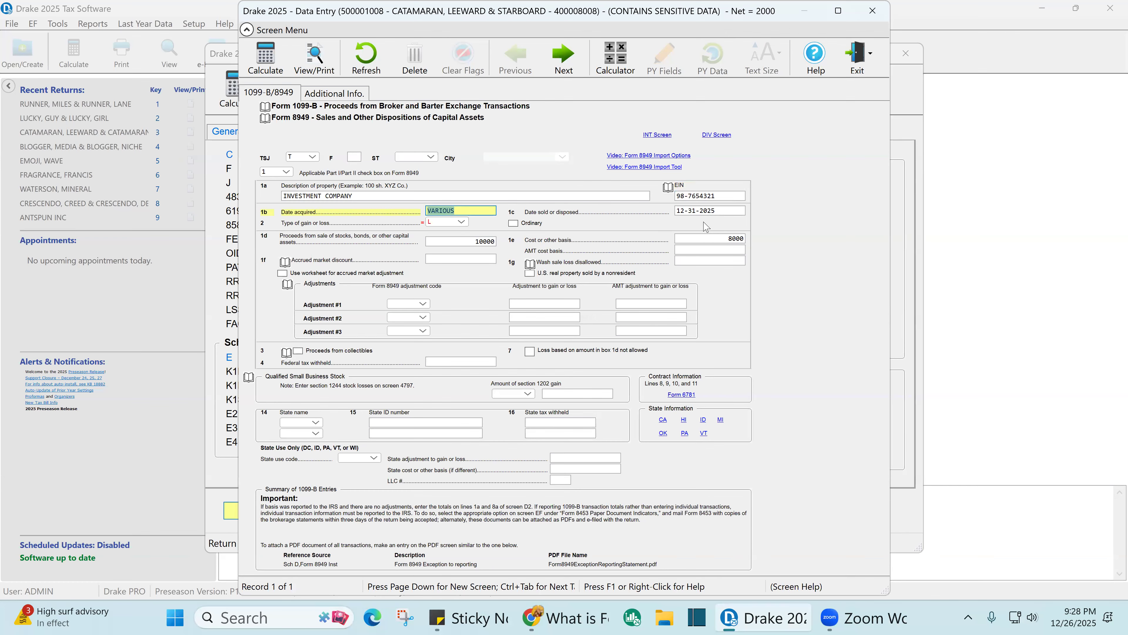
left_click(717, 196)
left_click_drag(717, 195, 622, 207)
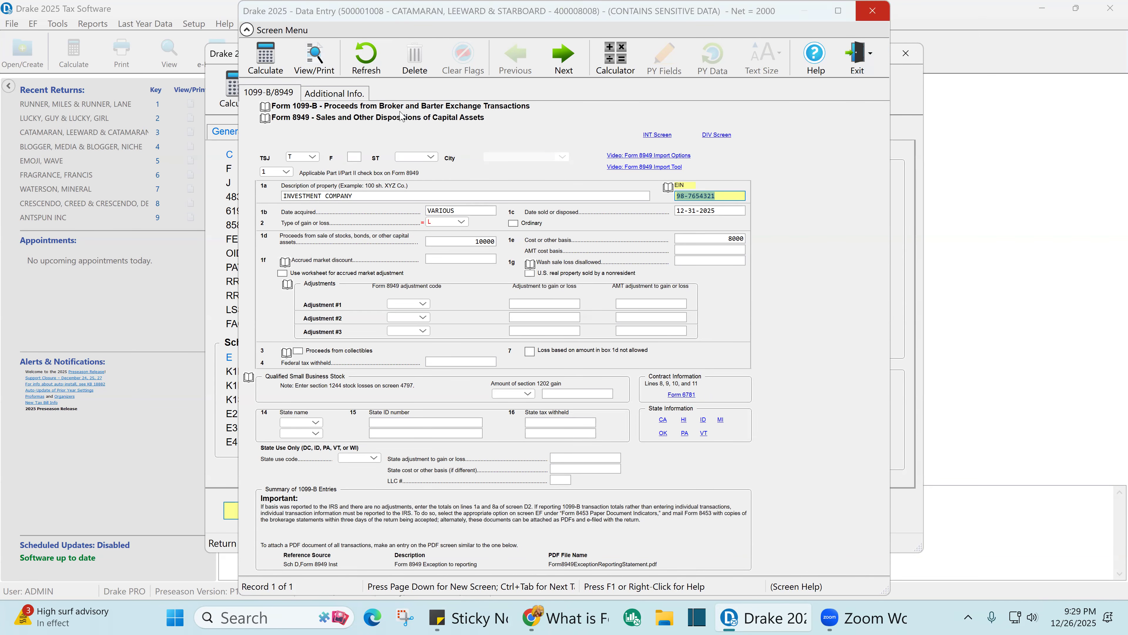
left_click(873, 16)
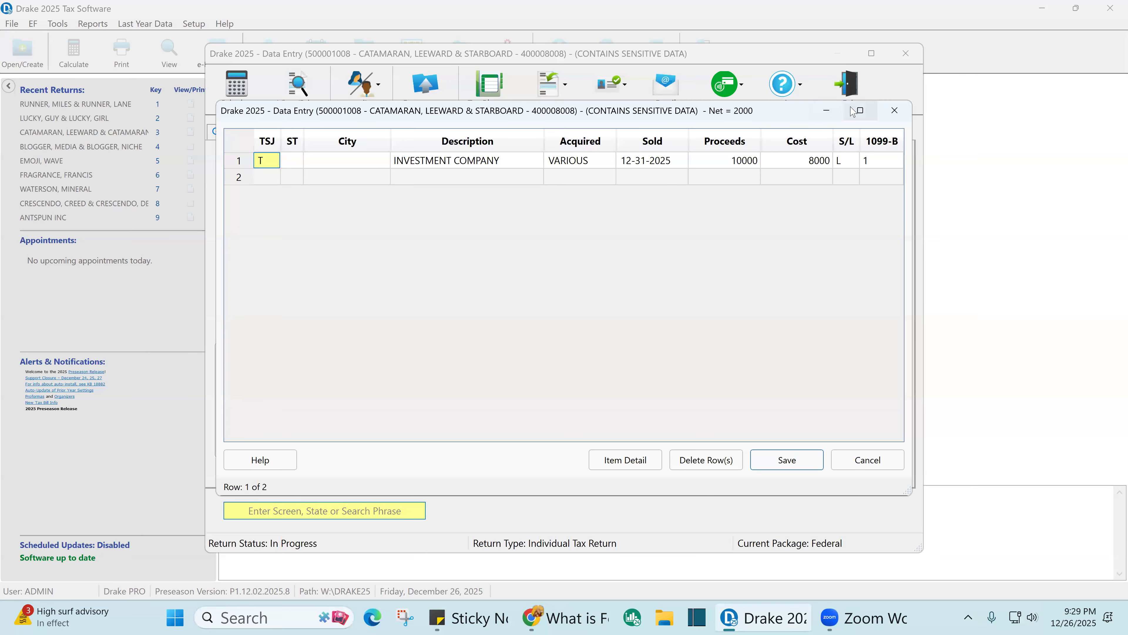
- Close the 8949 screens and recalculate the return, dismissing the error report
left_click(892, 109)
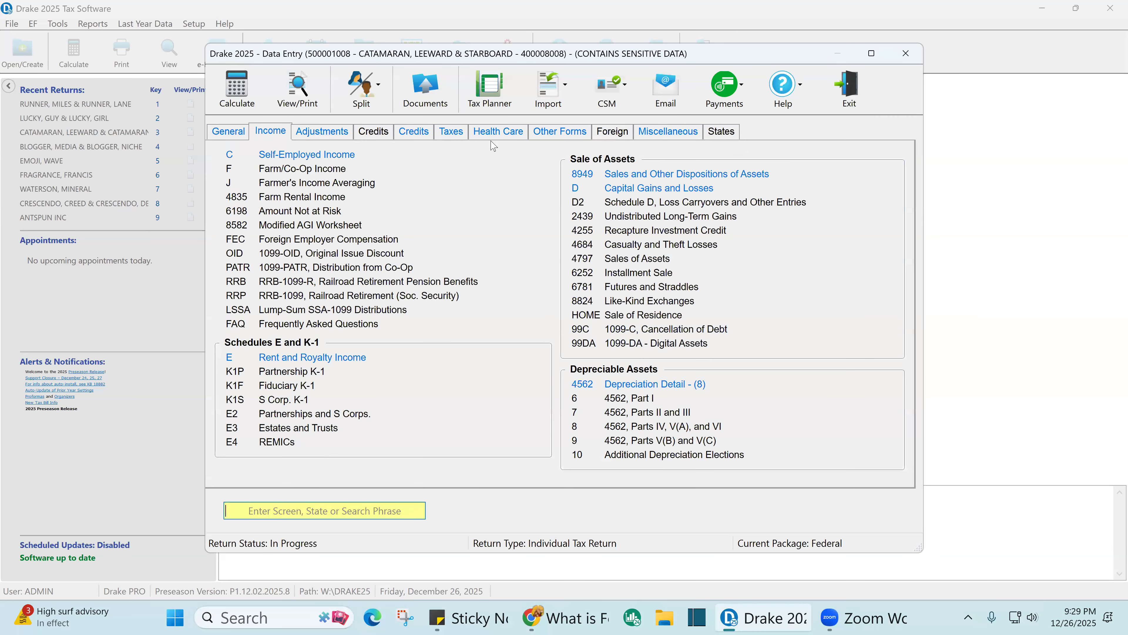
left_click(298, 91)
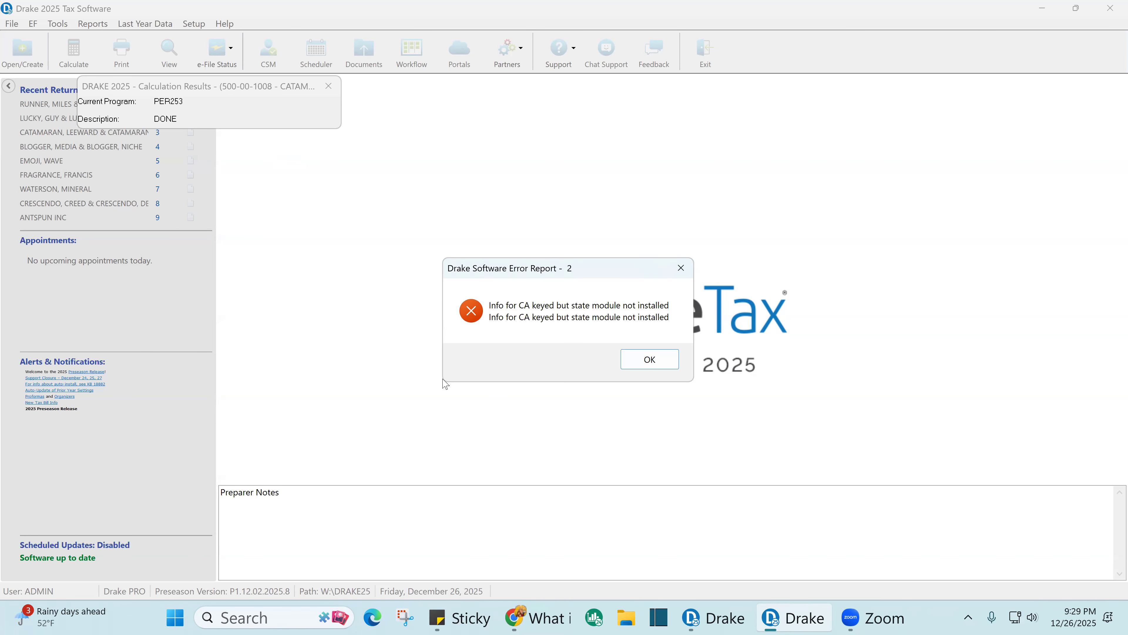
left_click(652, 360)
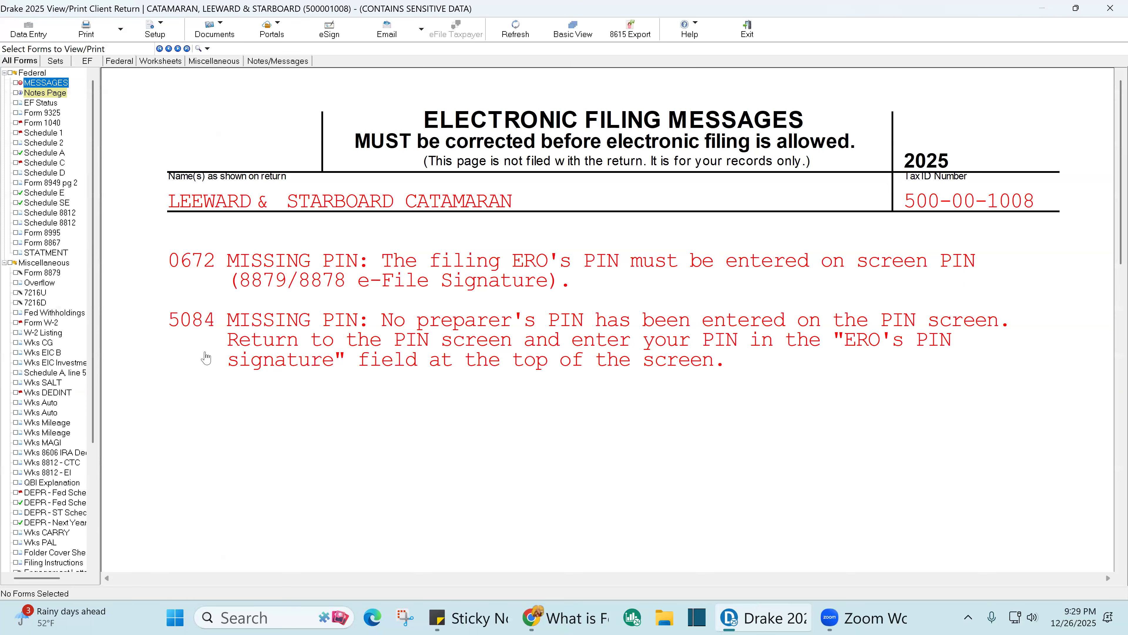
- On Form 8949 page 2, tick the 2,000 gain and 8,000 cost as reviewed, then return to data entry
left_click(53, 182)
scroll(506, 310, "down", 5)
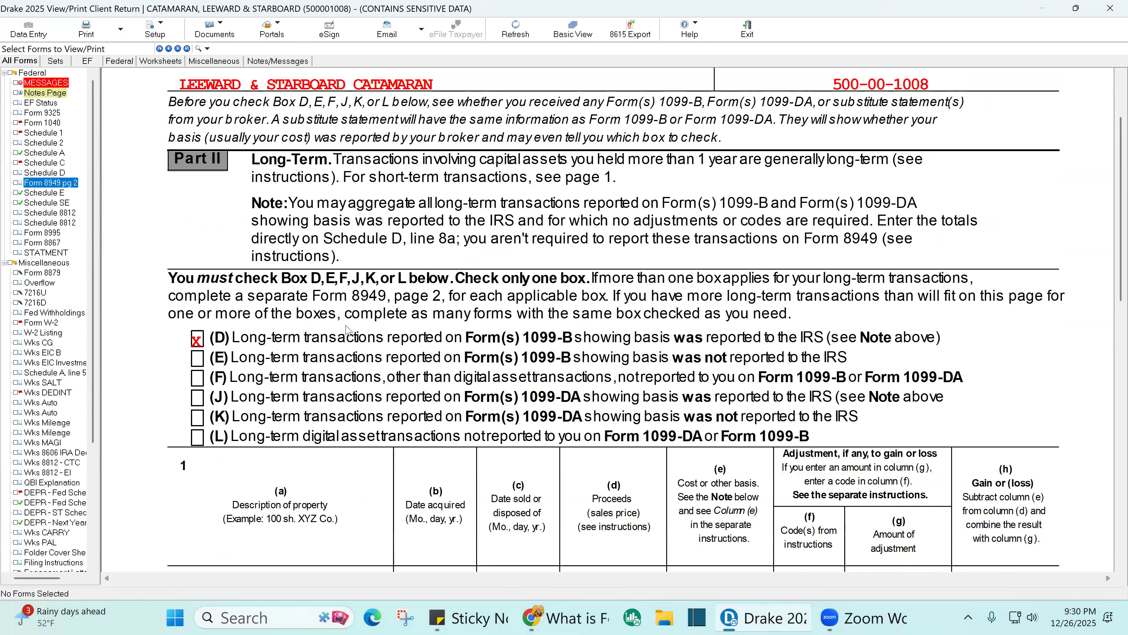
scroll(615, 408, "down", 2)
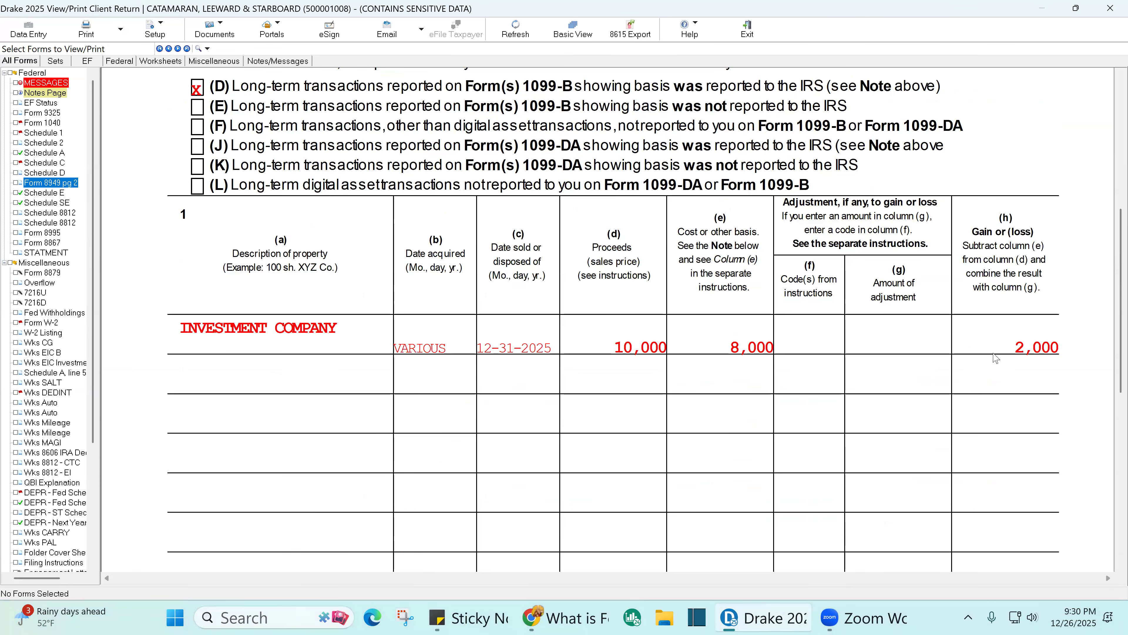
left_click(1017, 355)
left_click(758, 347)
left_click(24, 38)
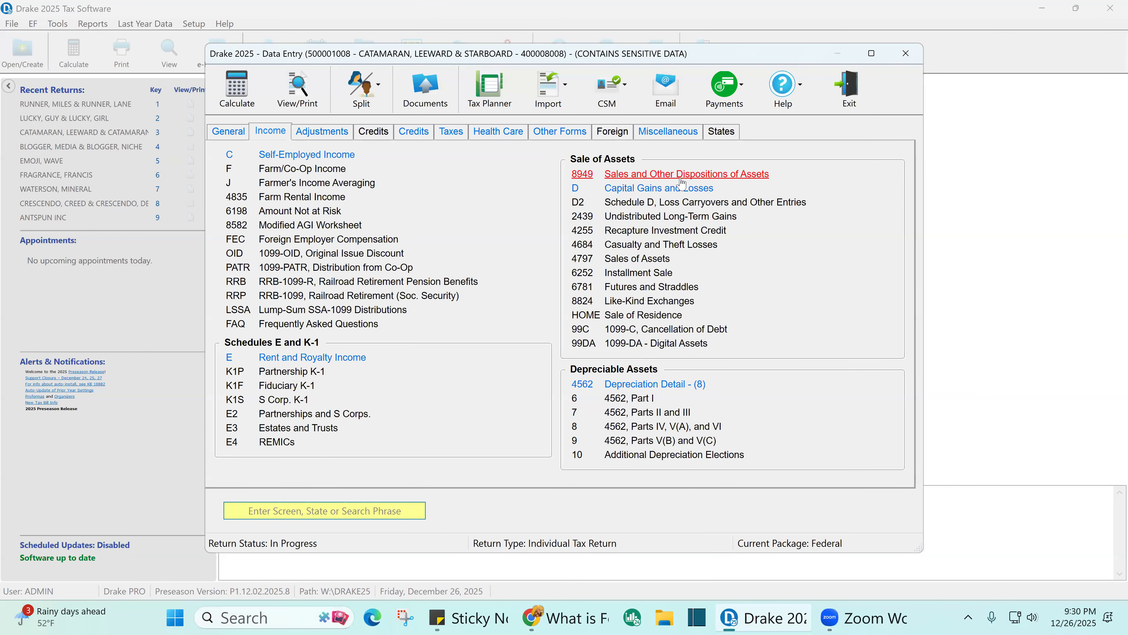
- Add 8949 row 2: T, INVESTMENT COMPANY, acquired VARIOUS, sold 12-31-2025, and open its Item Detail
left_click(680, 175)
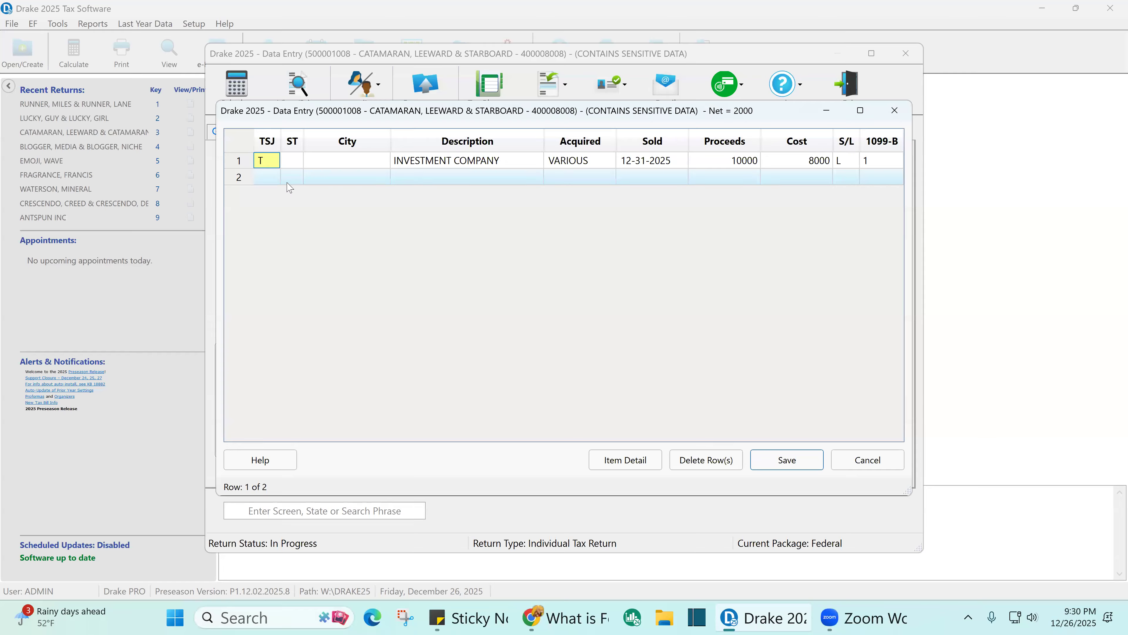
left_click(264, 178)
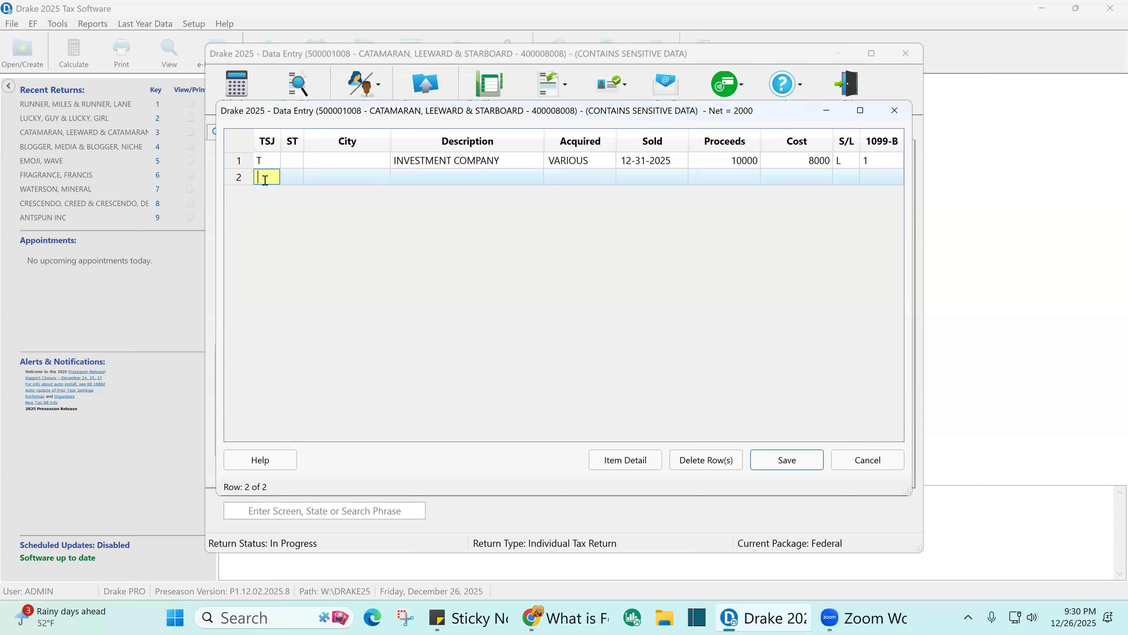
type("T")
key("Tab")
key("Tab")
type("INVESTMENT COMPANY")
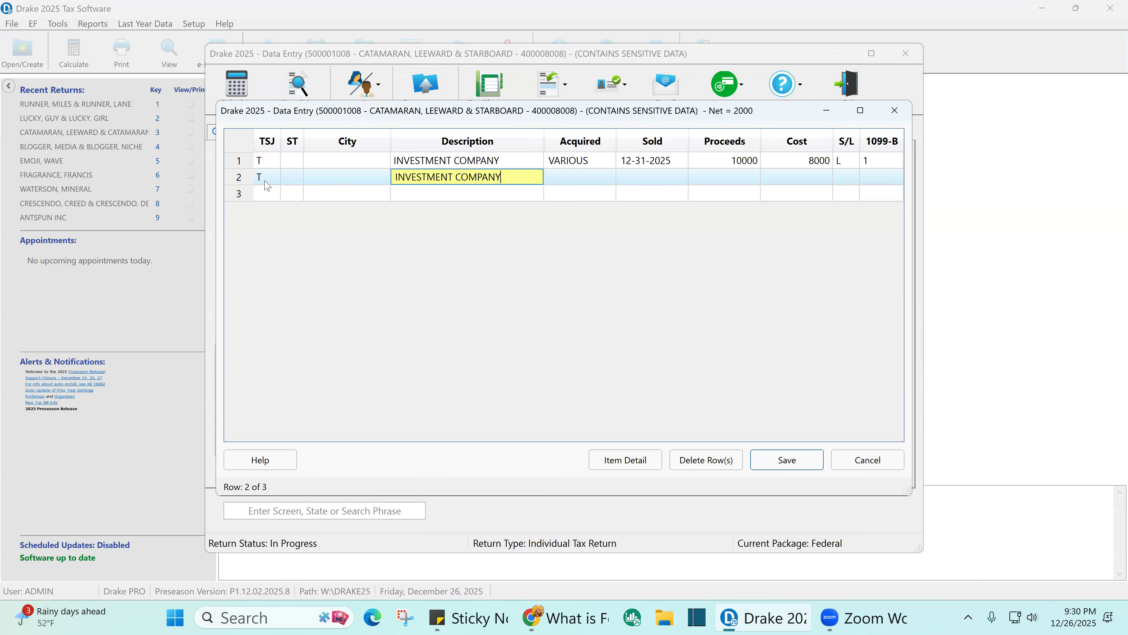
key("Tab")
type("V")
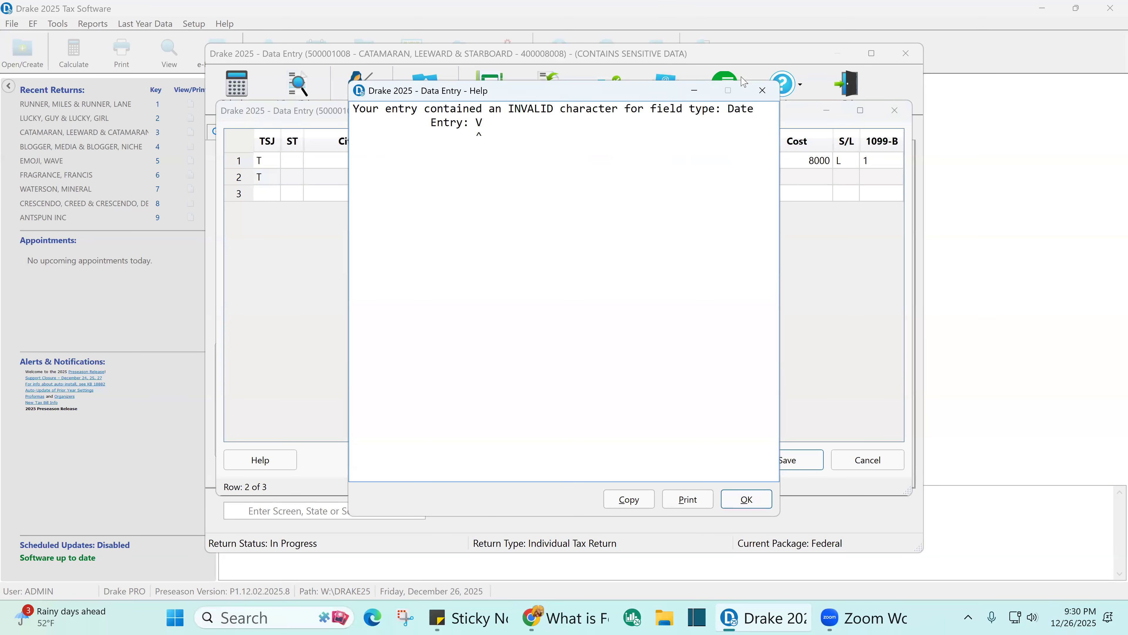
left_click(762, 90)
key("BackSpace")
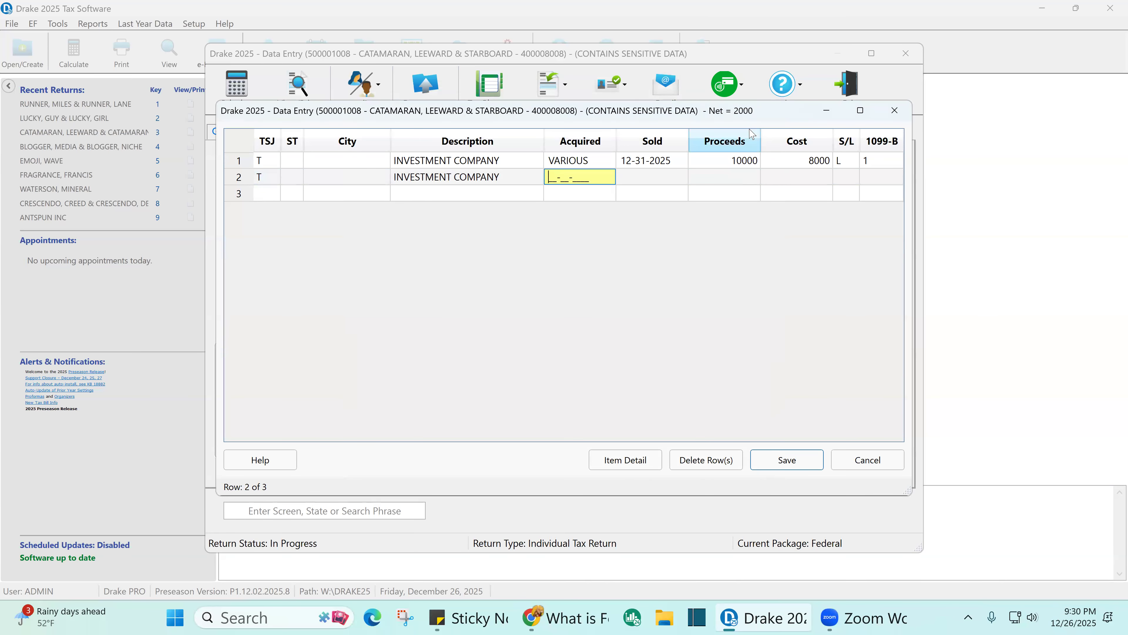
type("VARIOUS")
key("Tab")
type("12-3")
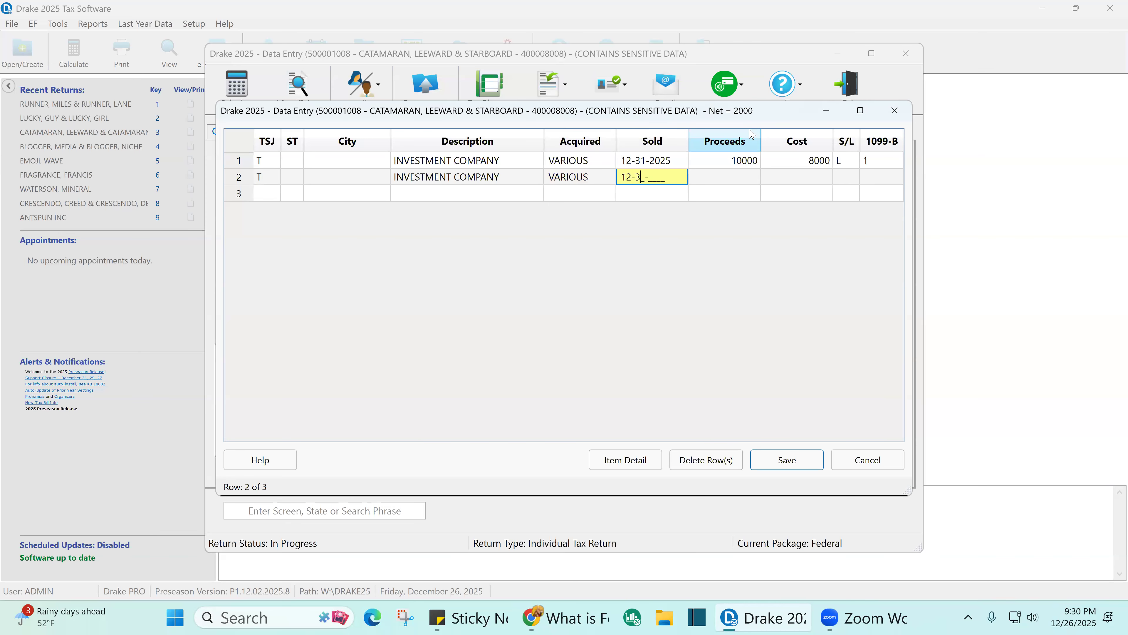
type("1-2025")
key("Tab")
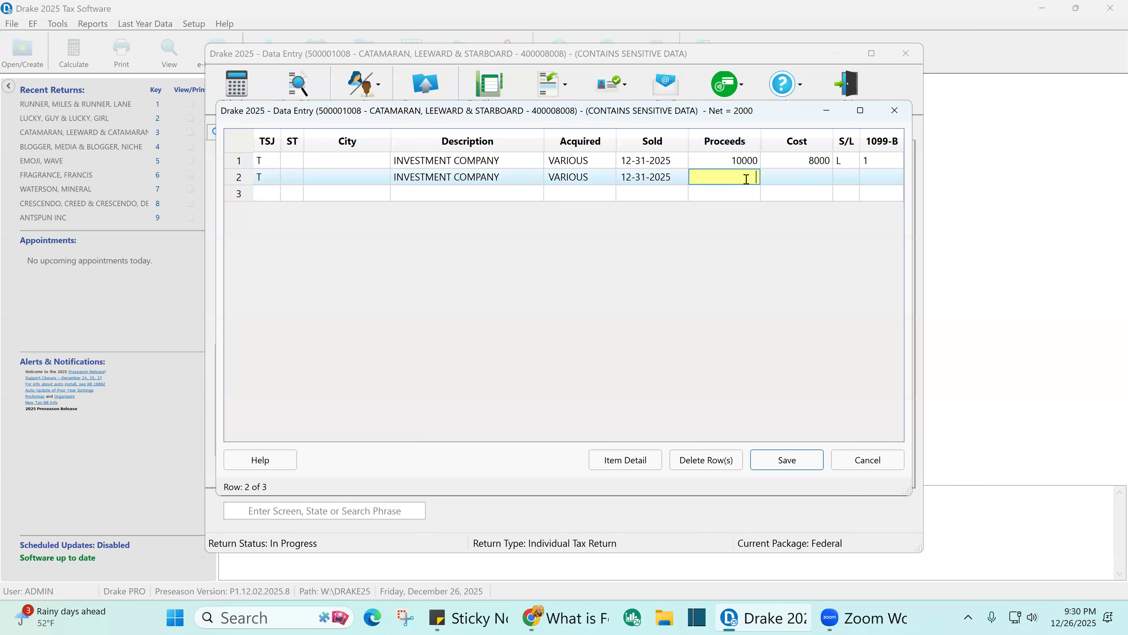
key("Escape")
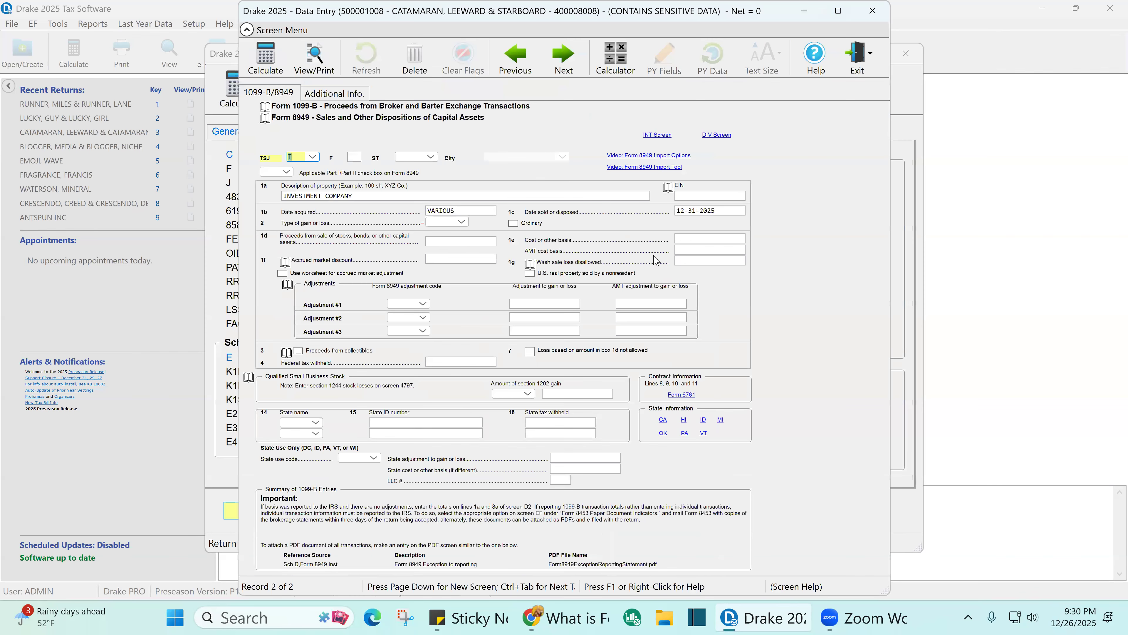
- Enter 1,000,000 proceeds (1d), 1,200,000 cost basis (1e) and 400,000 wash-sale loss disallowed (1g)
left_click(441, 241)
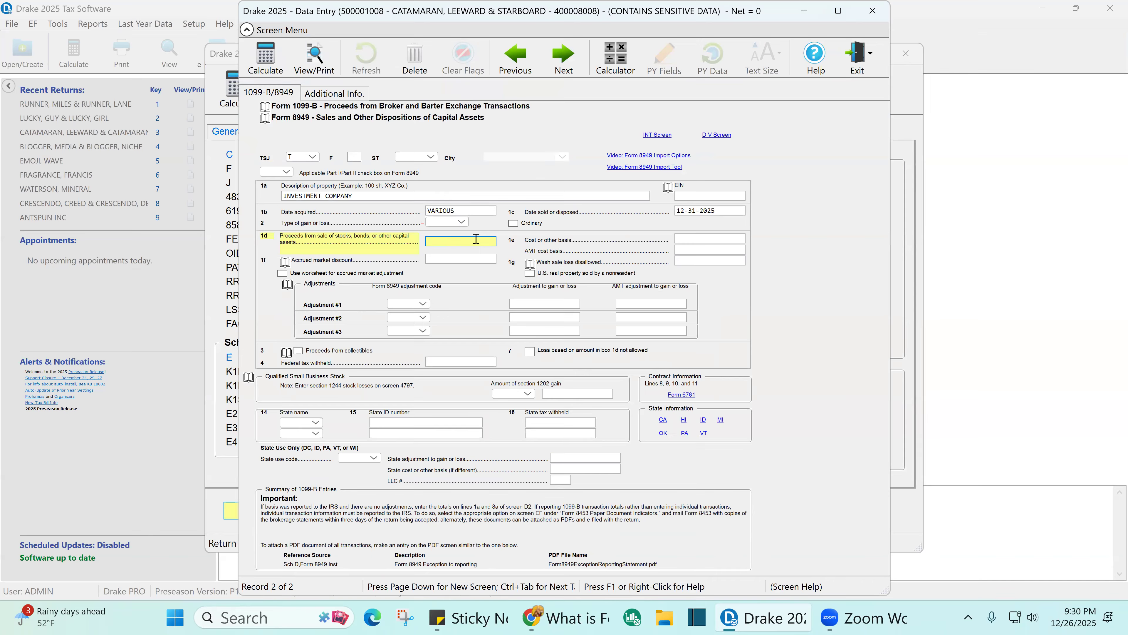
type("1000000")
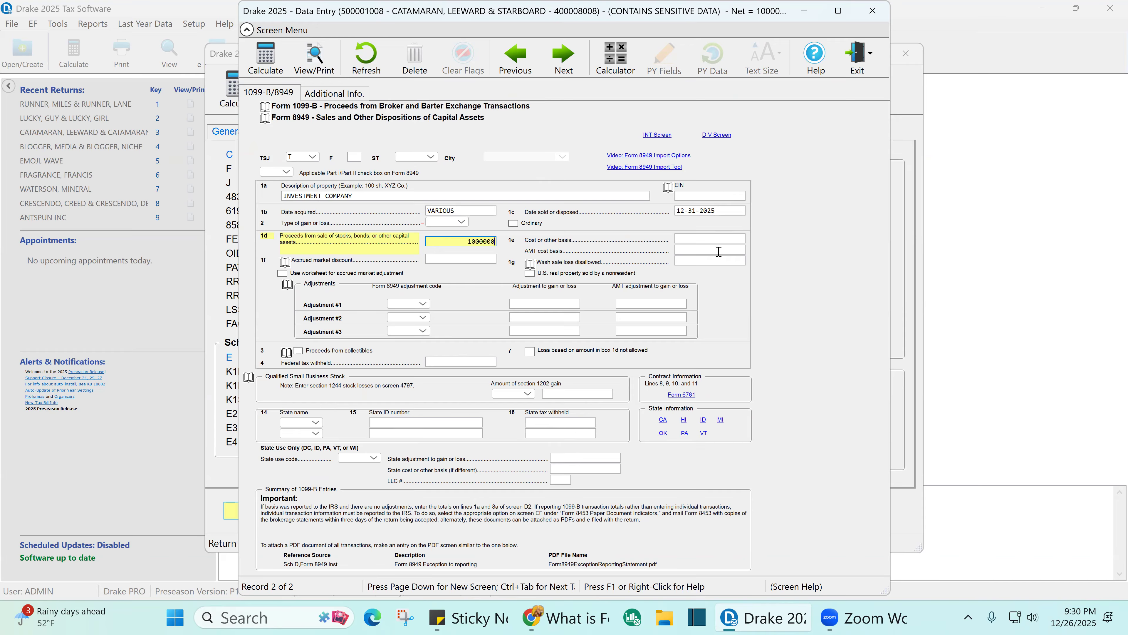
left_click(710, 240)
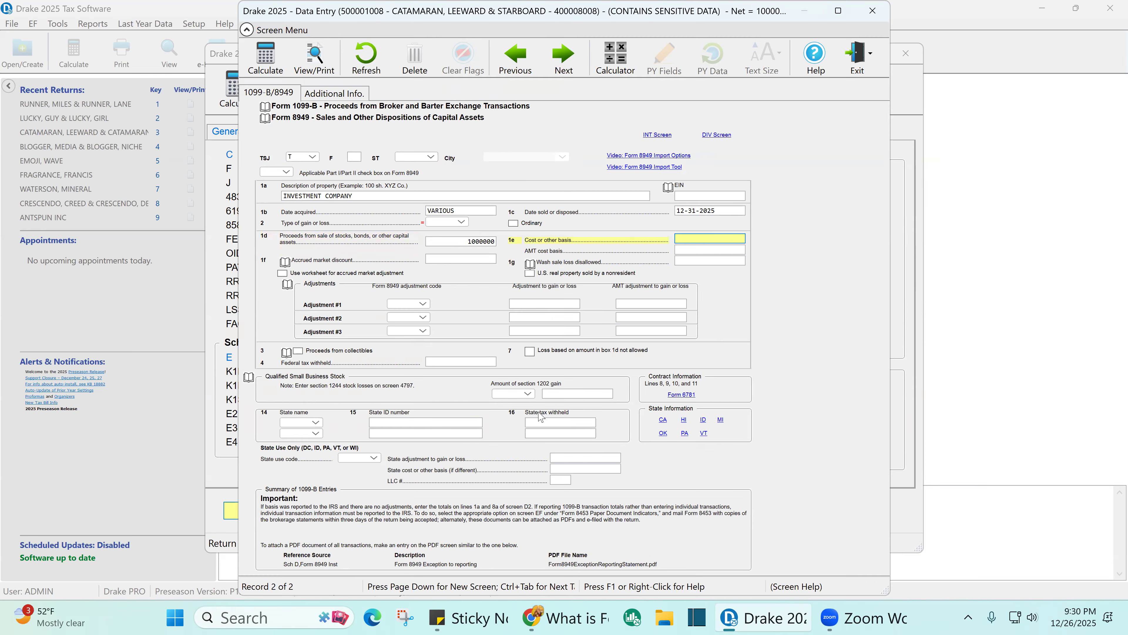
type("1200000")
left_click(720, 240)
left_click(702, 259)
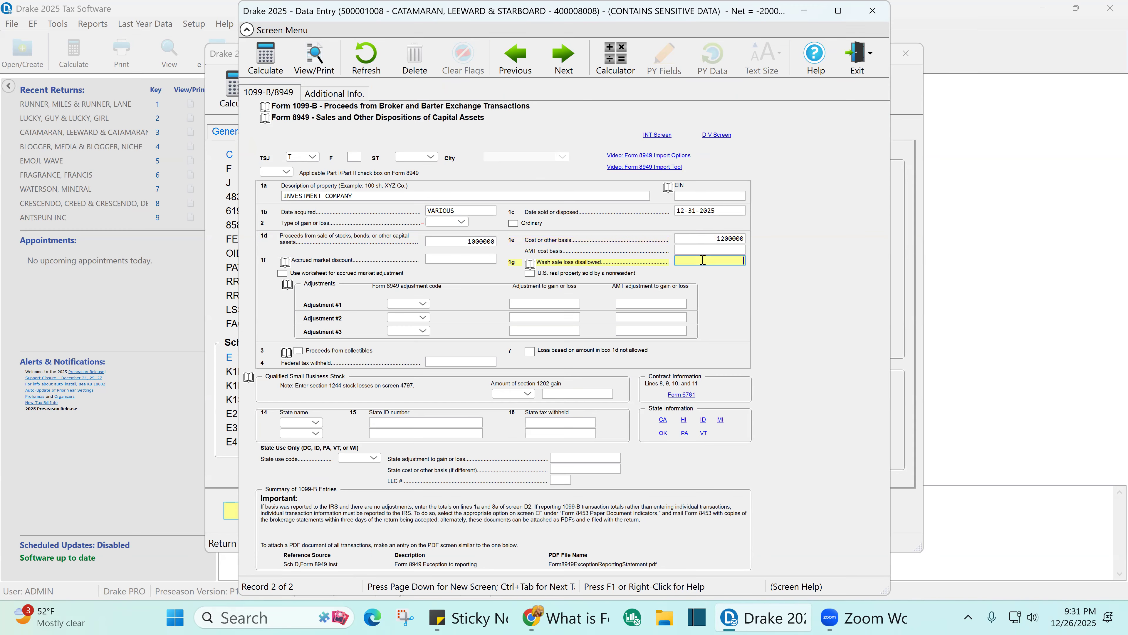
type("400000")
left_click(707, 250)
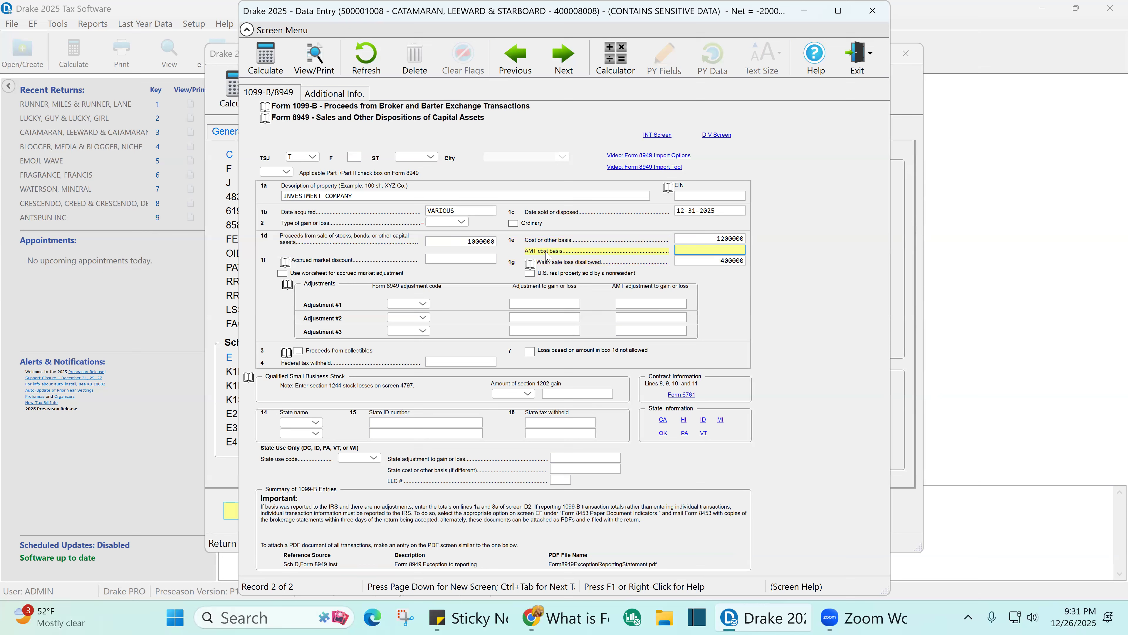
left_click(475, 242)
left_click(733, 241)
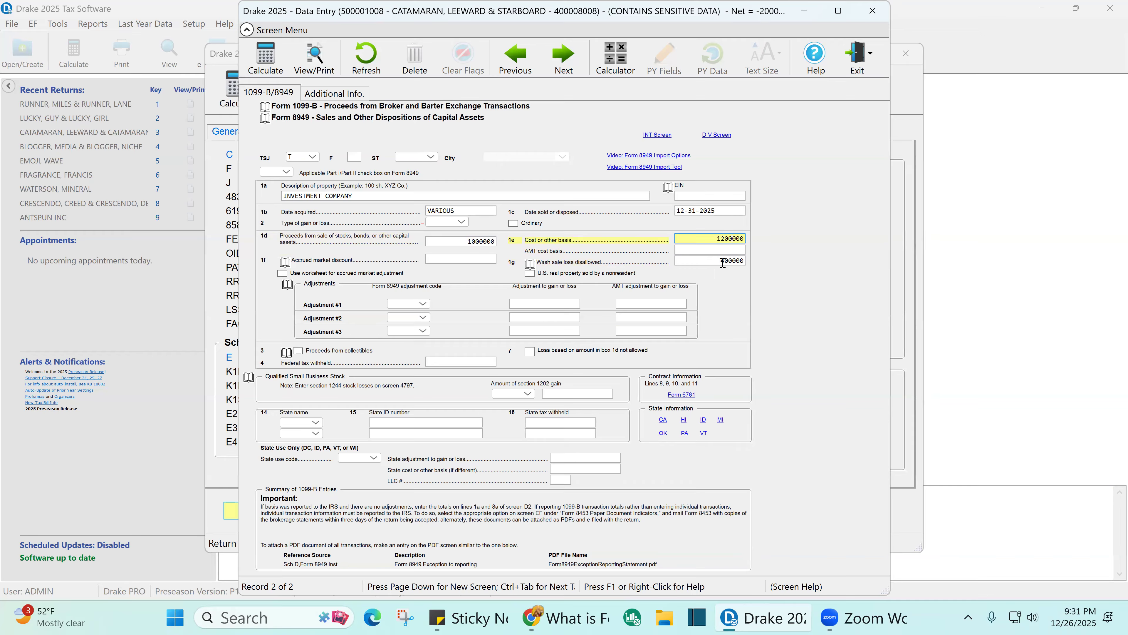
double_click(723, 261)
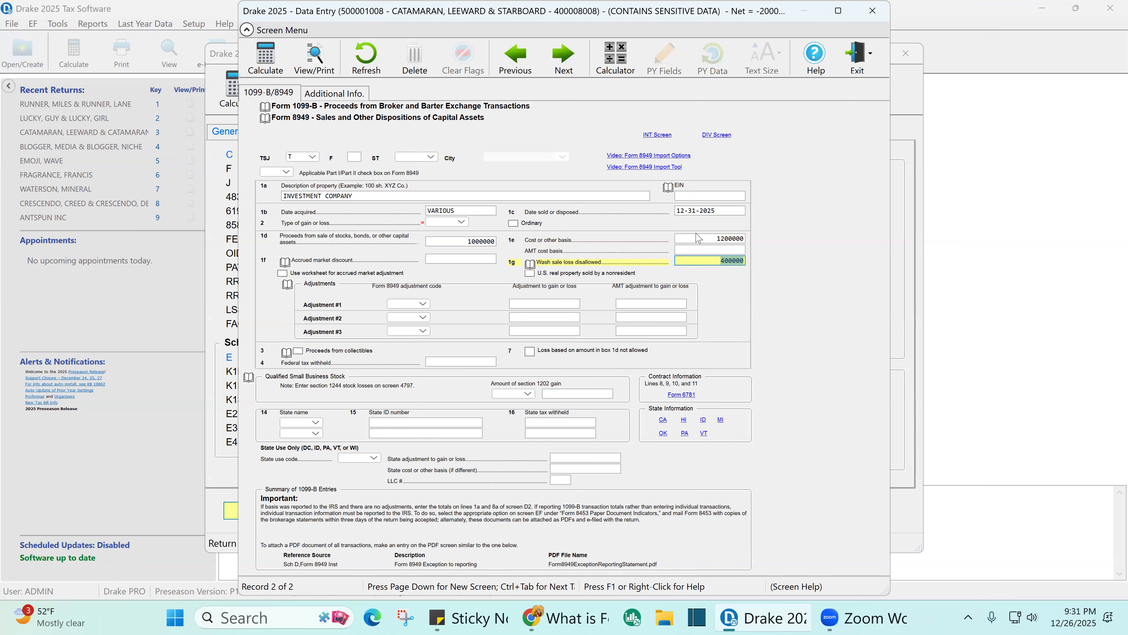
- In the 8949 grid, set the second sale to short-term (S) with 1099-B code 1, then recalculate
left_click(872, 12)
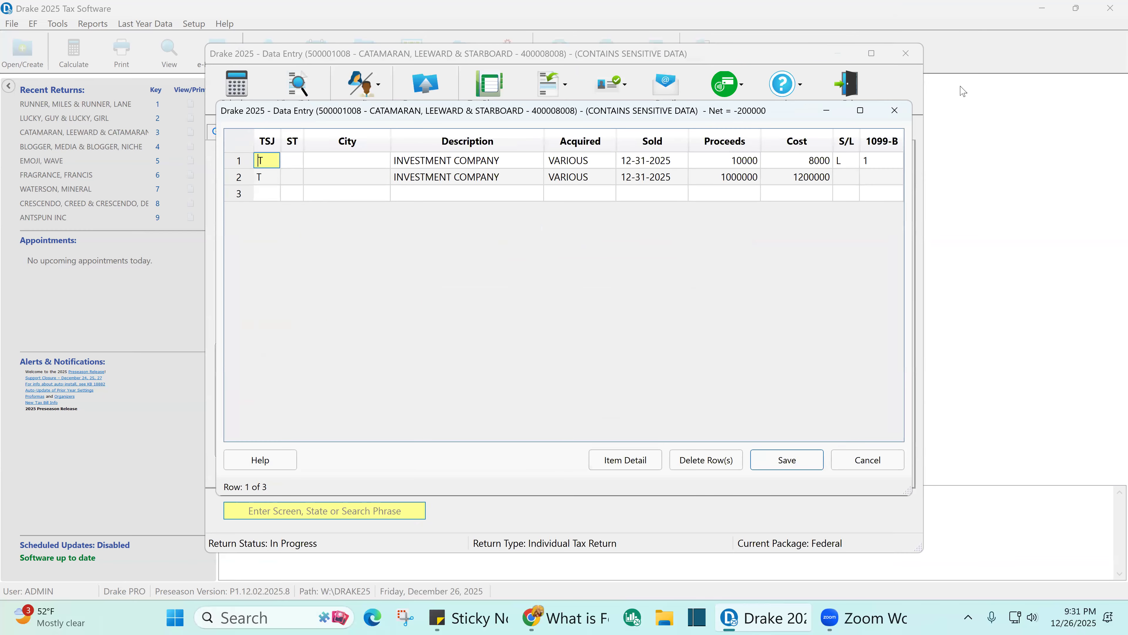
left_click(847, 178)
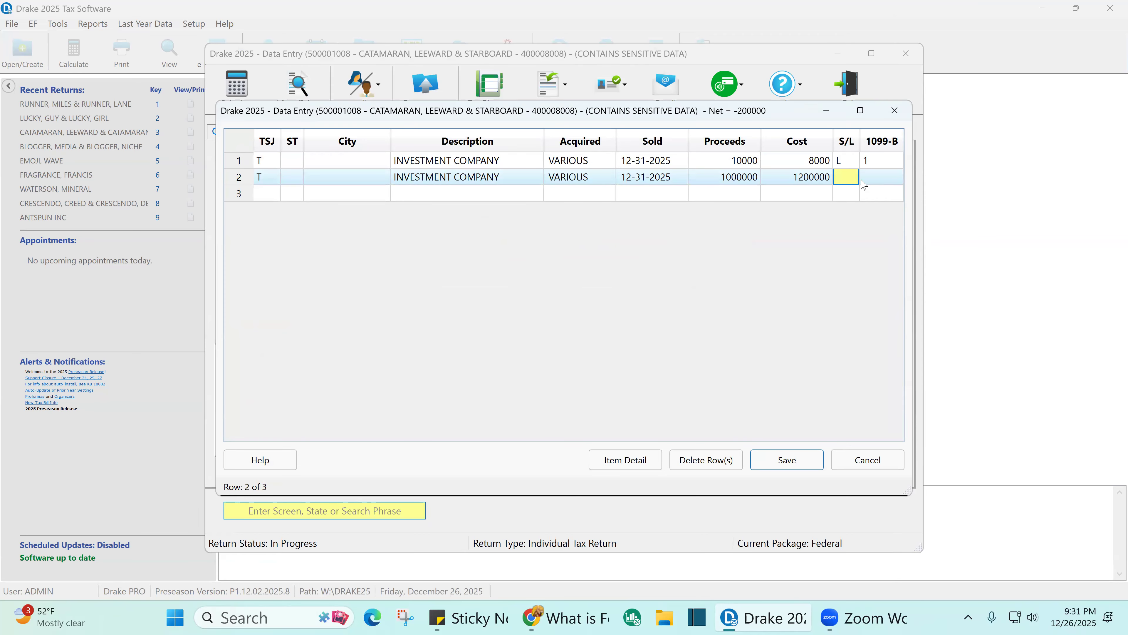
type("S")
left_click(862, 180)
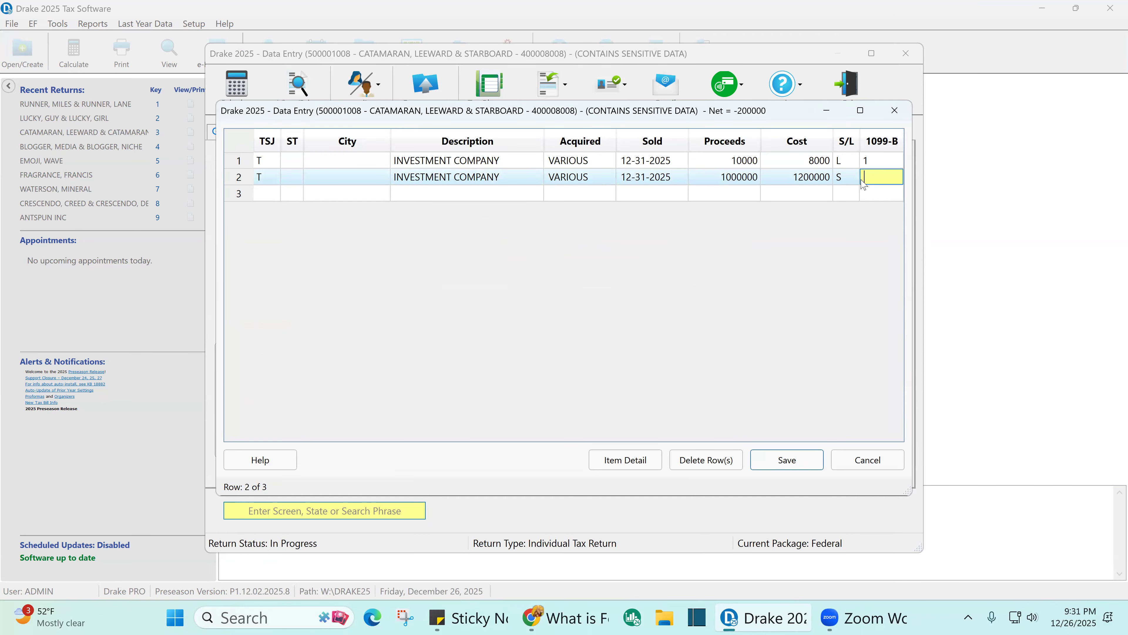
type("1")
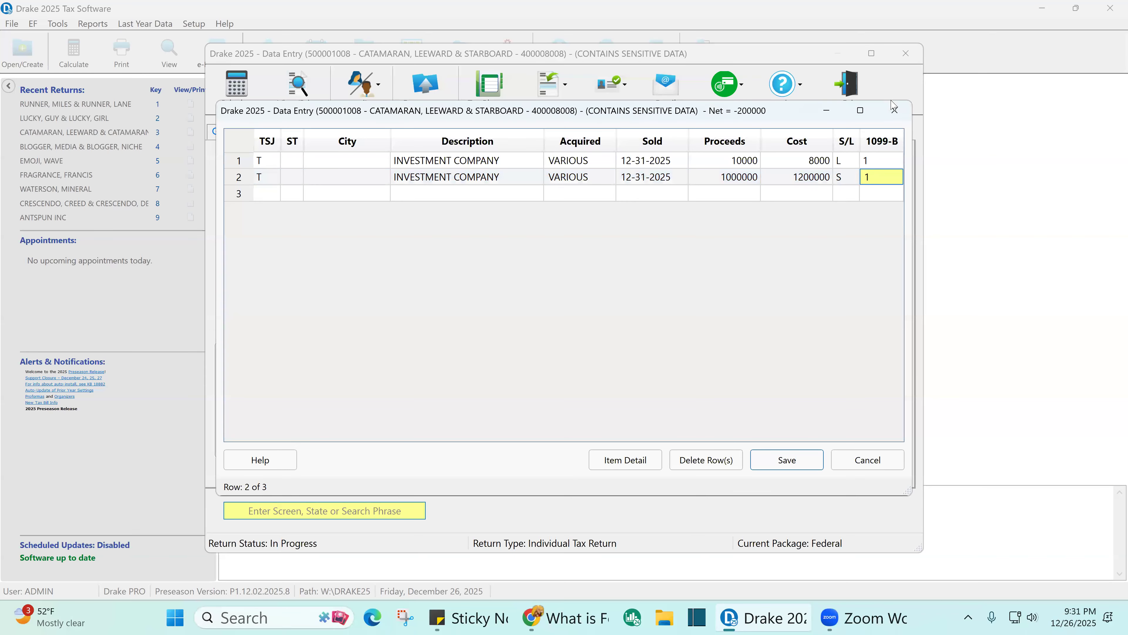
left_click(894, 111)
left_click(236, 82)
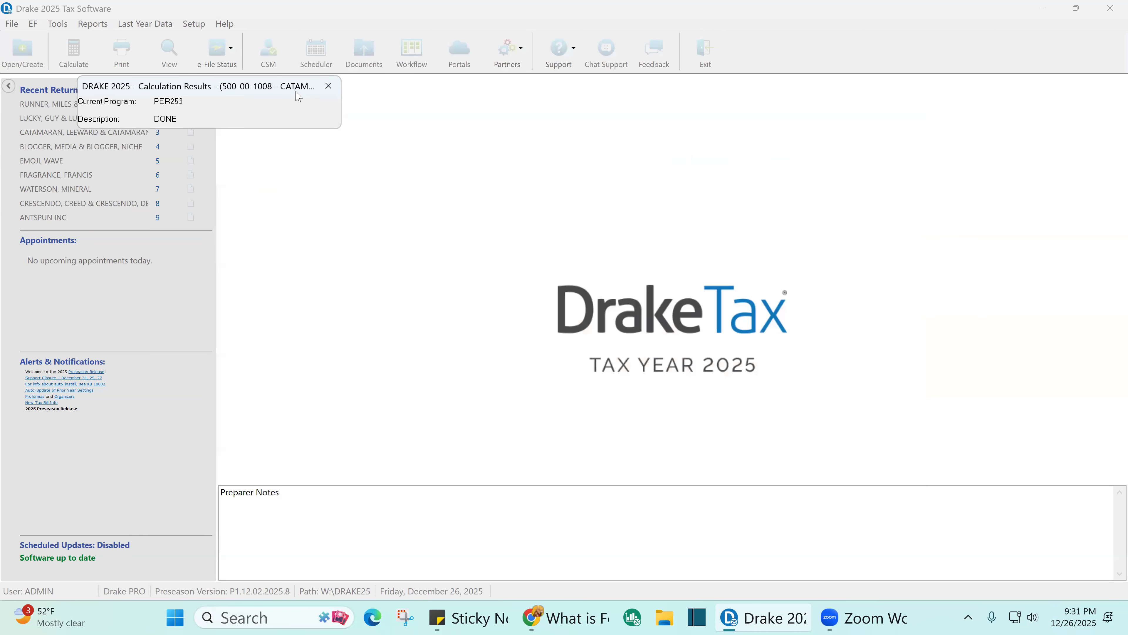
- Dismiss the error report and bring up Form 8949 page 1 in the return view
left_click(649, 360)
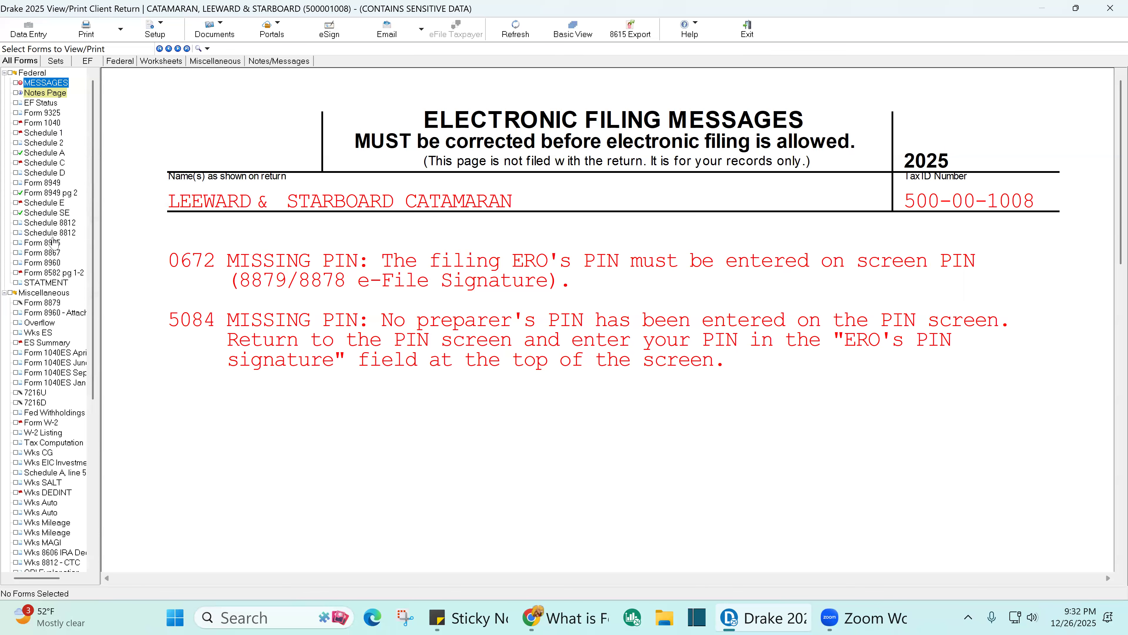
left_click(50, 192)
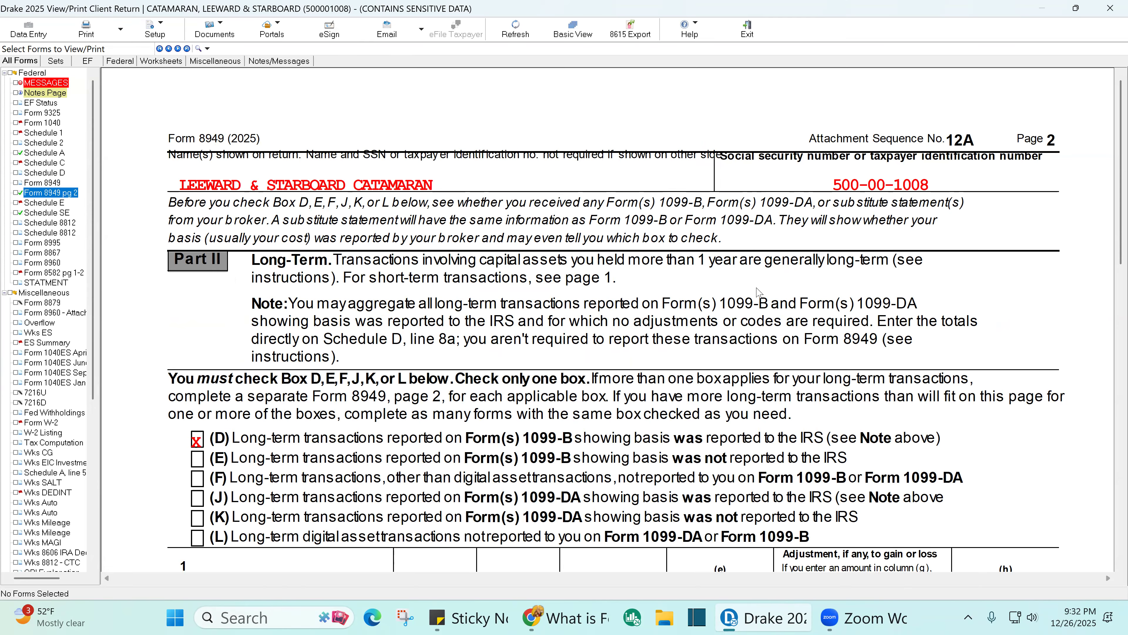
scroll(758, 292, "down", 5)
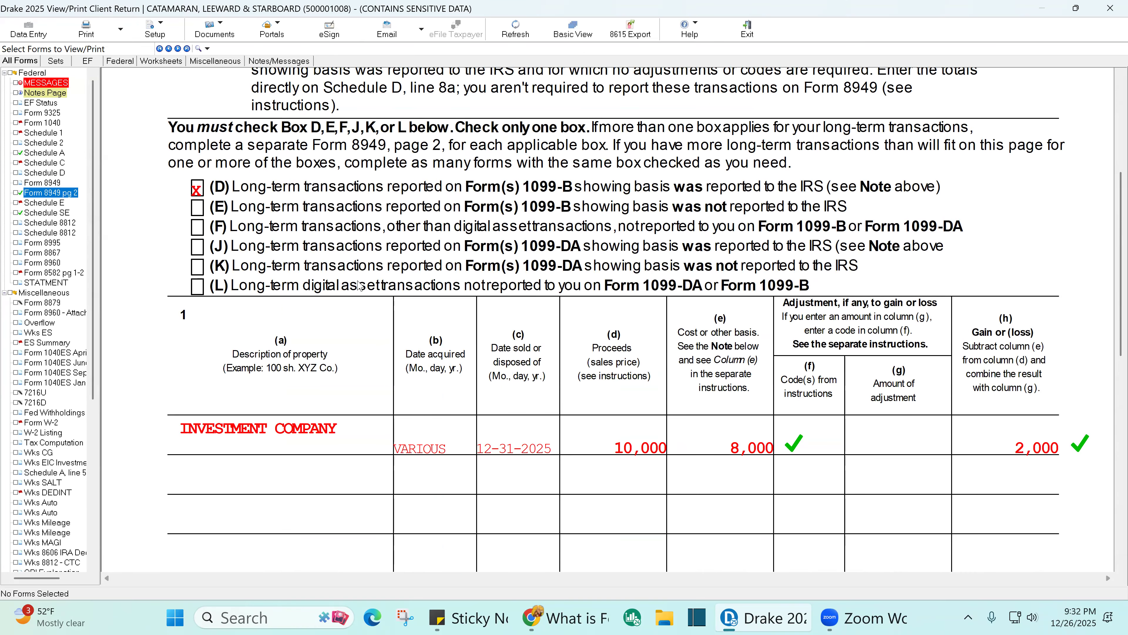
left_click(49, 184)
scroll(777, 289, "down", 6)
scroll(777, 289, "down", 2)
- Tick the 1,000,000 proceeds, 1,200,000 basis, 400,000 adjustment and 200,000 gain as reviewed
left_click(640, 409)
left_click(661, 411)
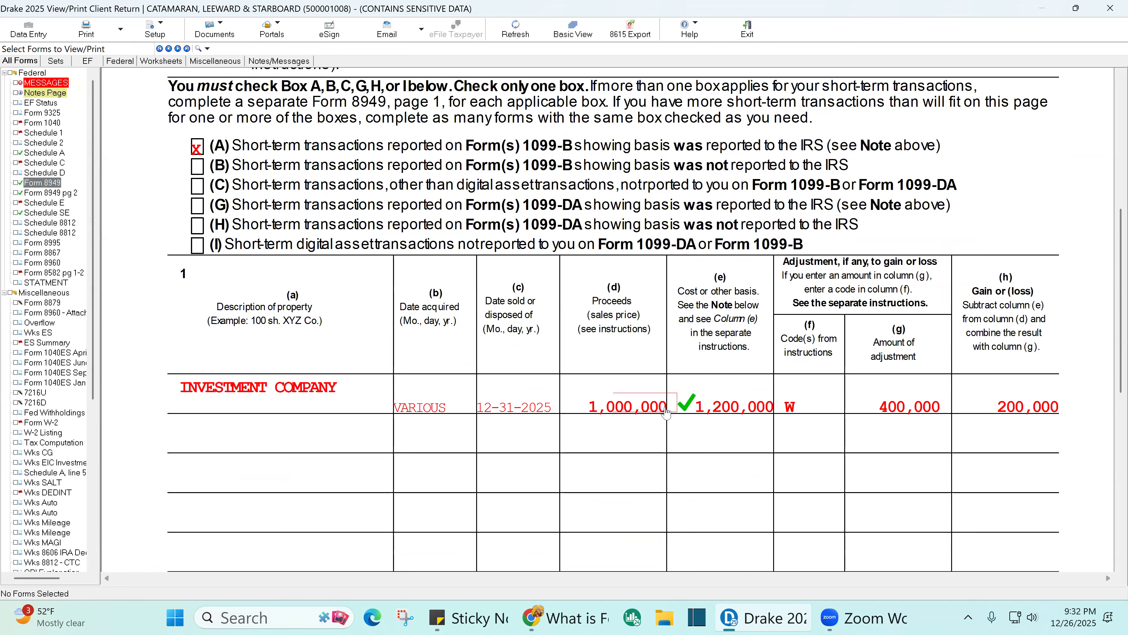
left_click(747, 414)
left_click(950, 413)
left_click(948, 411)
left_click(1056, 411)
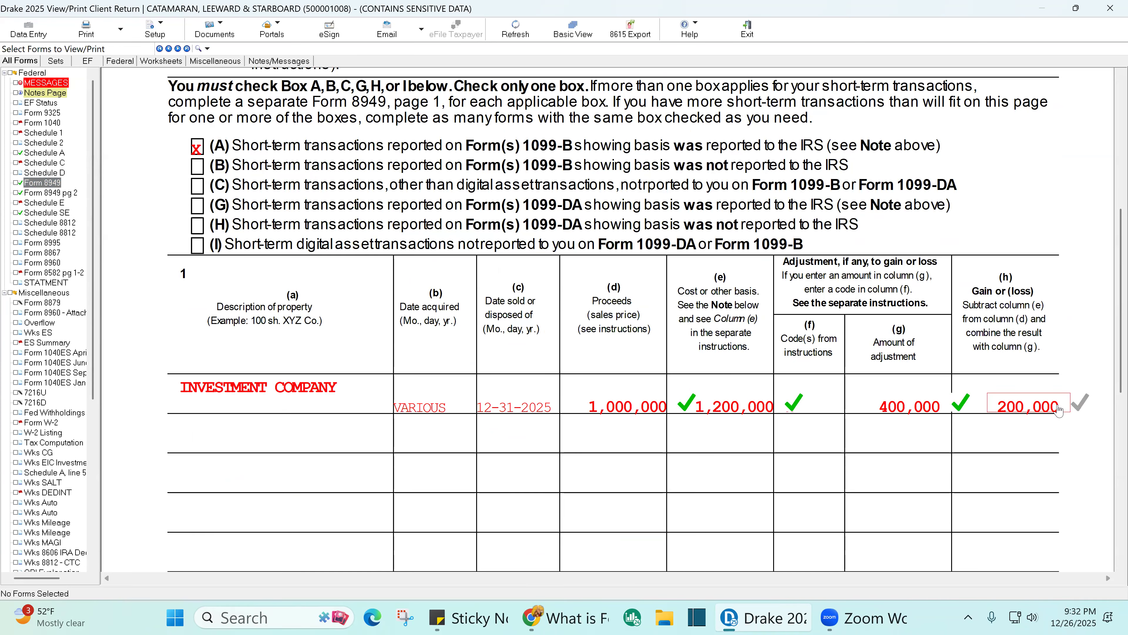
left_click(1056, 411)
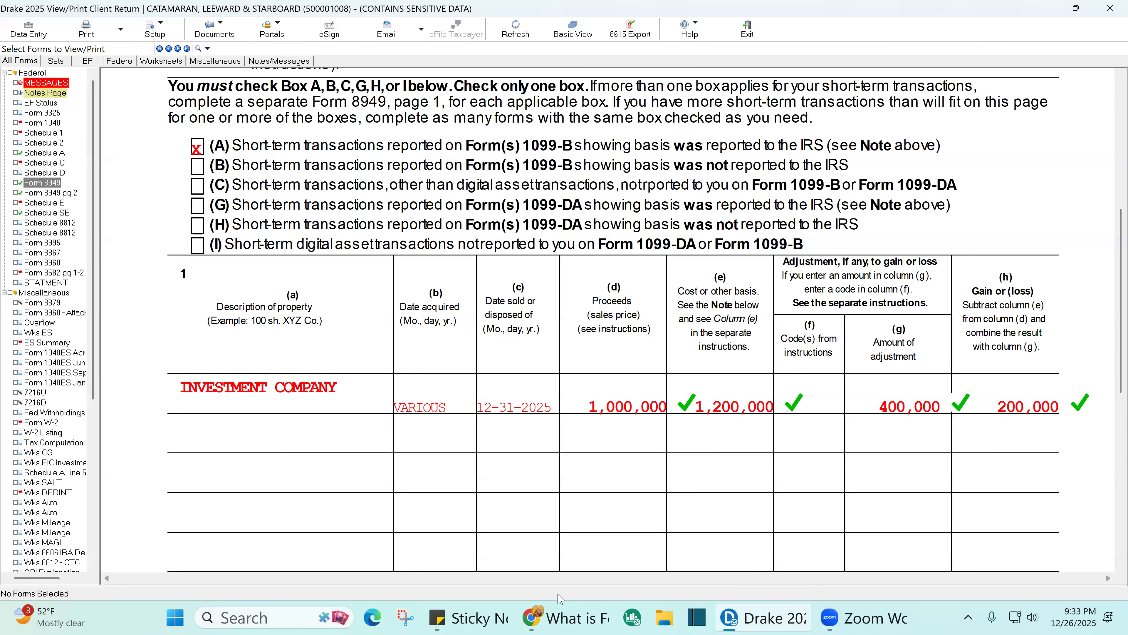
left_click(579, 618)
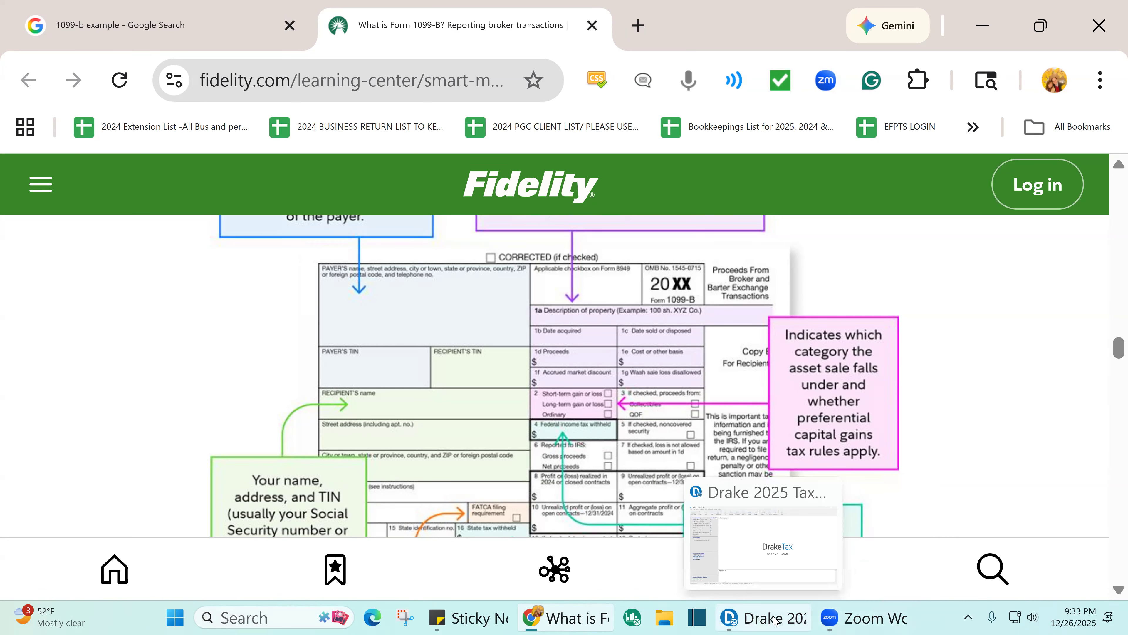
left_click(759, 622)
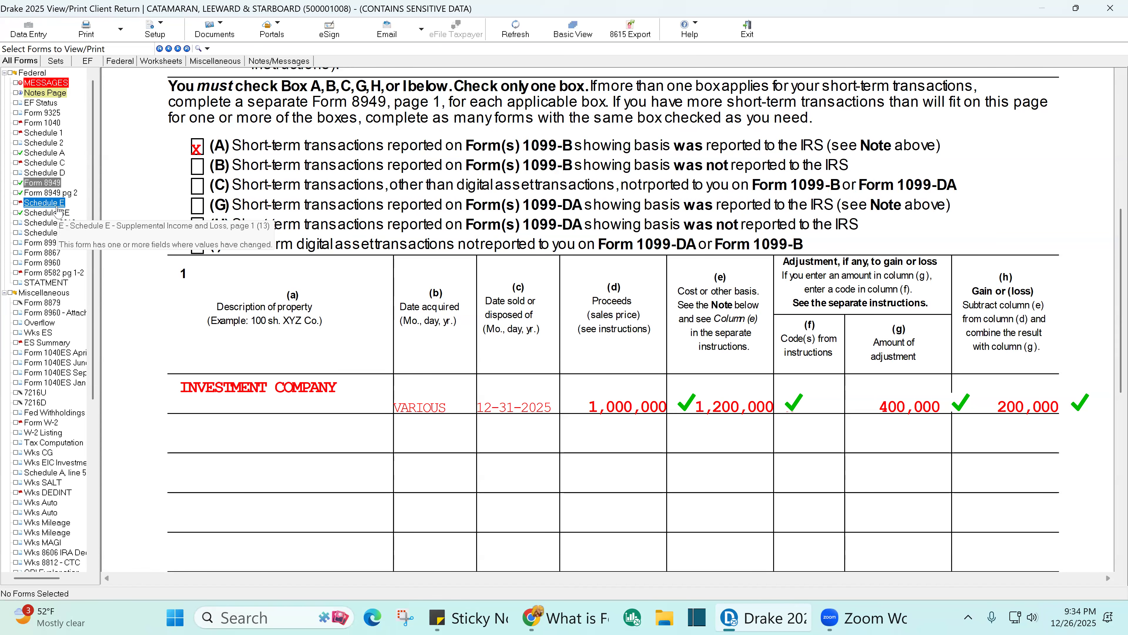
- On Schedule E, tick the property address, advertising 580, auto/travel 875, cleaning 800 and insurance 2,450 as reviewed
left_click(48, 203)
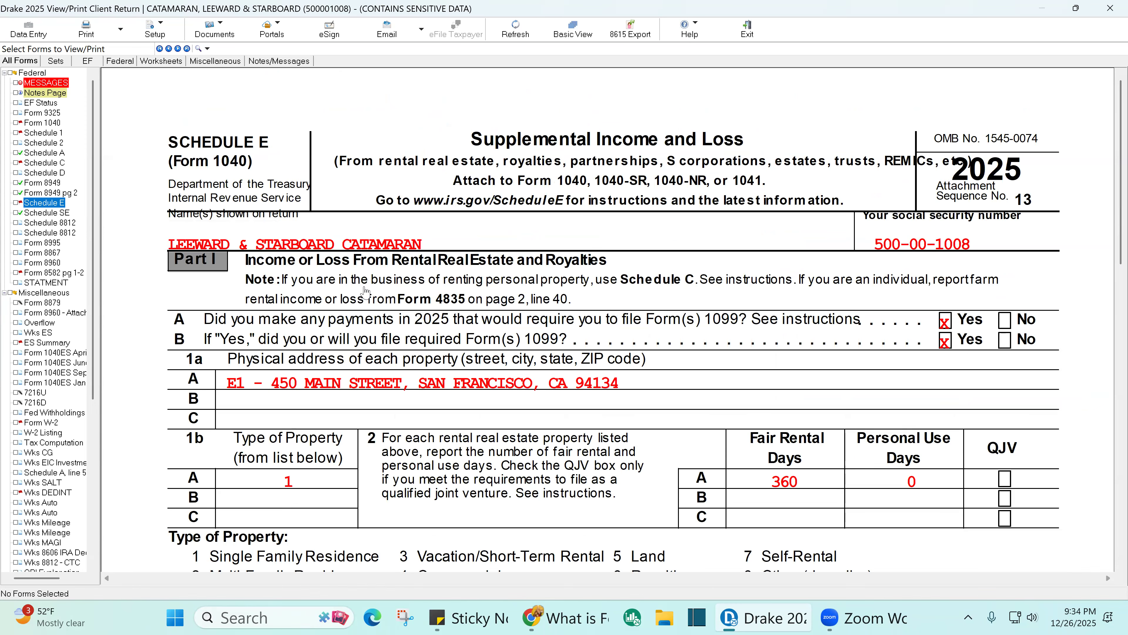
scroll(365, 294, "down", 1)
scroll(365, 293, "down", 6)
scroll(382, 235, "up", 4)
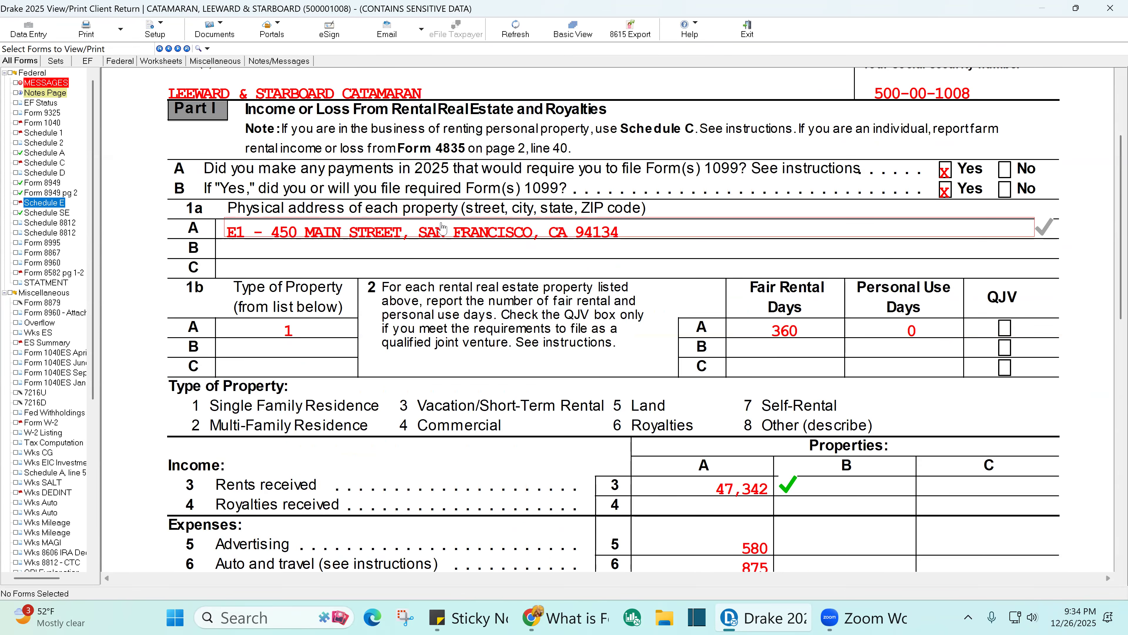
left_click(444, 238)
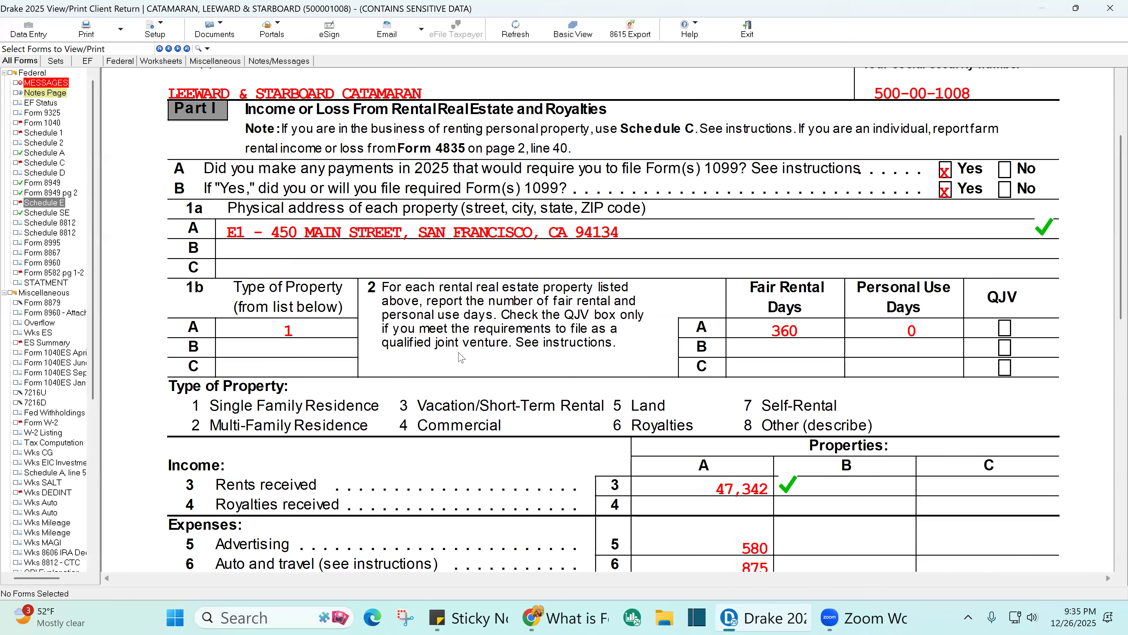
scroll(618, 442, "down", 4)
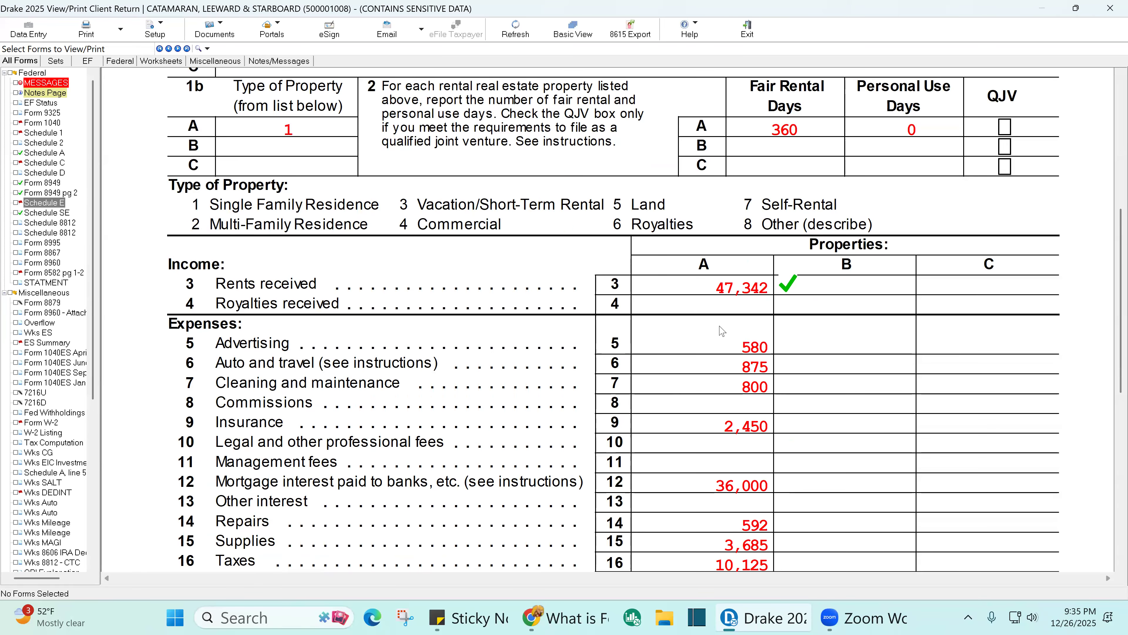
left_click(771, 348)
left_click(772, 370)
left_click(769, 389)
left_click(765, 433)
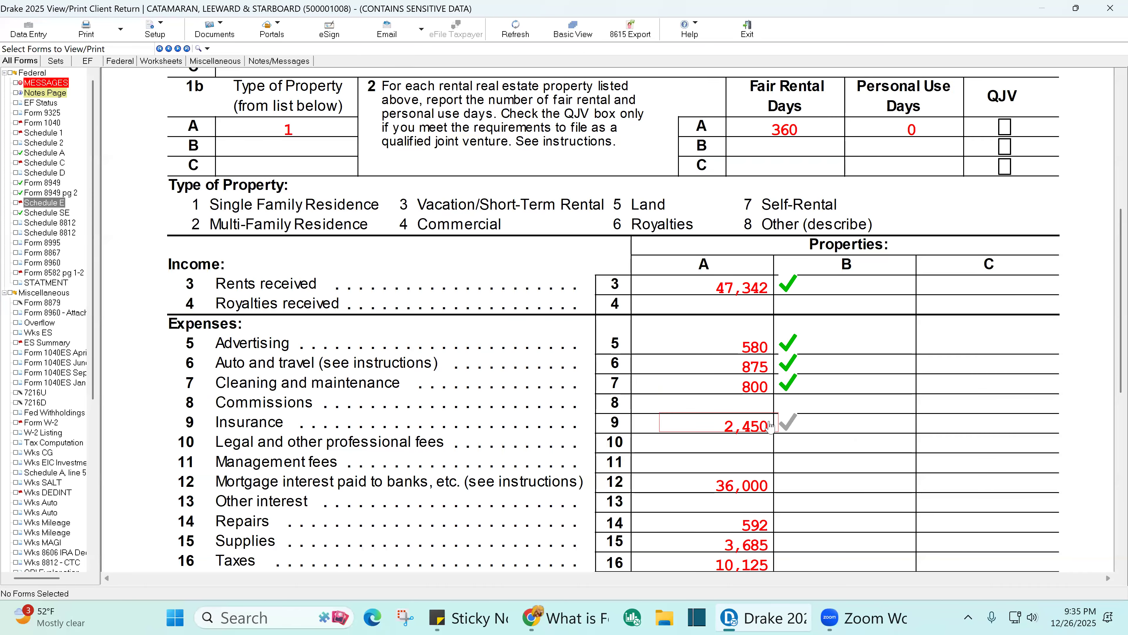
- Tick mortgage interest 36,000, repairs 592, supplies 3,685 and taxes 10,125 as reviewed
scroll(765, 436, "down", 2)
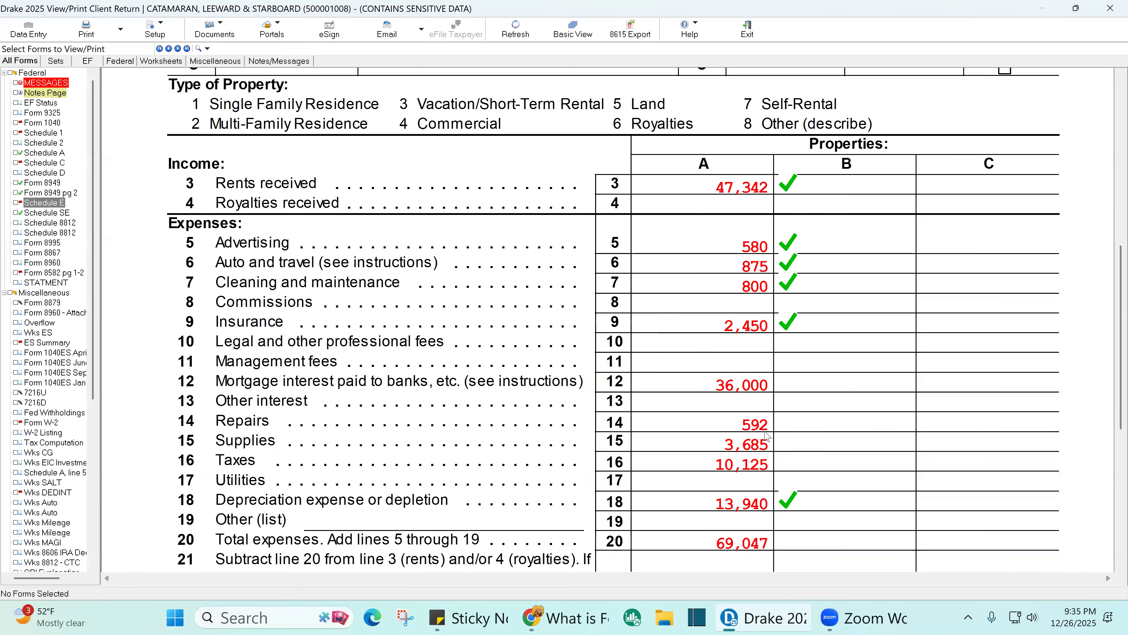
left_click(757, 384)
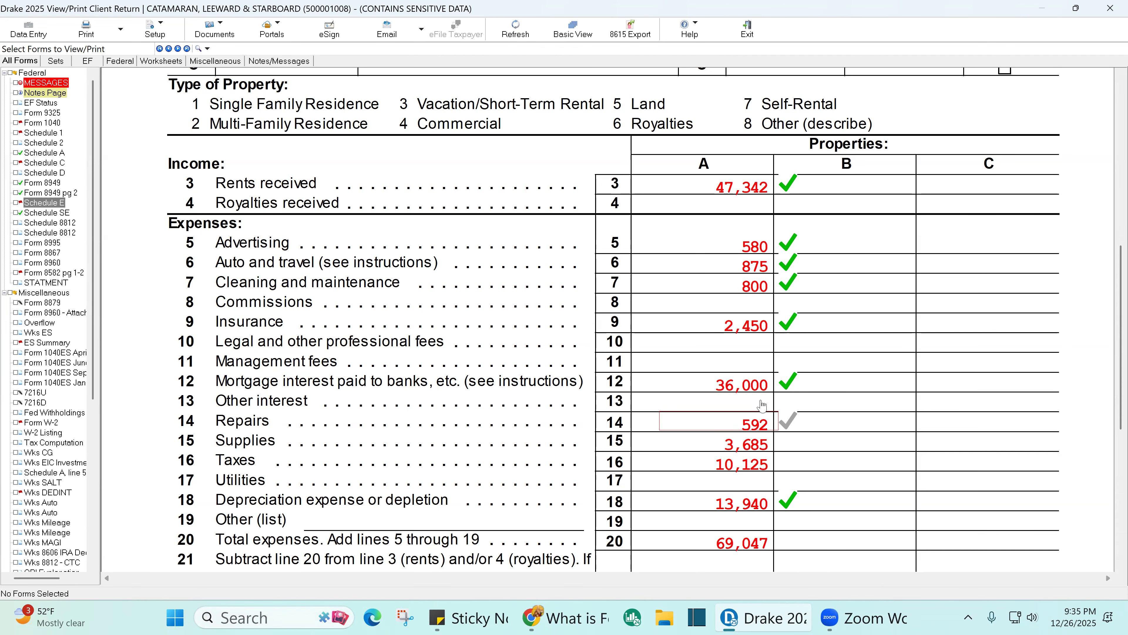
left_click(776, 385)
left_click(776, 385)
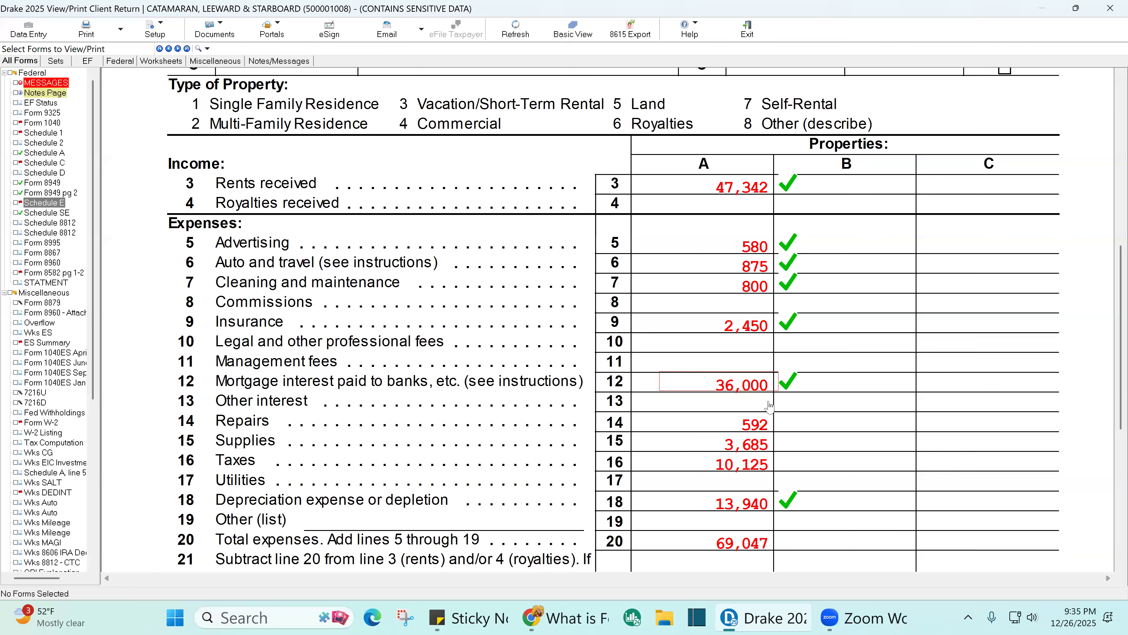
left_click(774, 432)
left_click(772, 449)
left_click(771, 467)
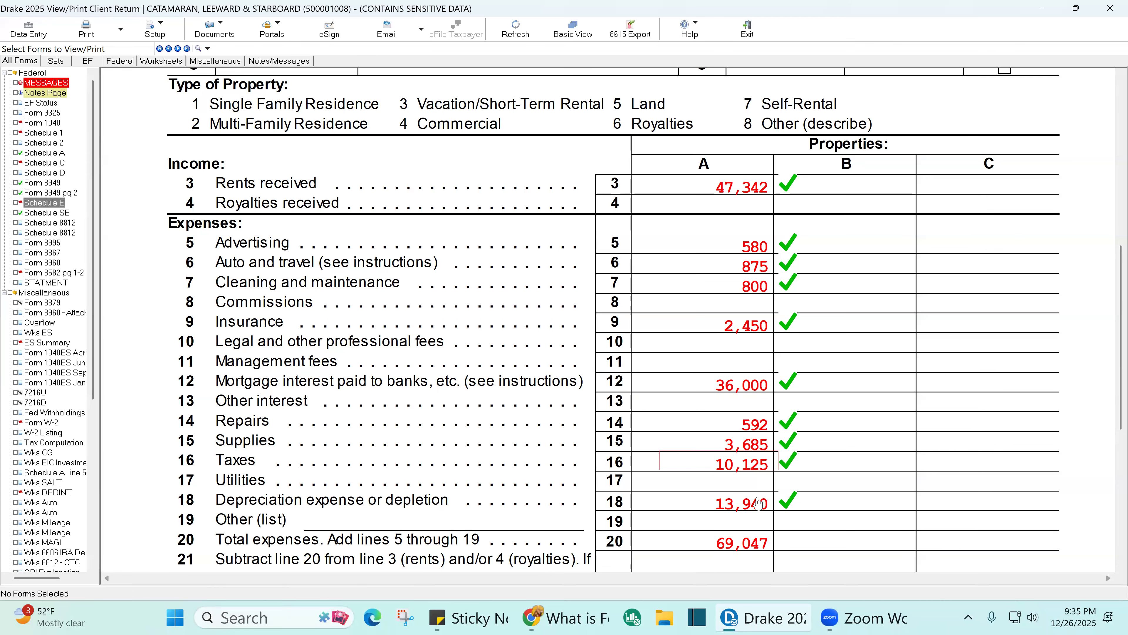
- Tick line 20 total expenses and line 26 total as reviewed, then bring up Form 8582
scroll(758, 500, "down", 2)
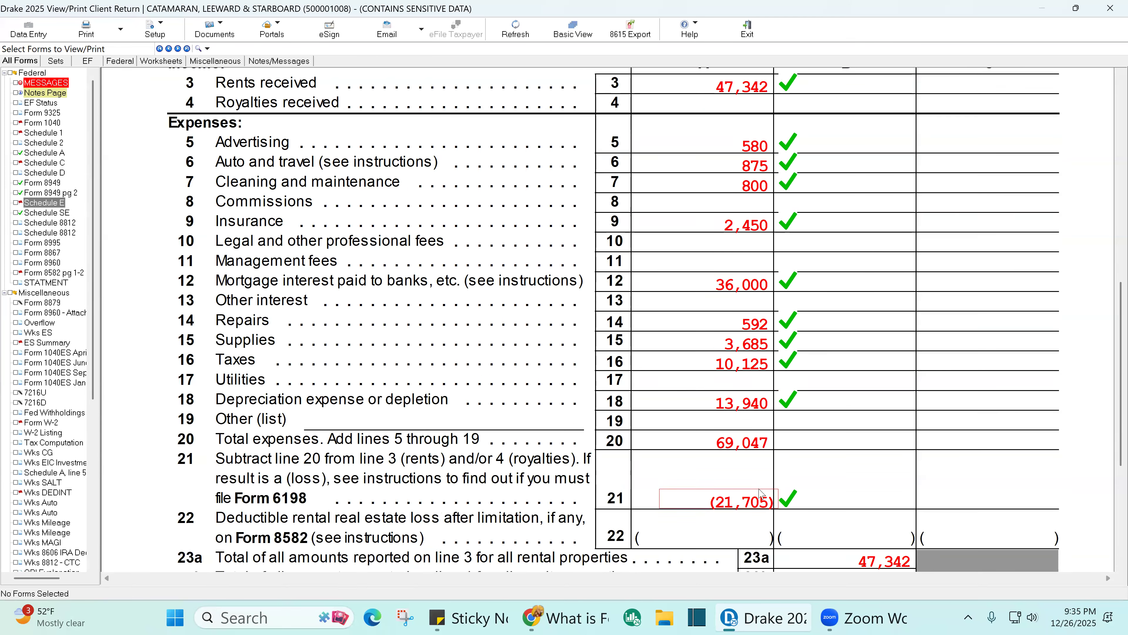
left_click(772, 445)
scroll(768, 466, "down", 2)
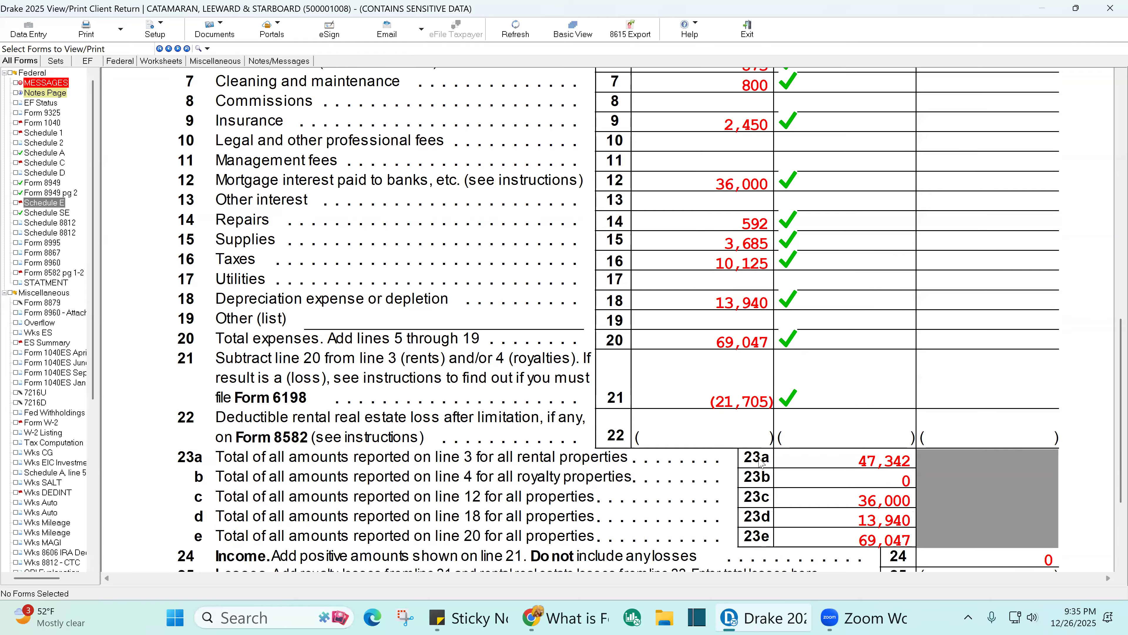
scroll(739, 403, "down", 3)
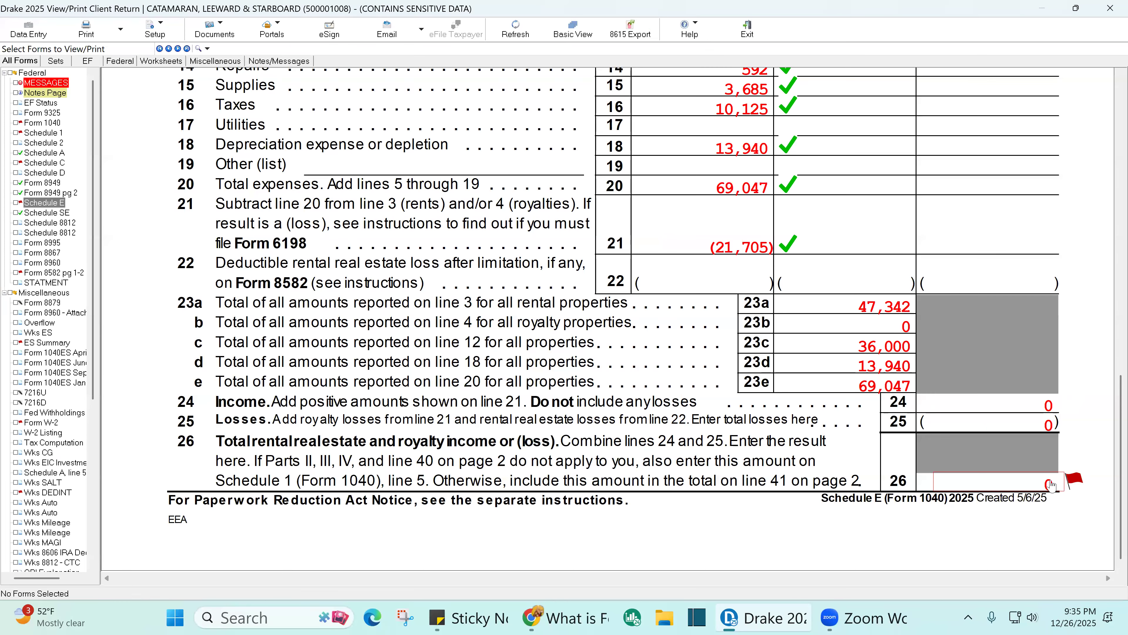
left_click(1073, 481)
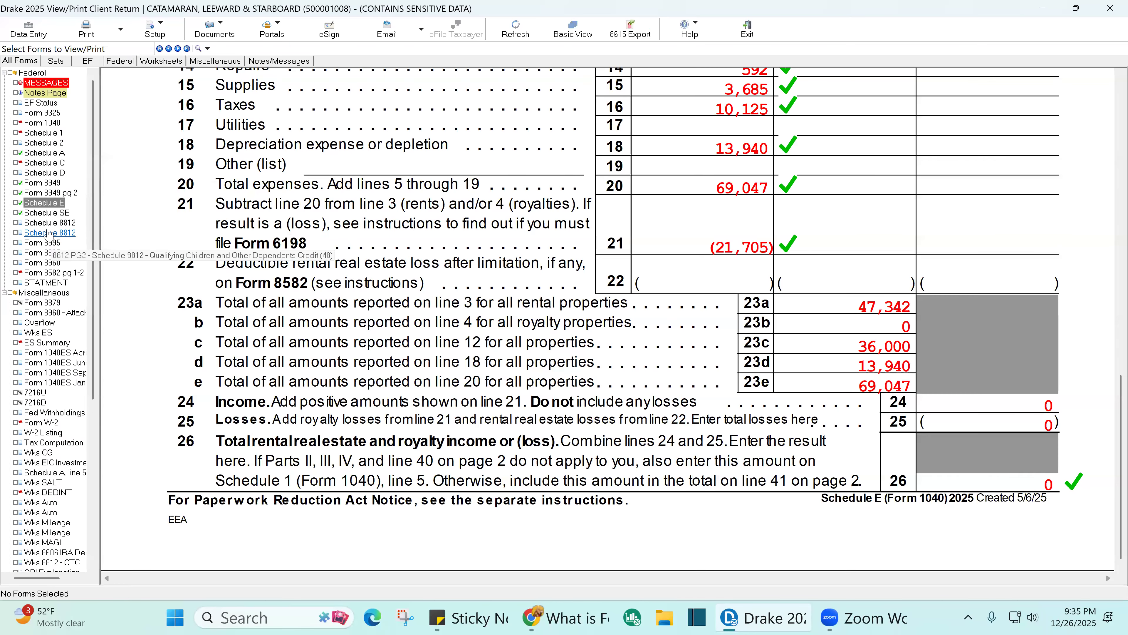
left_click(50, 273)
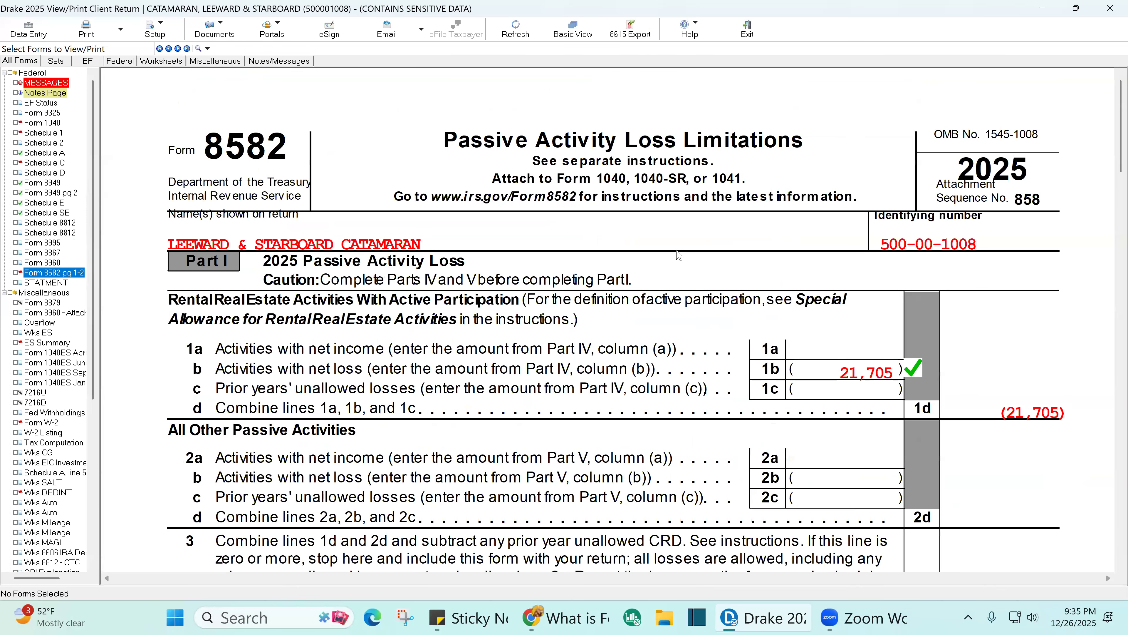
- Tick Form 8582 line 6 modified adjusted gross income as reviewed, then bring up Schedule 1
scroll(680, 256, "down", 7)
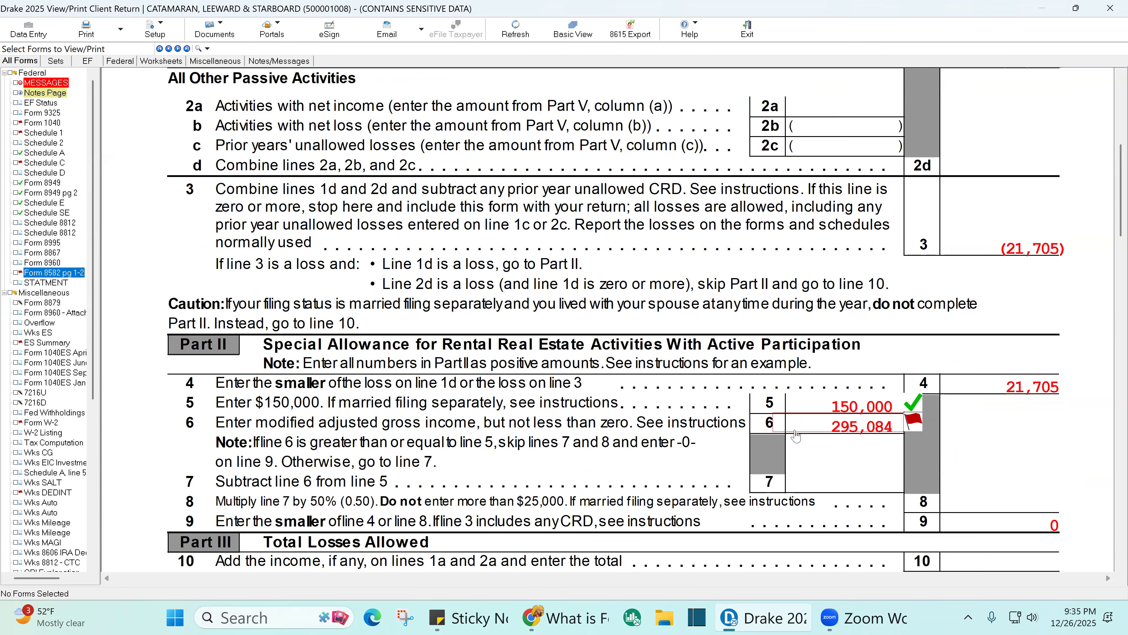
left_click(913, 424)
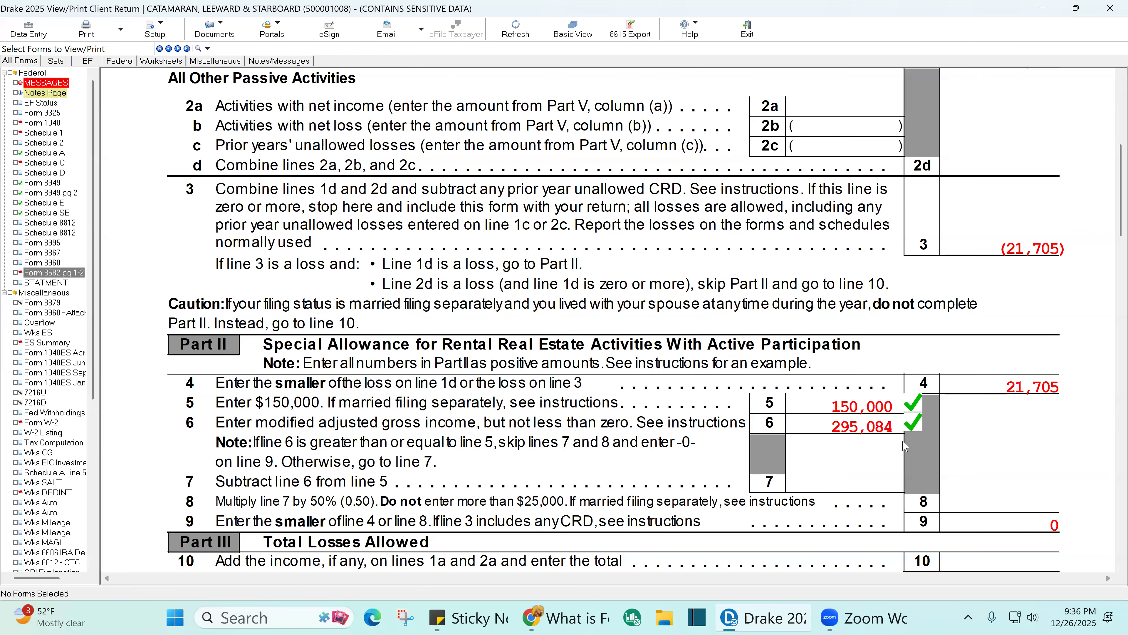
scroll(905, 448, "down", 6)
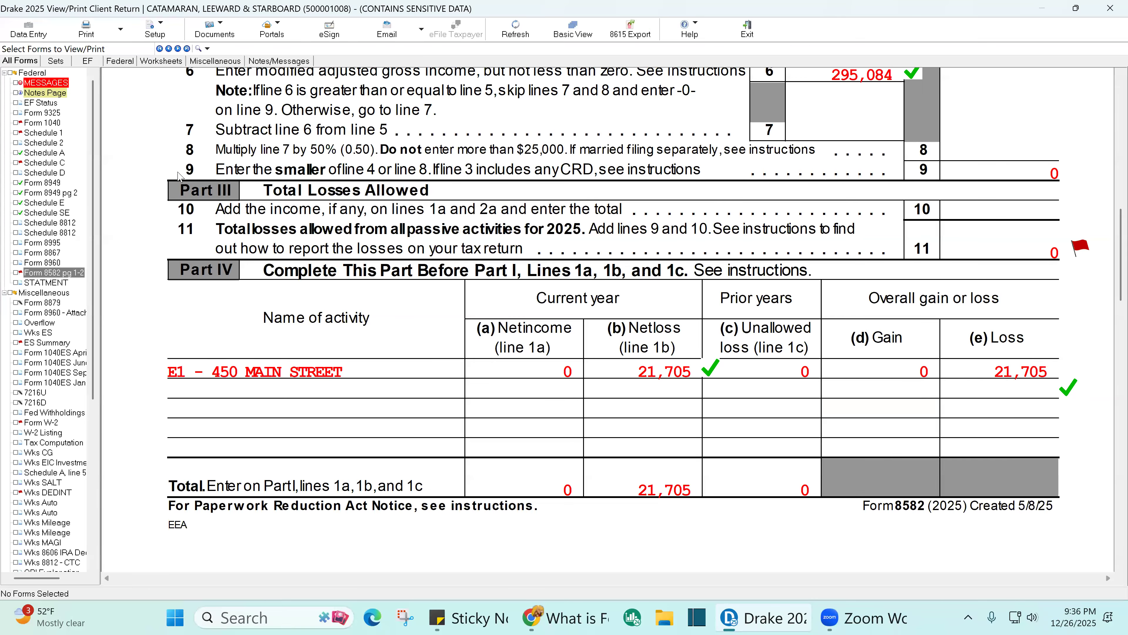
left_click(55, 136)
scroll(702, 329, "down", 4)
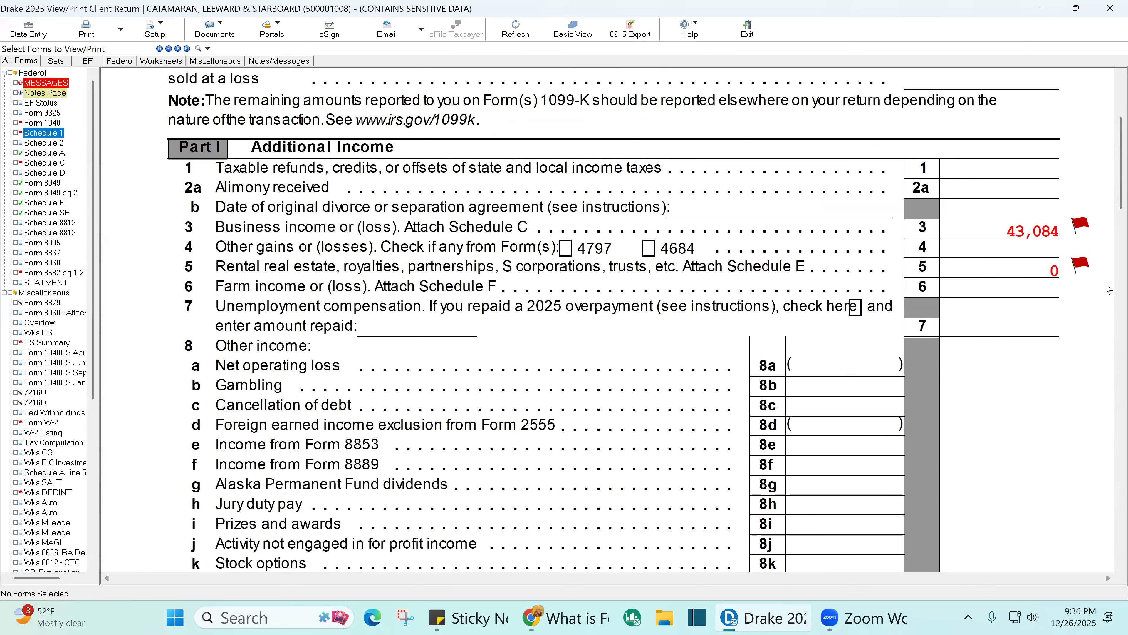
- Tick Schedule 1 line 5 rental income (0) and line 3 business income (43,084) as reviewed
left_click(1078, 269)
left_click(1079, 268)
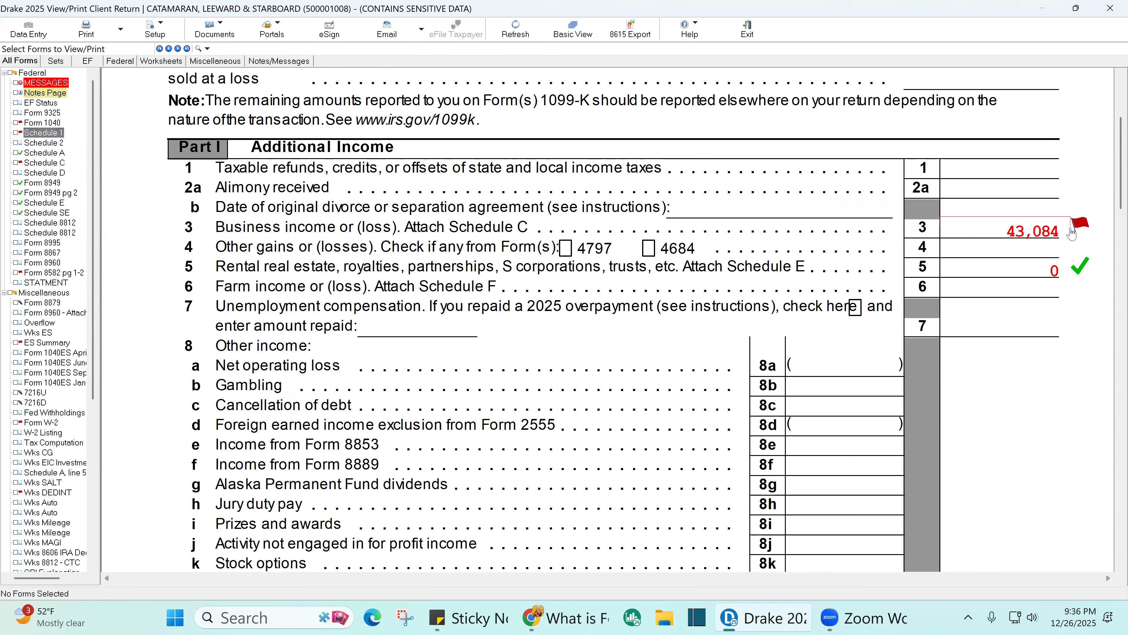
left_click(1075, 226)
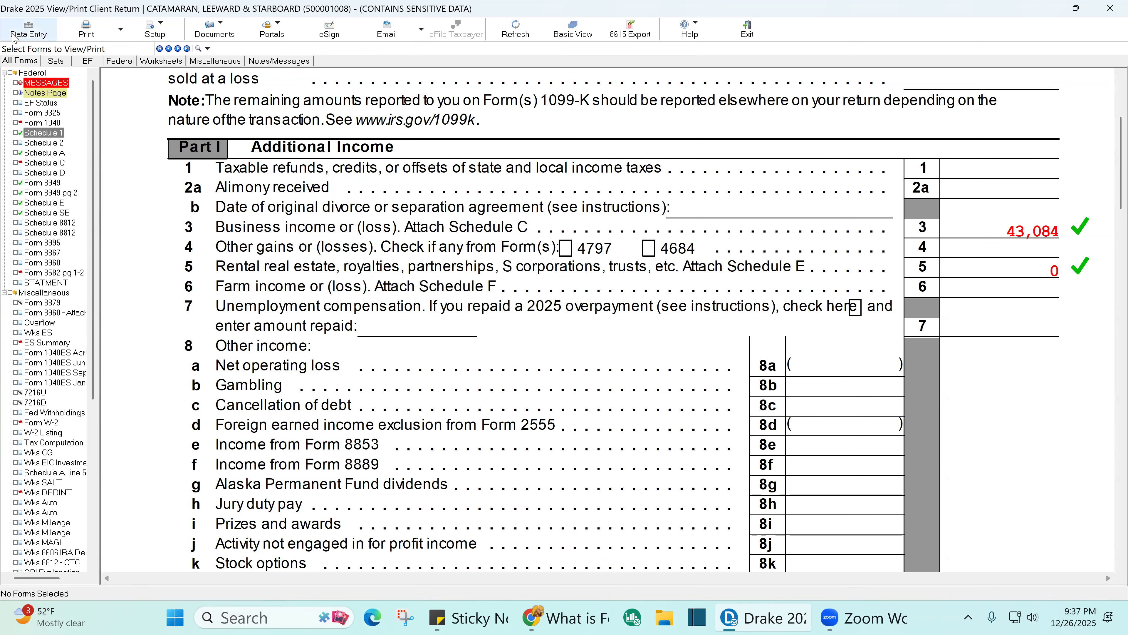
- Return from the printed forms to data entry and show the Adjustments screens (SE, 8829, IRA)
left_click(47, 35)
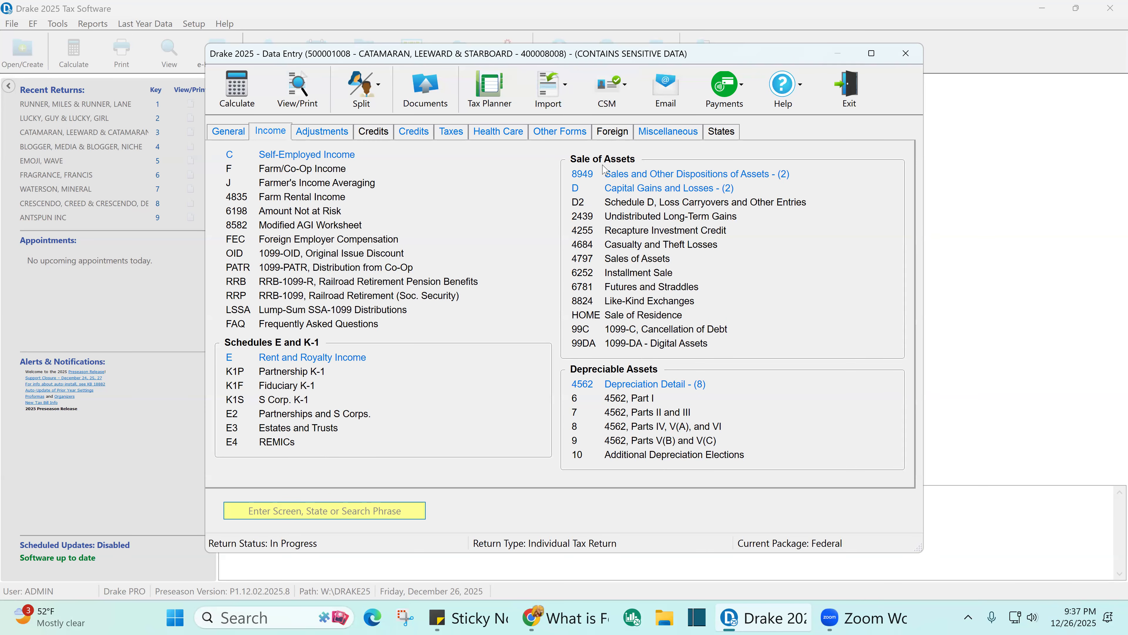
left_click(331, 133)
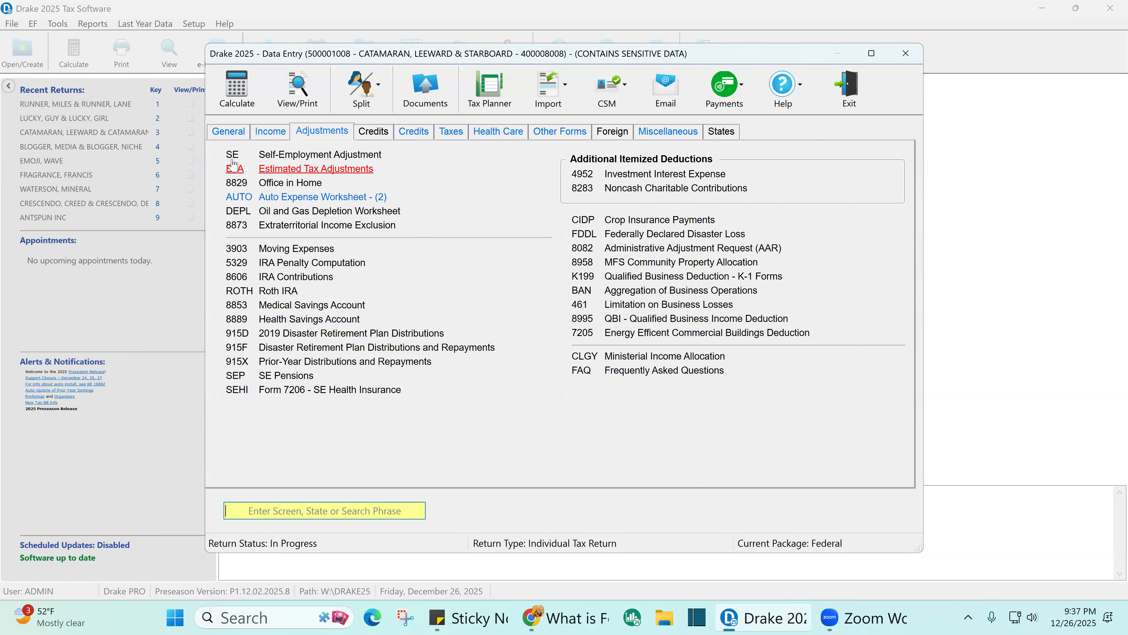
- Move from the General to the Income screens and open the 4562 depreciation detail for all eight assets
left_click(220, 134)
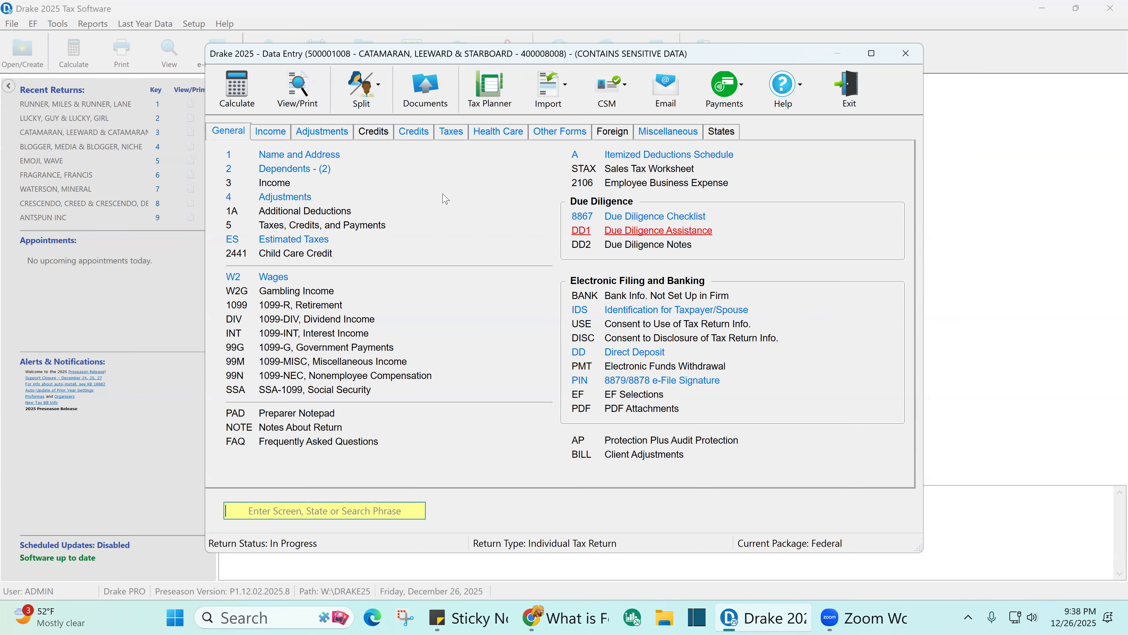
left_click(270, 131)
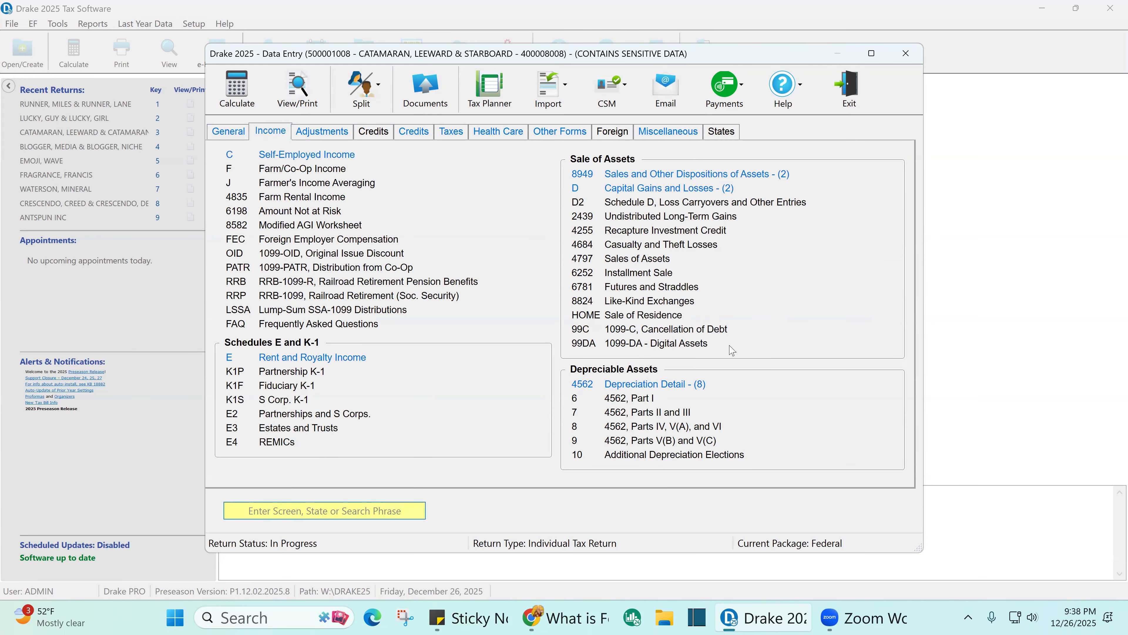
left_click(684, 389)
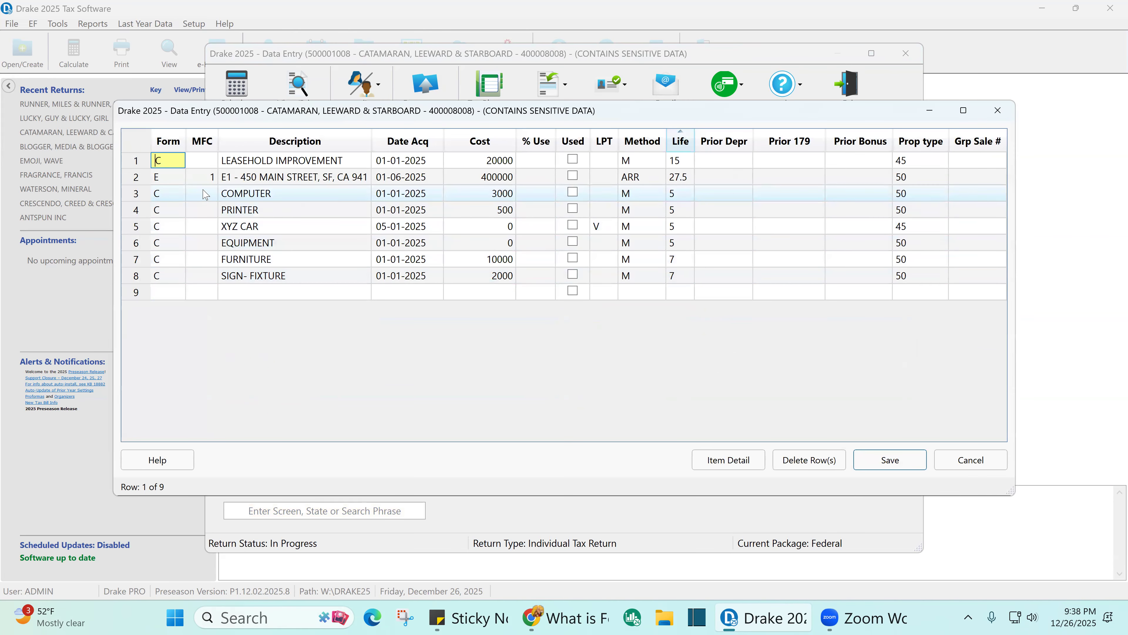
- Sort the assets by Form and open the full 4562 detail for the E - 450 Main Street rental
left_click(249, 182)
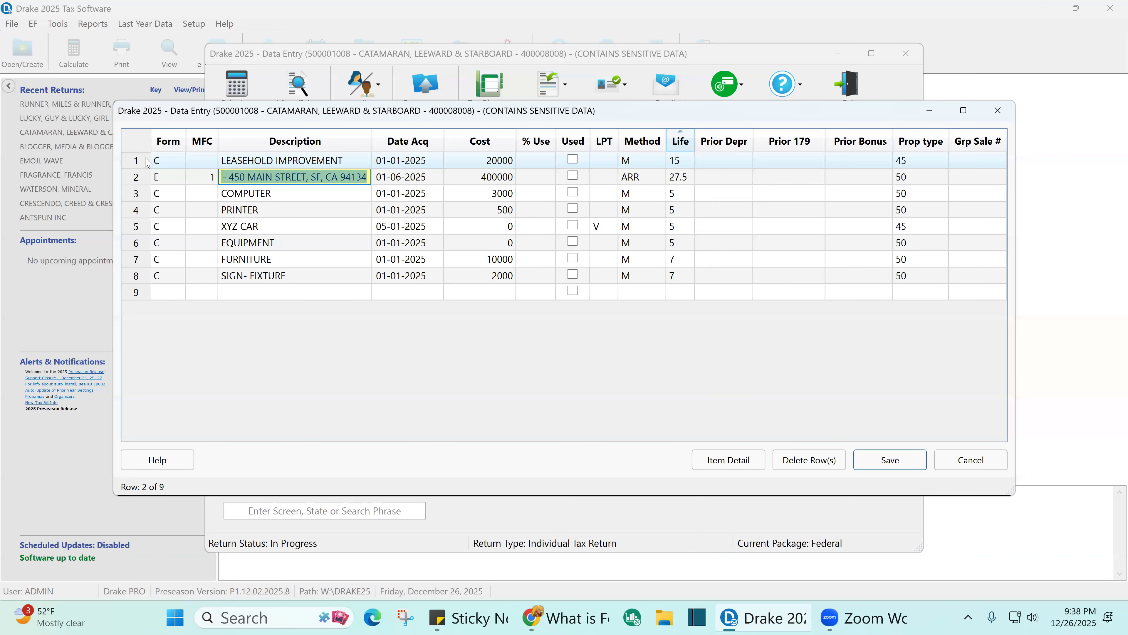
left_click(167, 146)
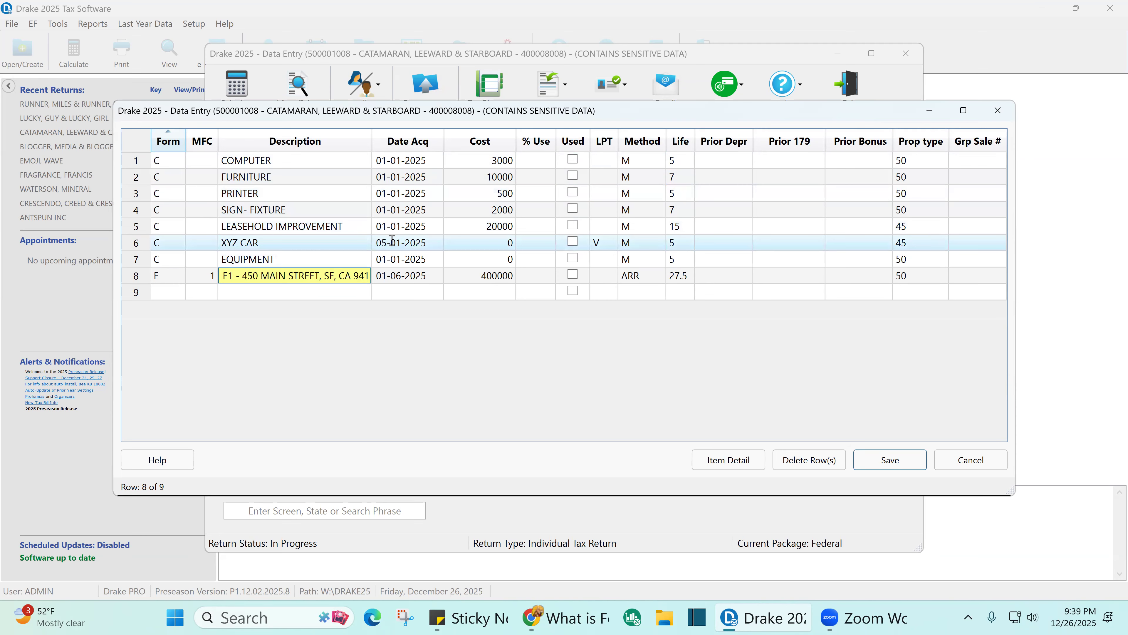
double_click(296, 279)
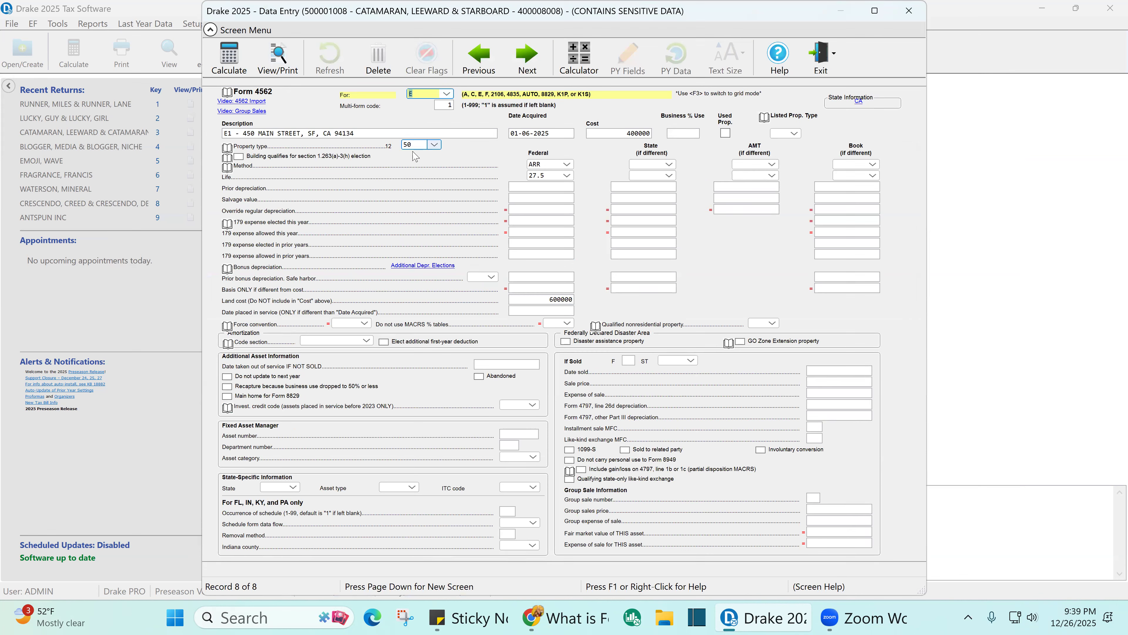
left_click(447, 94)
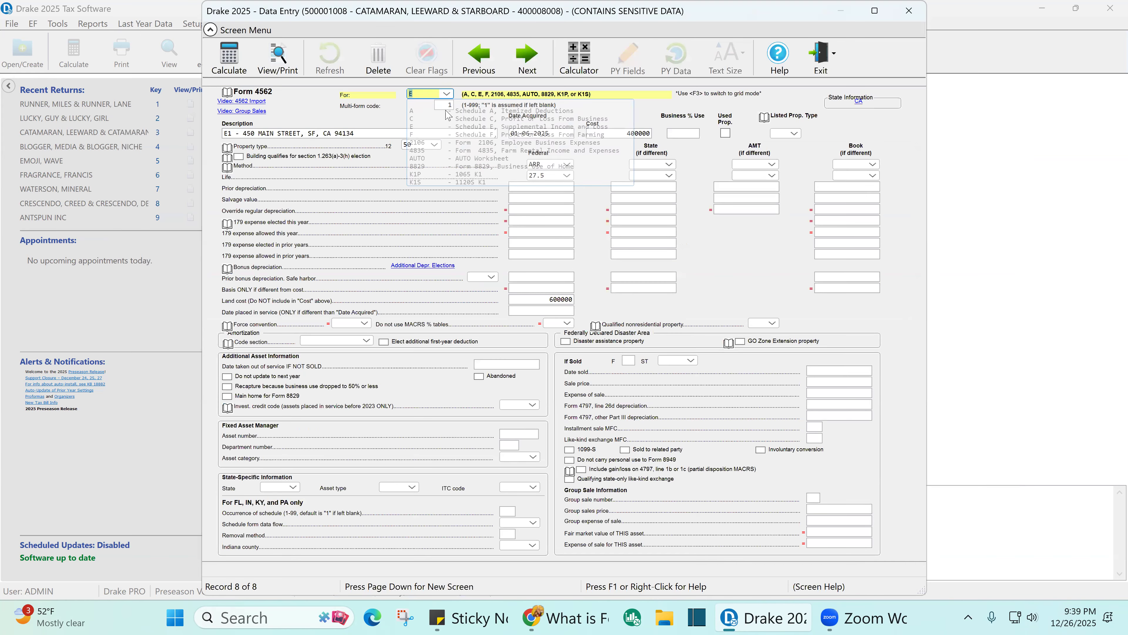
key("Tab")
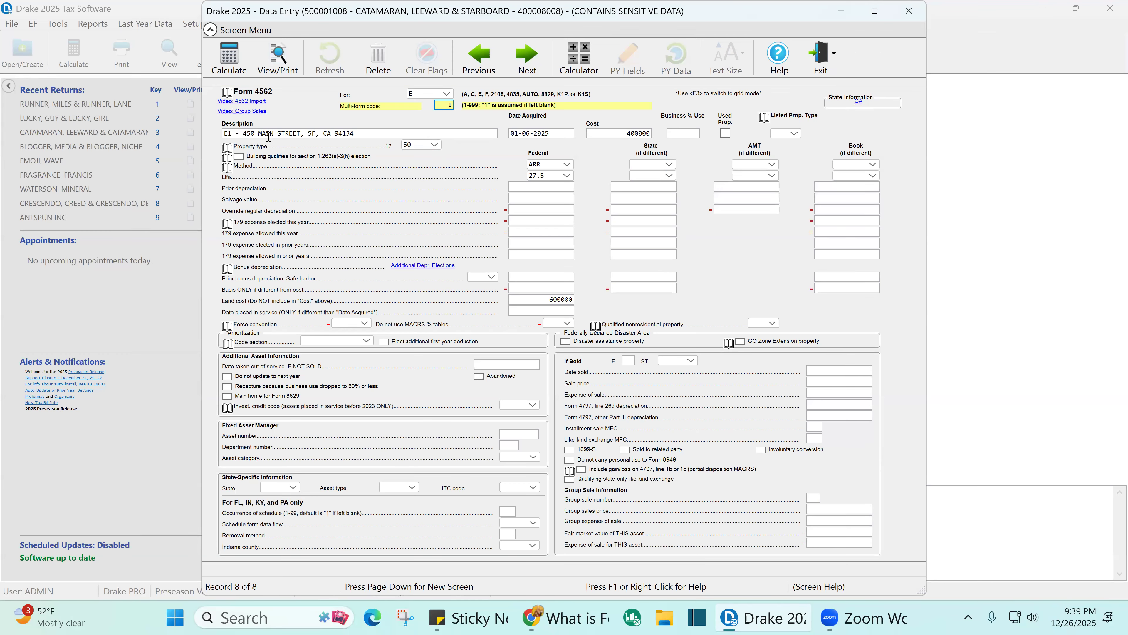
left_click(229, 133)
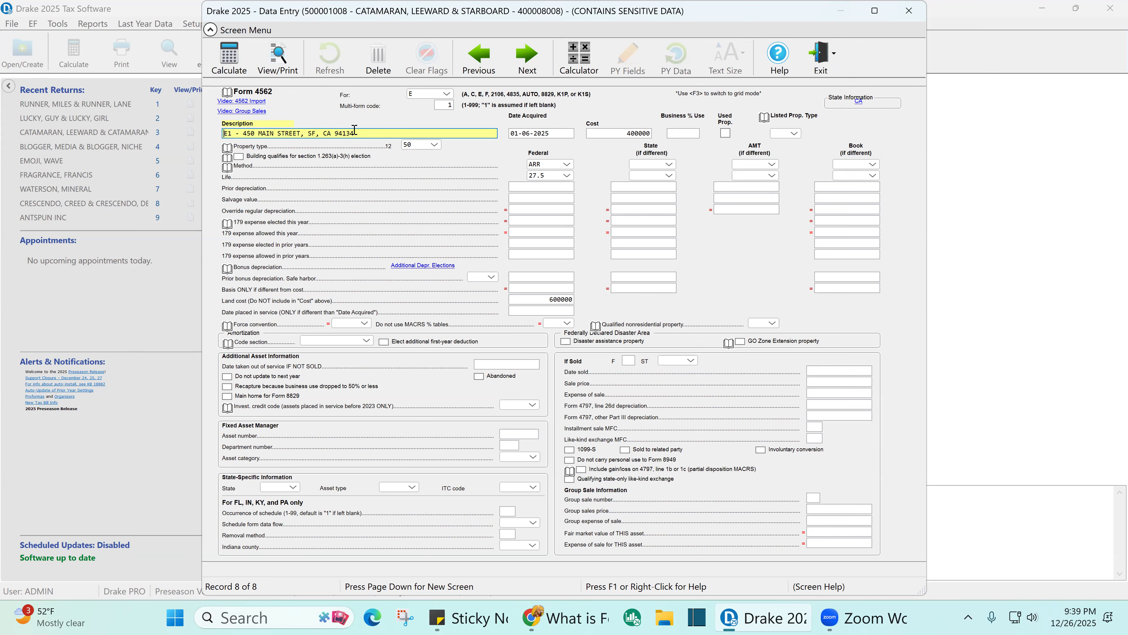
left_click_drag(357, 132, 203, 147)
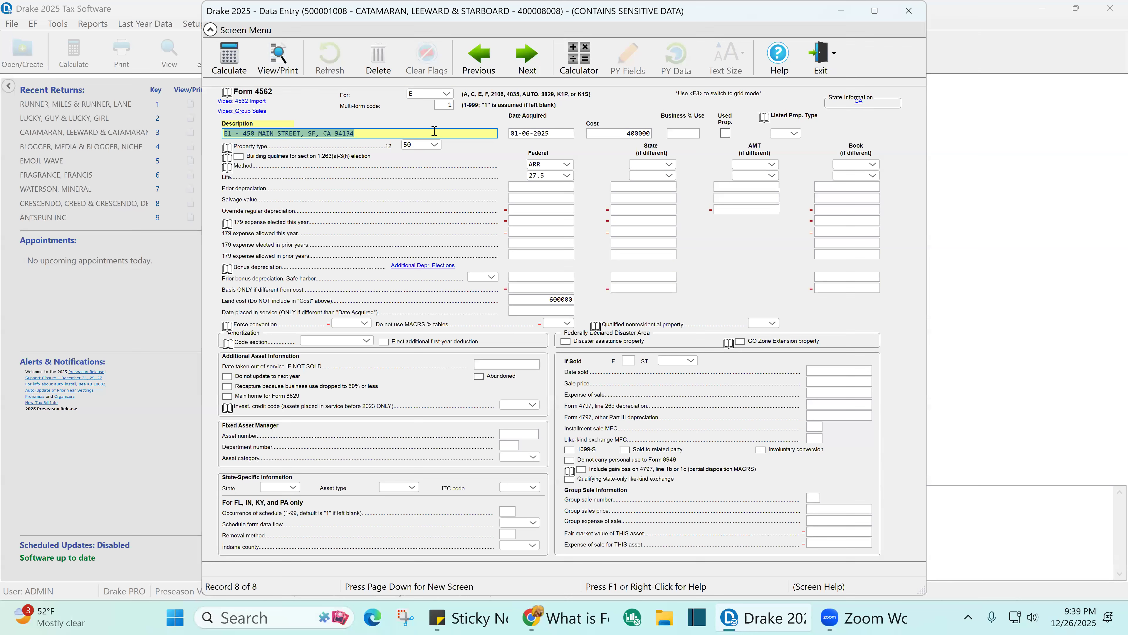
left_click(551, 134)
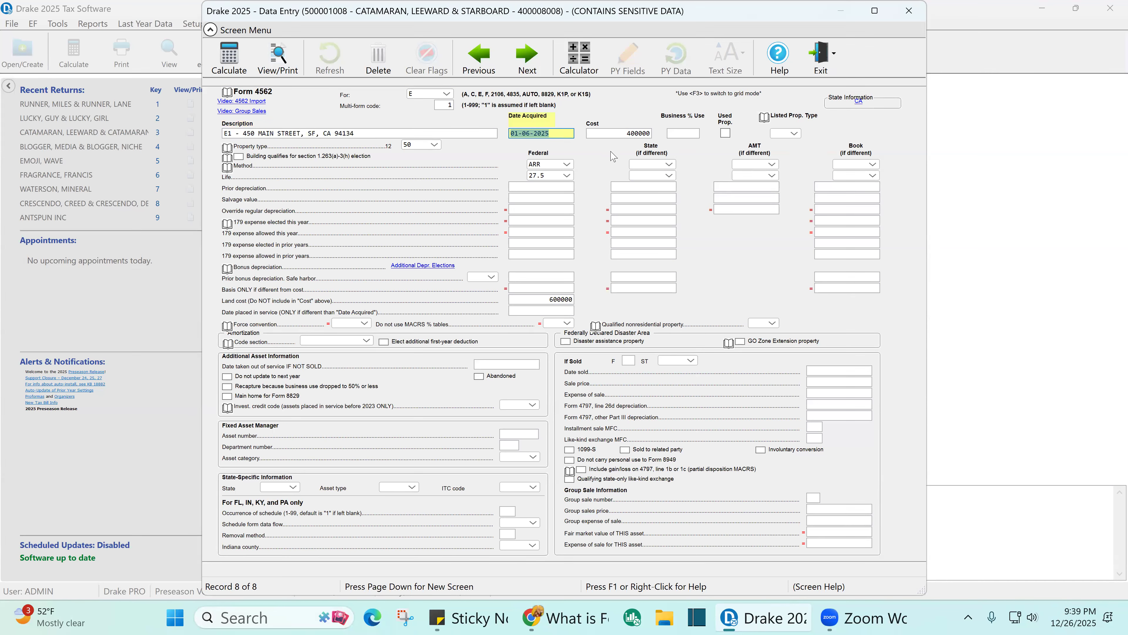
left_click(564, 299)
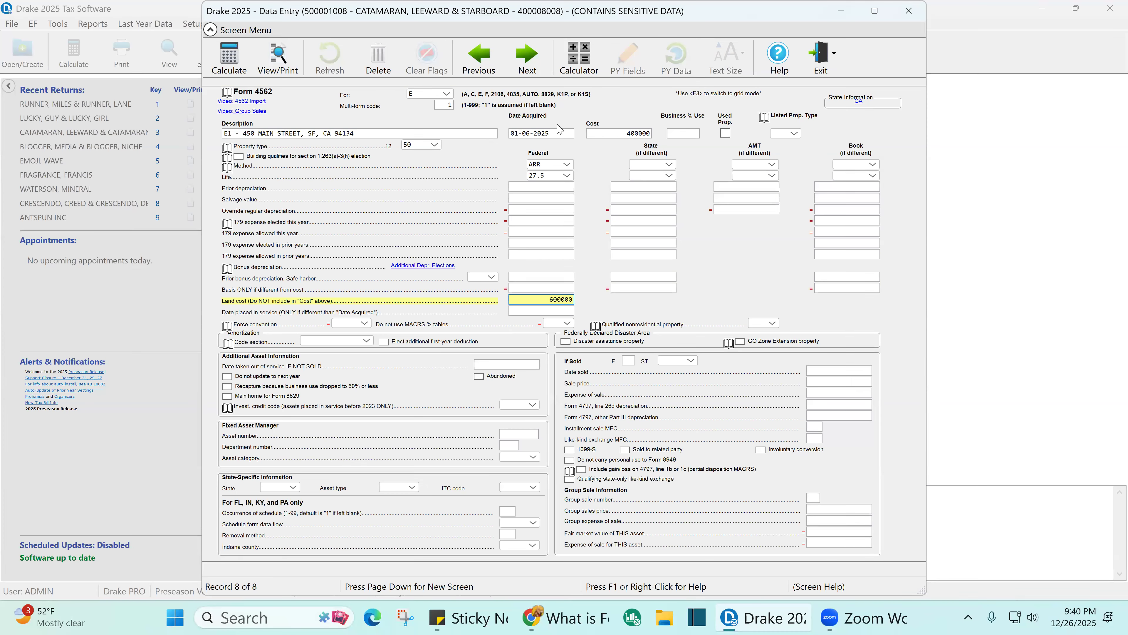
- Keep the rental as 50 - Section 1250 property, check the 400000 cost and land cost, then close
left_click(437, 145)
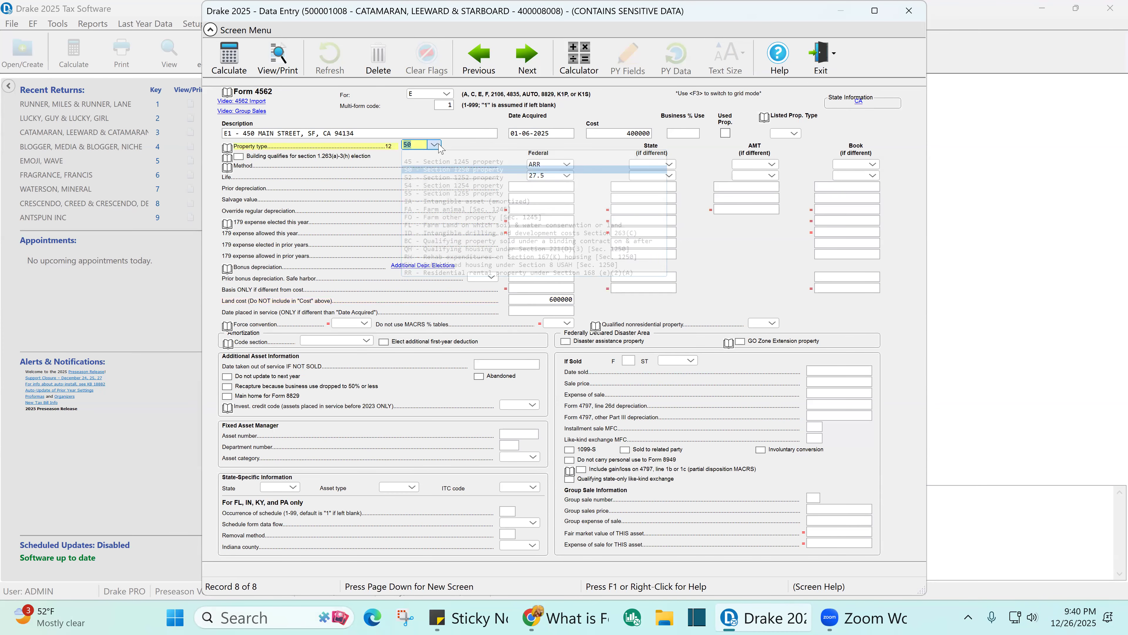
left_click(443, 170)
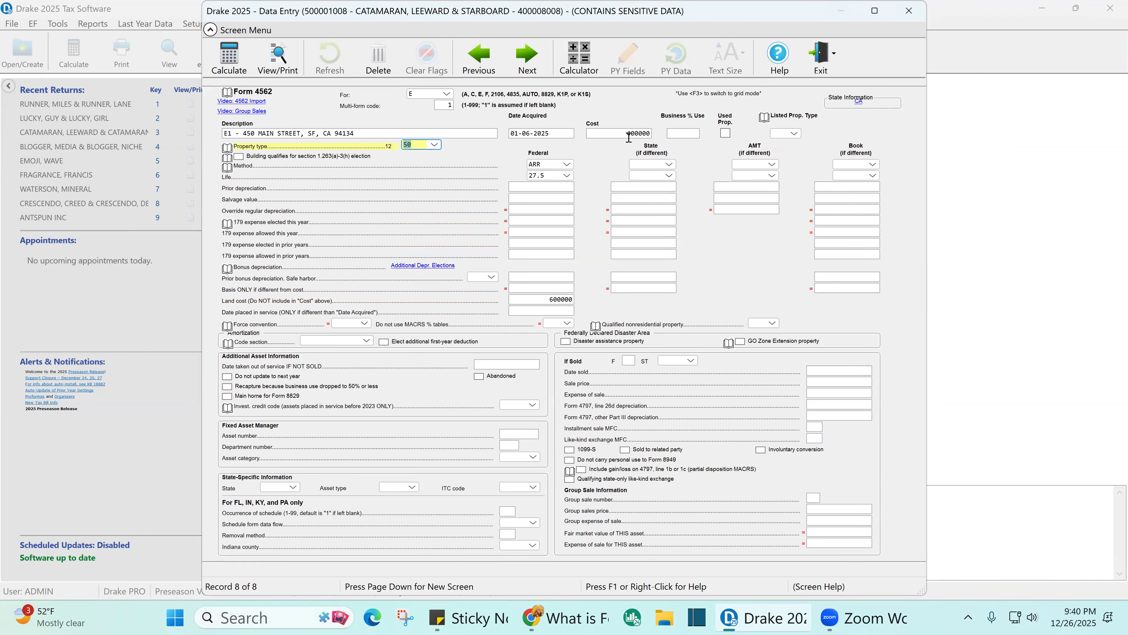
left_click(618, 133)
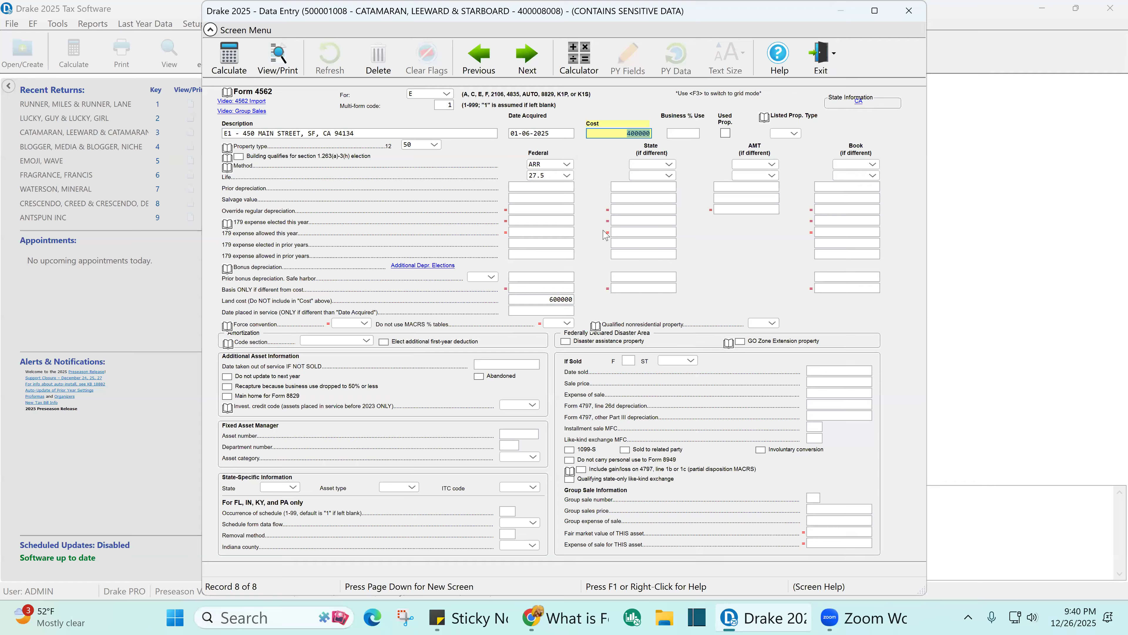
left_click(544, 299)
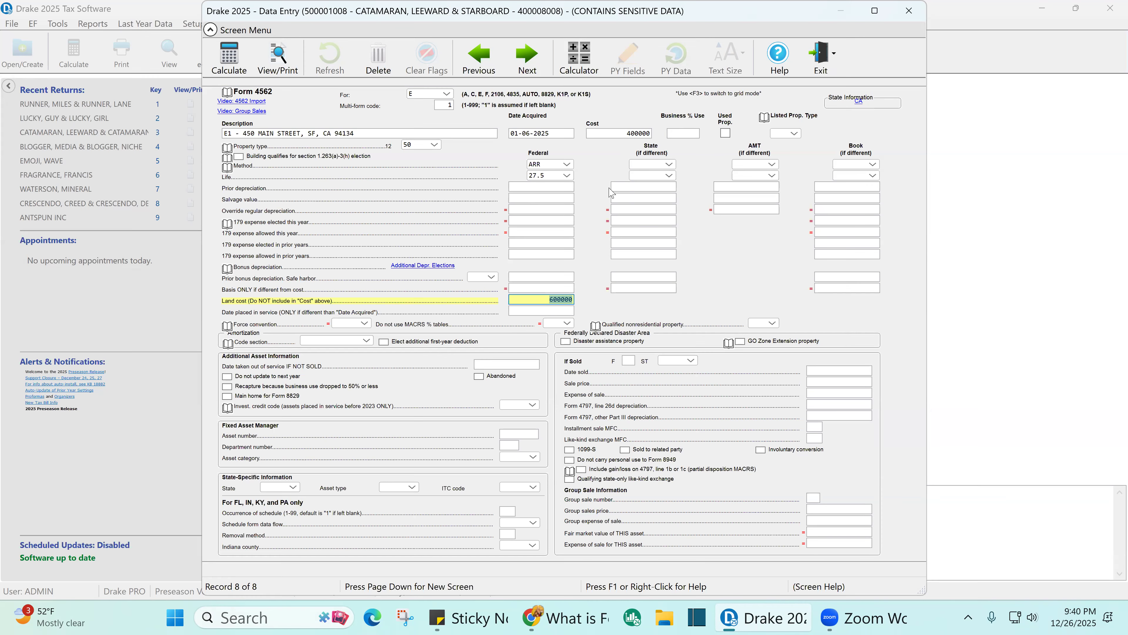
left_click(639, 137)
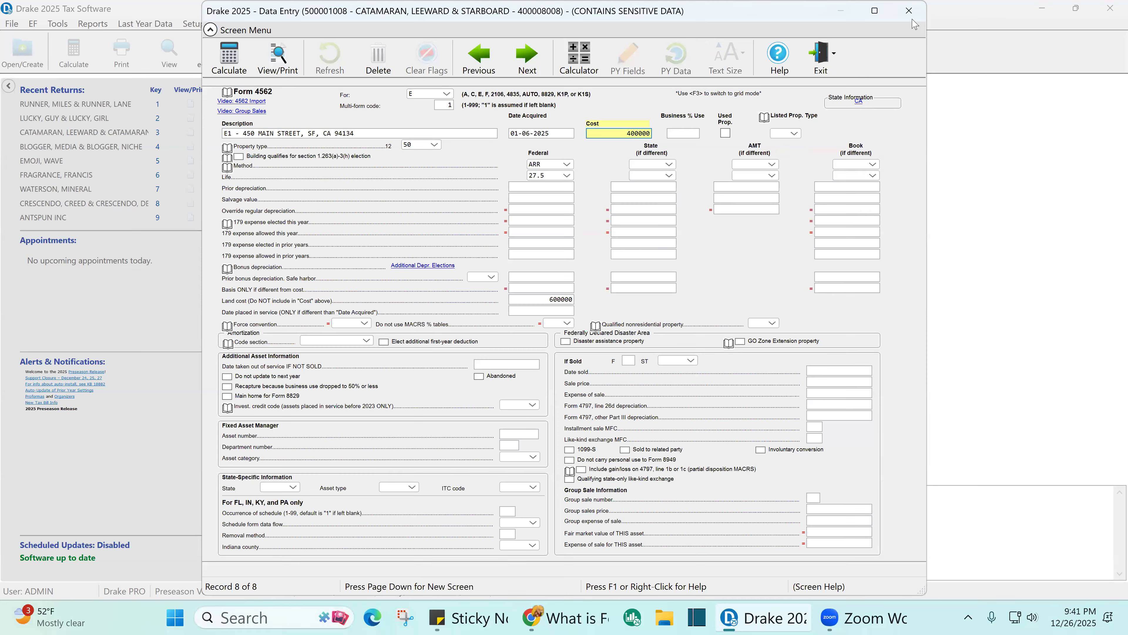
left_click(909, 10)
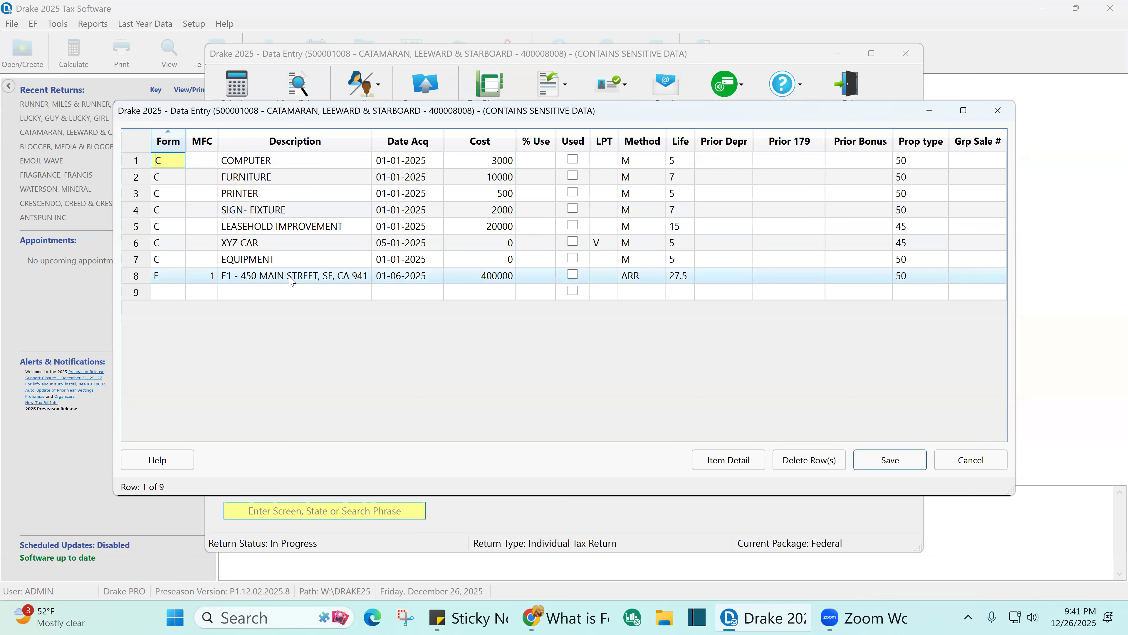
- Leave the eight-asset 4562 grid unchanged and close it to return to the Income menu
left_click(164, 293)
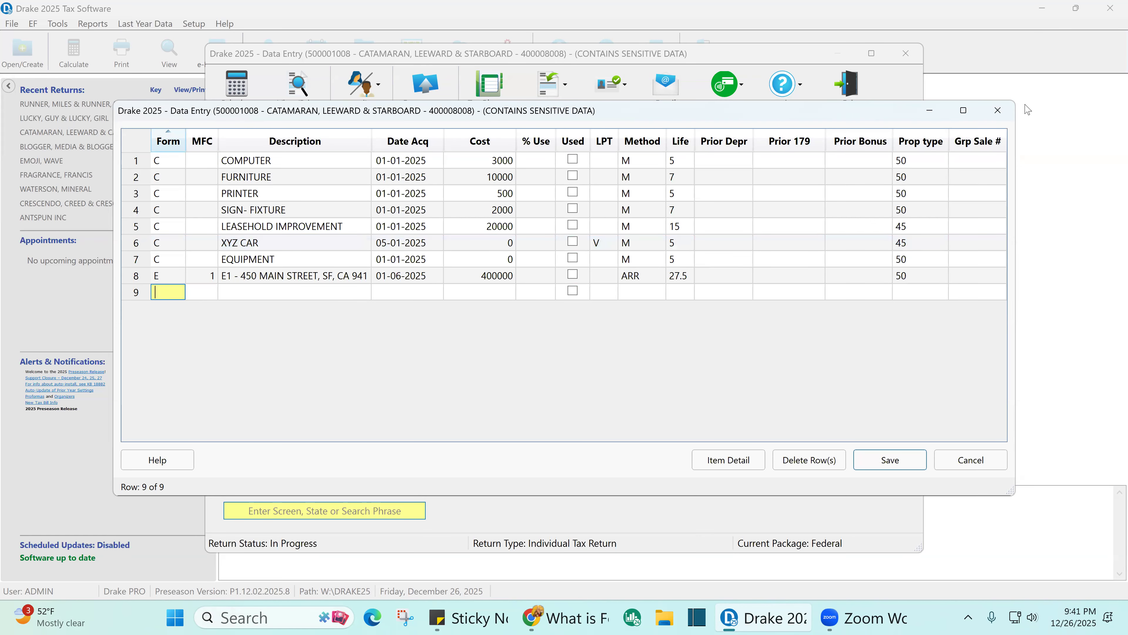
left_click(998, 110)
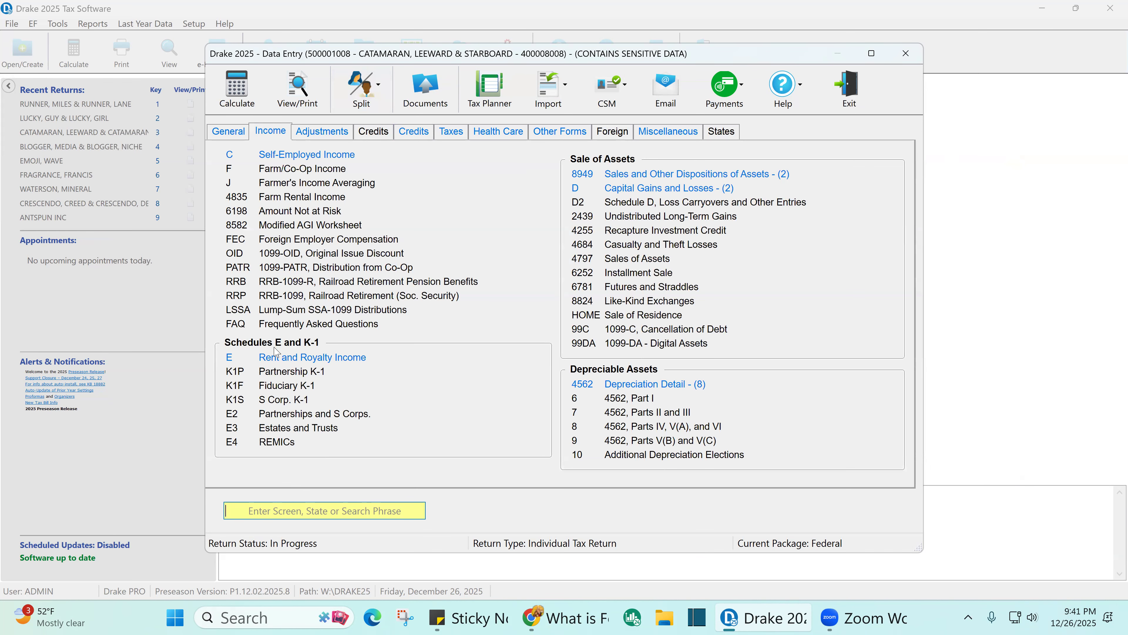
- Open the E Rent and Royalty Income screen for the 450 Main Street San Francisco property
left_click(277, 356)
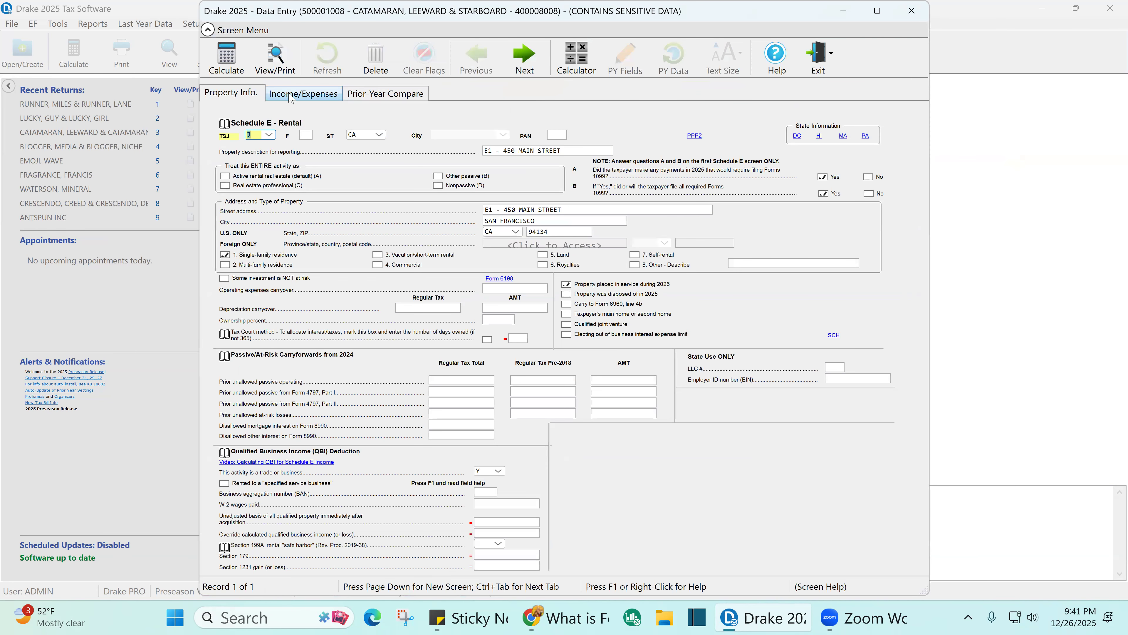
key("Escape")
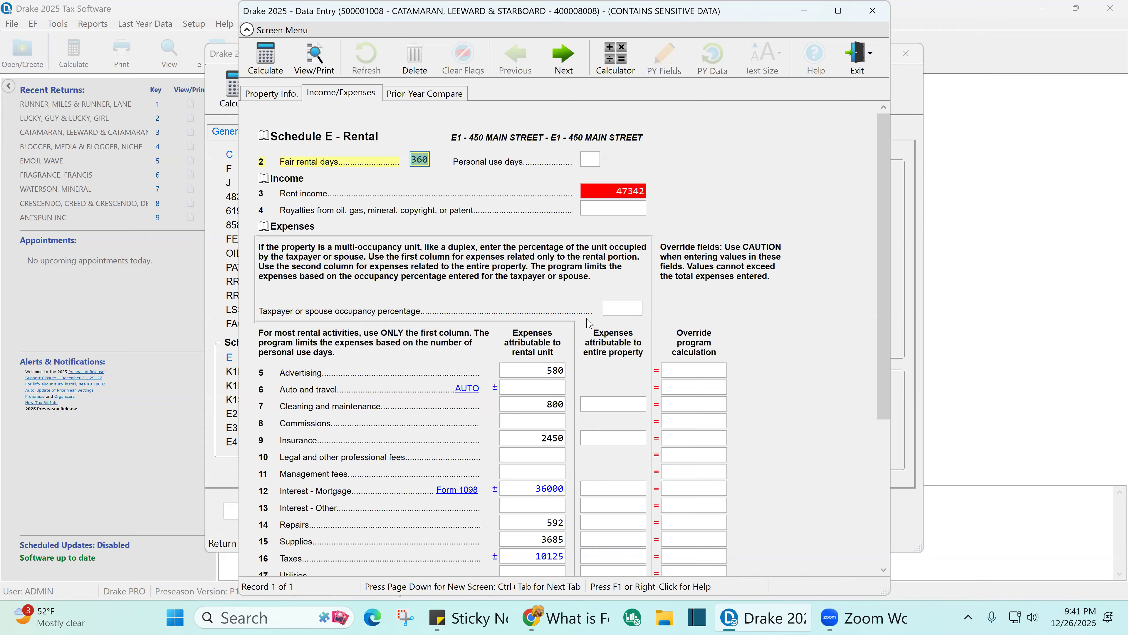
- Check the Repairs 592 and Supplies 3685 amounts, then go back to the Property Info. page
left_click(545, 527)
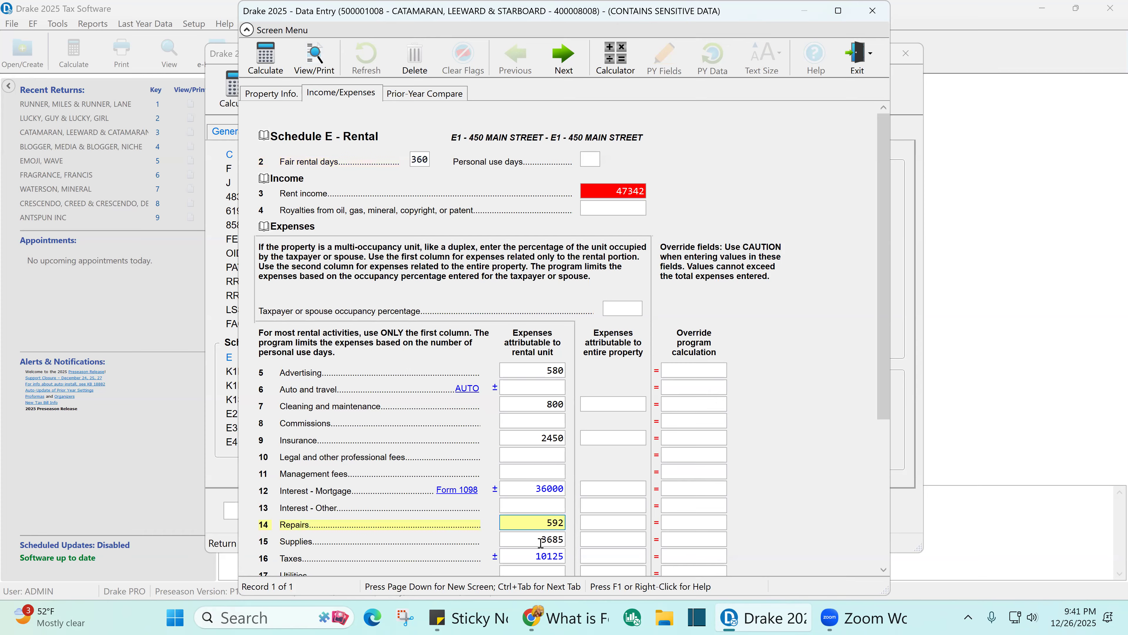
left_click_drag(540, 541, 570, 550)
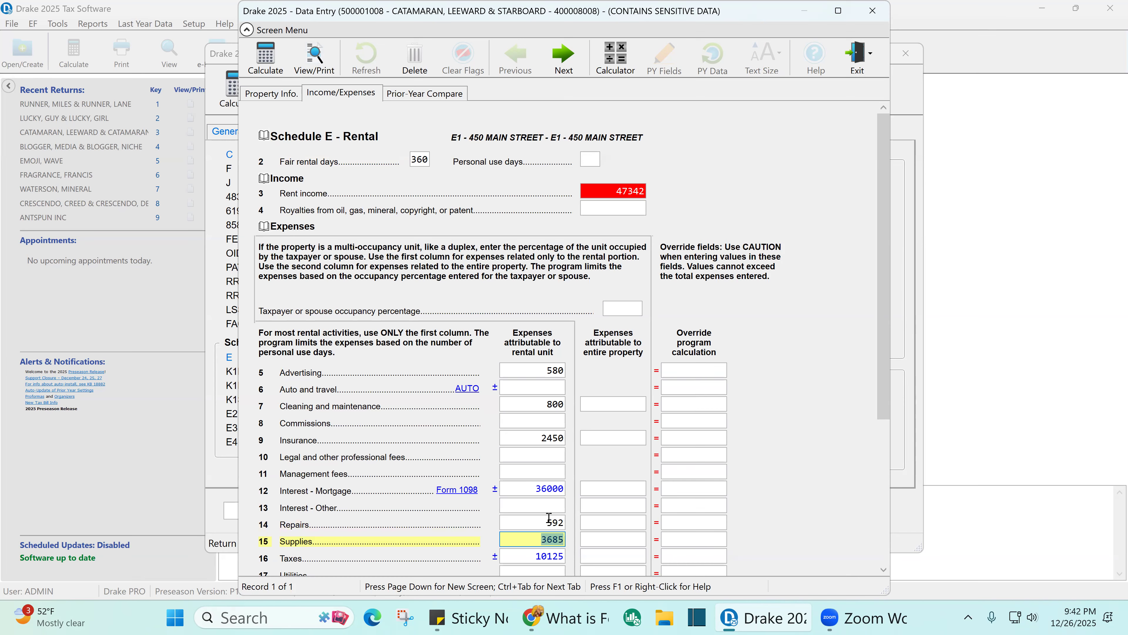
left_click(547, 543)
left_click(552, 521)
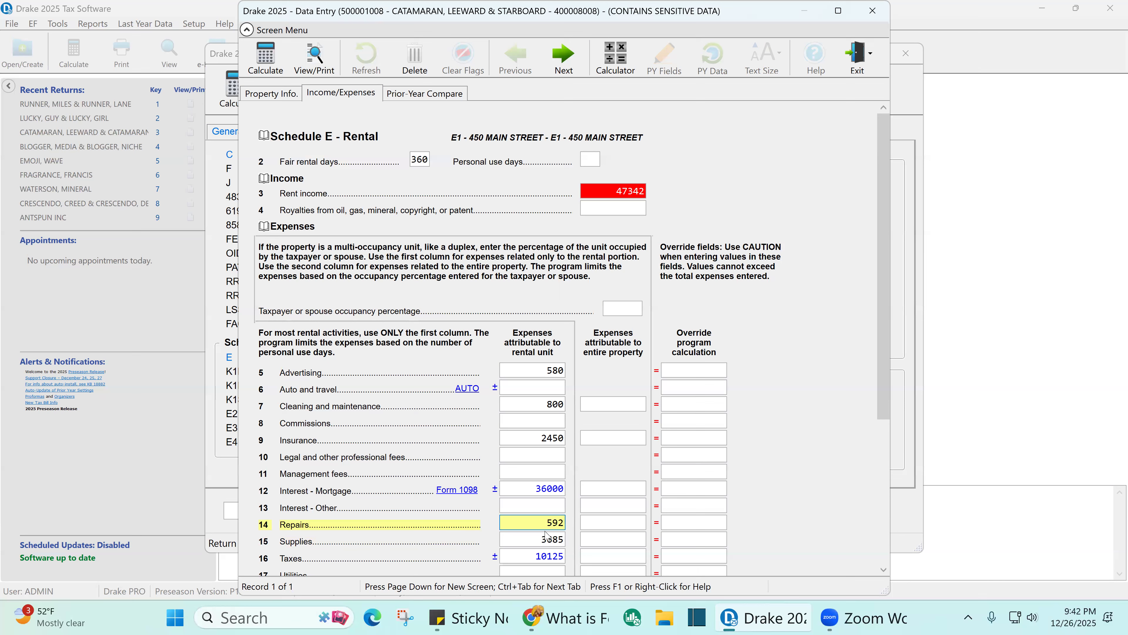
left_click(552, 523)
key("Escape")
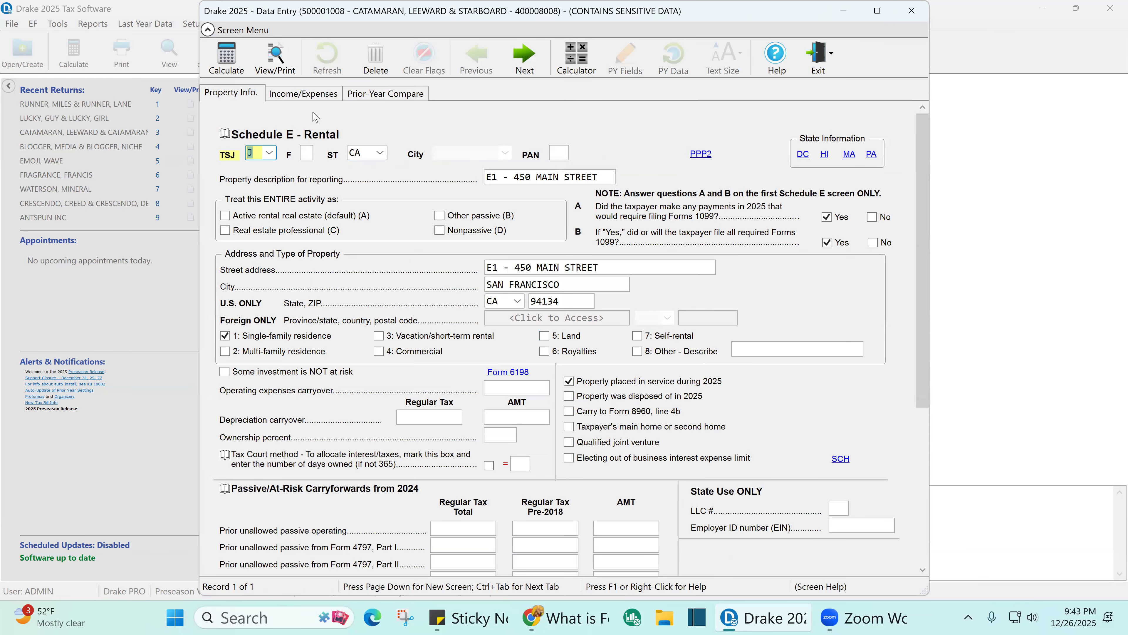
- Answer No to 1099 question A and leave question B unanswered on Property Info
left_click(293, 95)
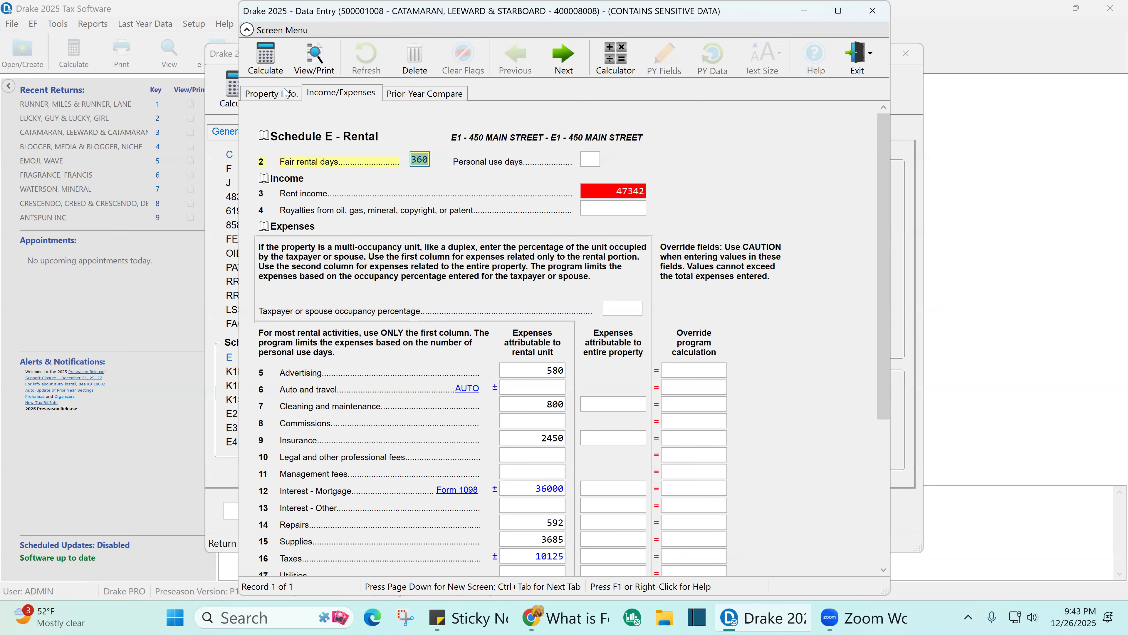
key("Escape")
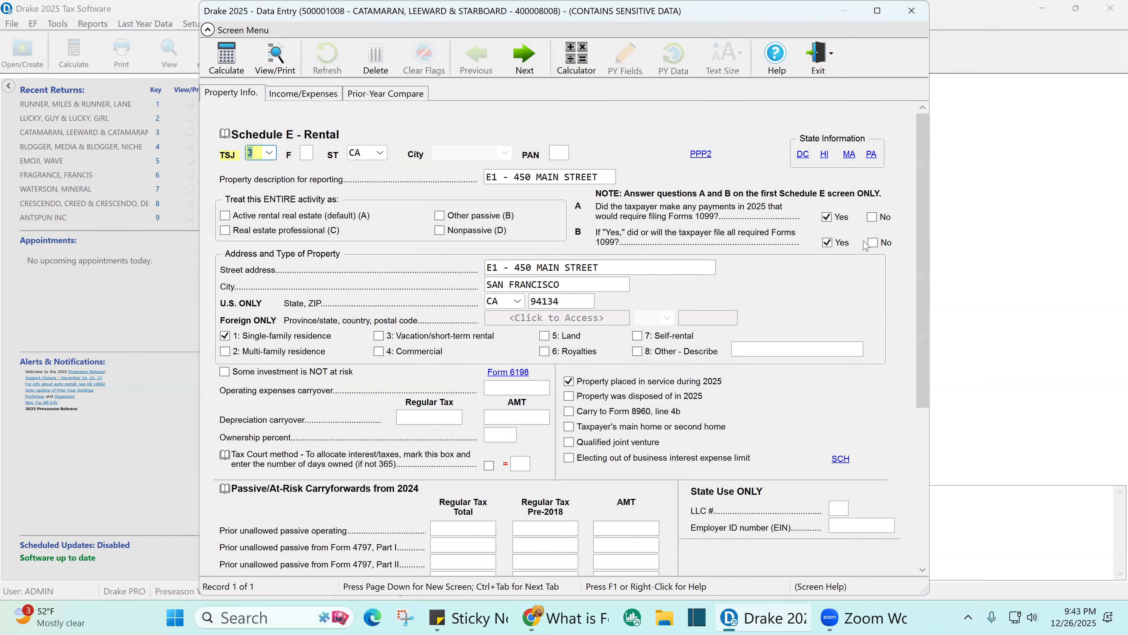
left_click(873, 244)
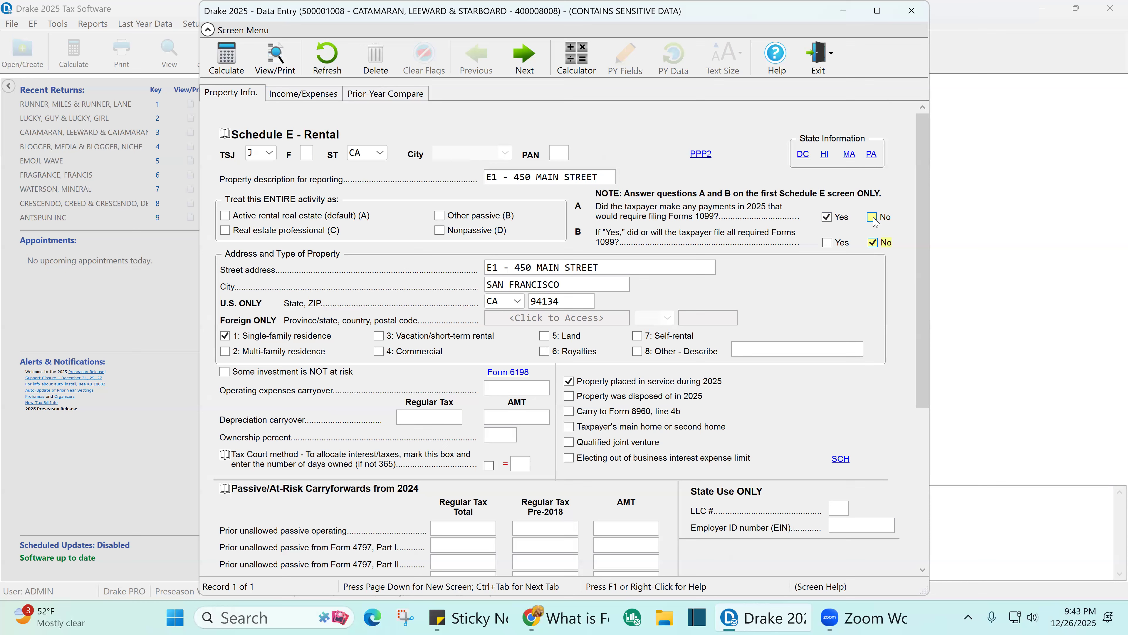
left_click(872, 219)
left_click(873, 242)
- Check the Cleaning and maintenance amount of 800, then close the Schedule E screen
left_click(288, 96)
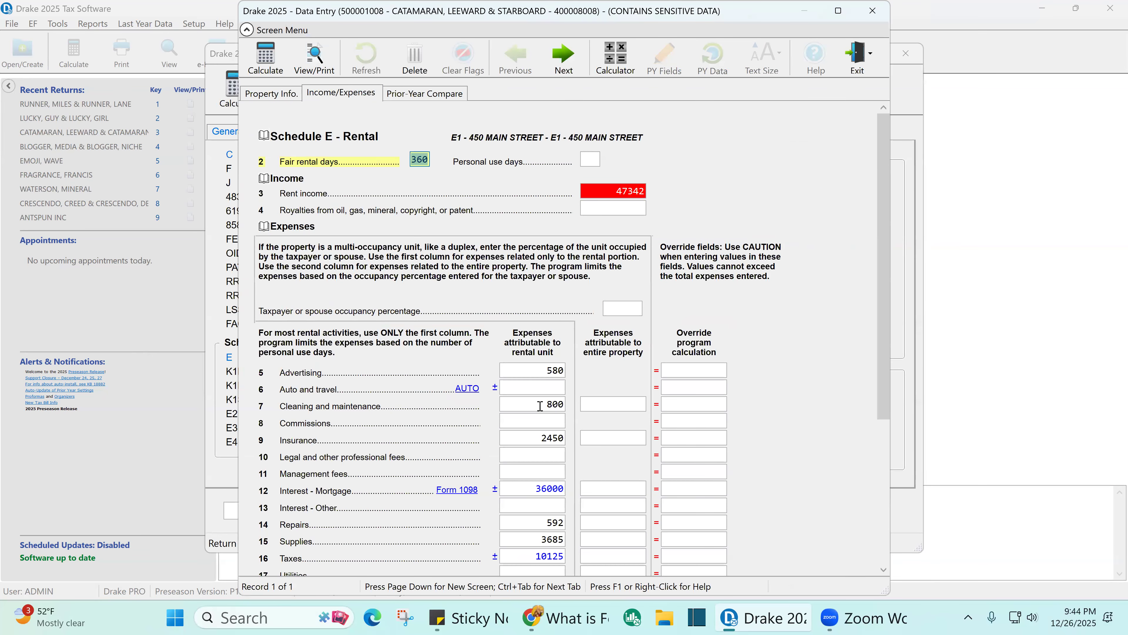
left_click(540, 408)
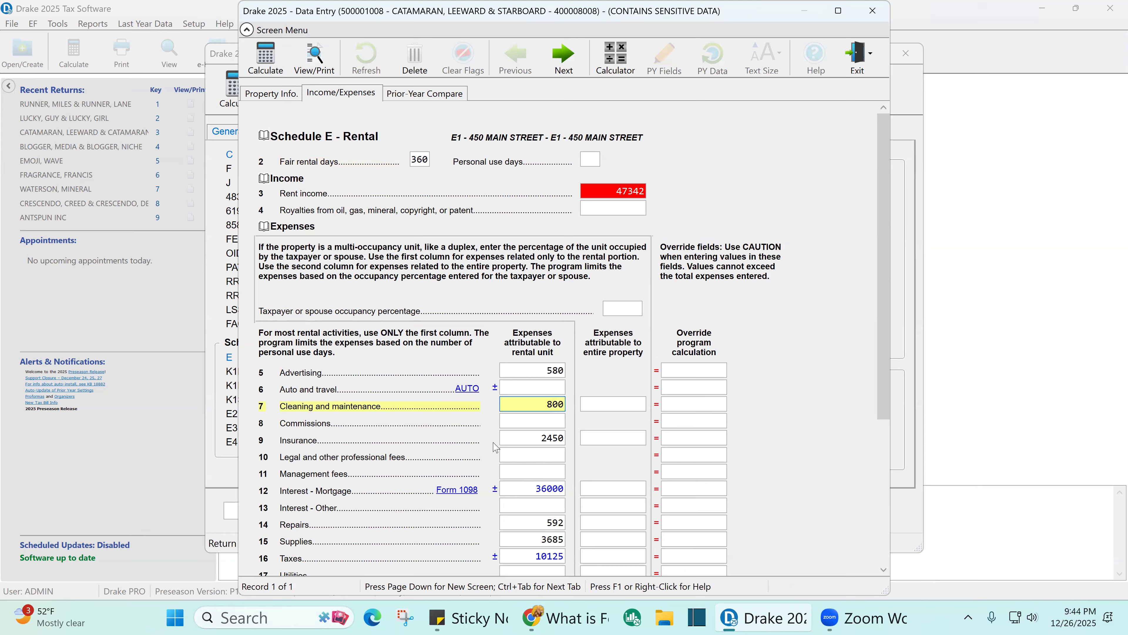
left_click(872, 11)
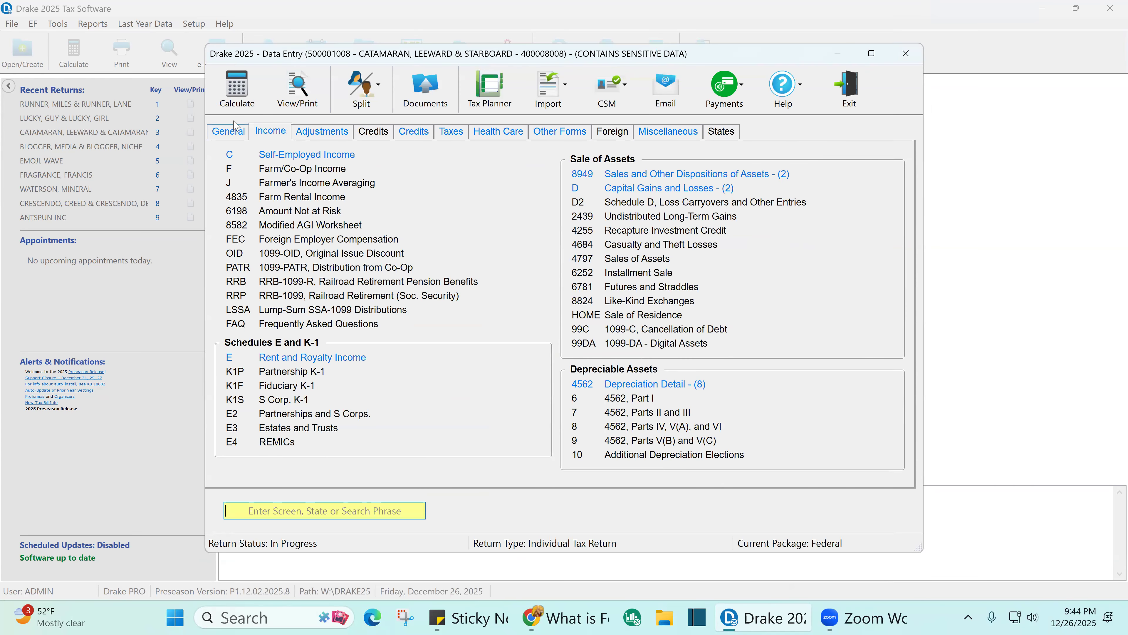
- Clear the No answer on Form 8867 question 4, then reopen the rental's Schedule E screen
left_click(229, 132)
left_click(703, 217)
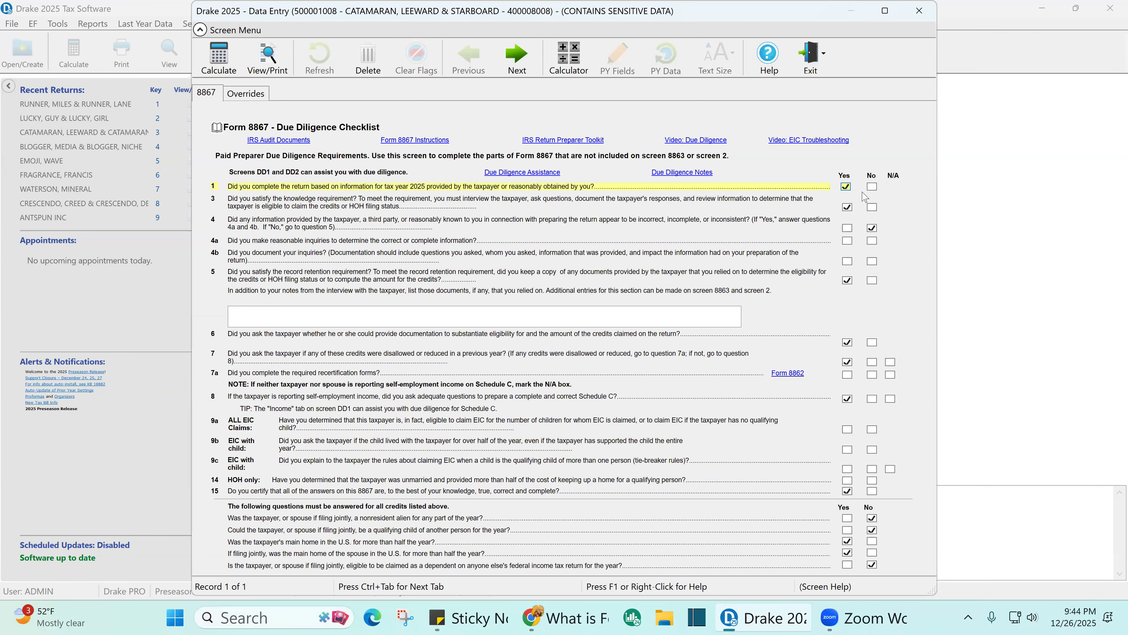
left_click(872, 228)
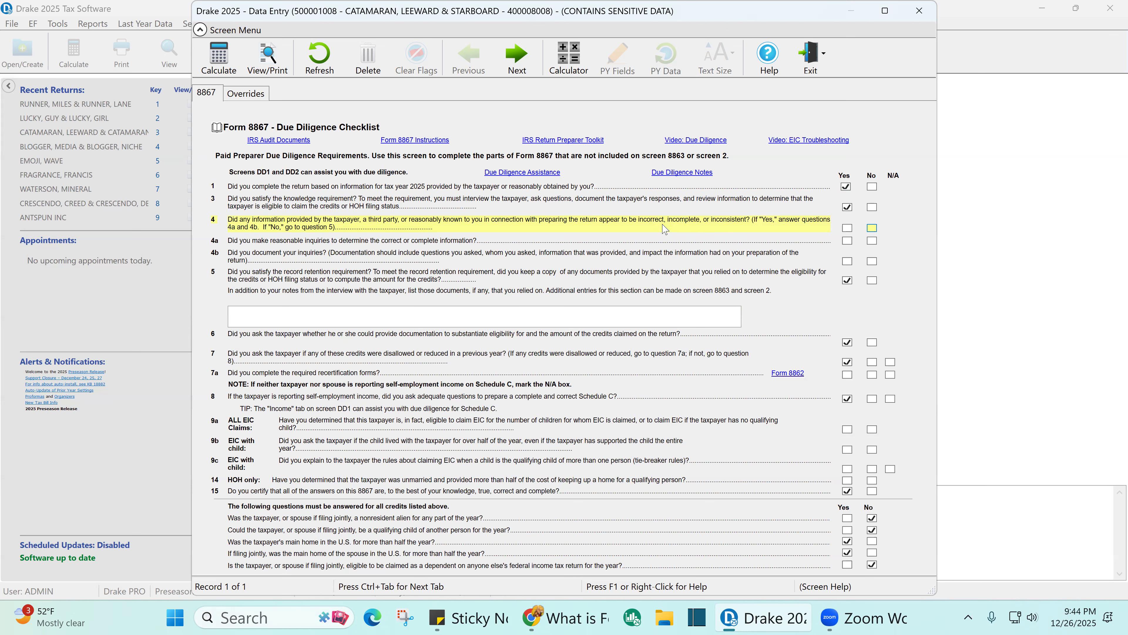
left_click(919, 11)
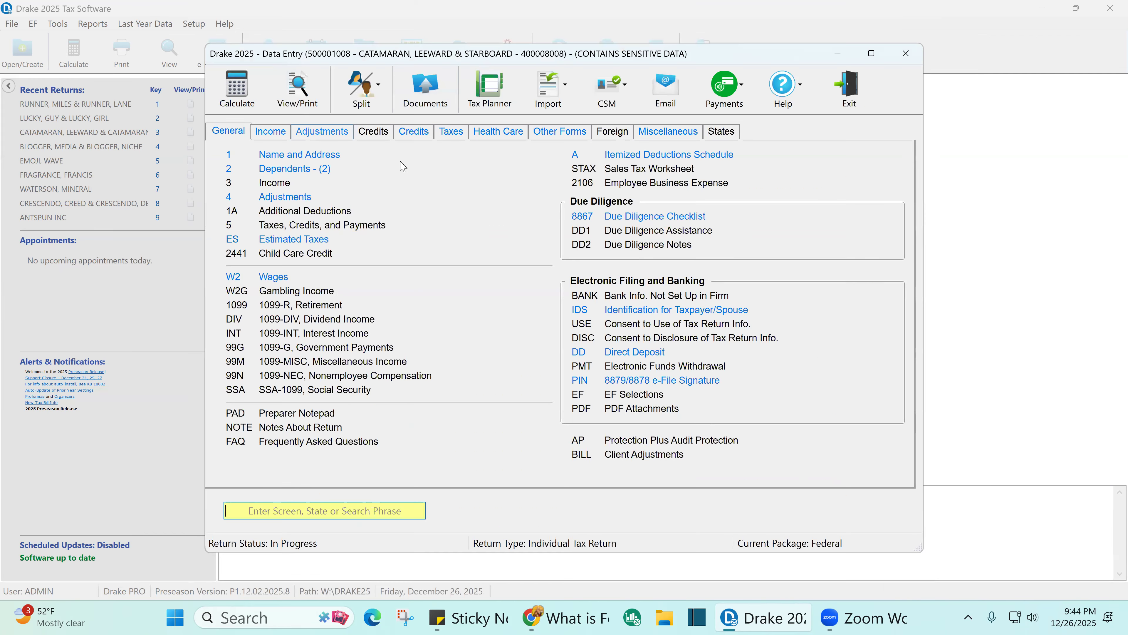
left_click(270, 131)
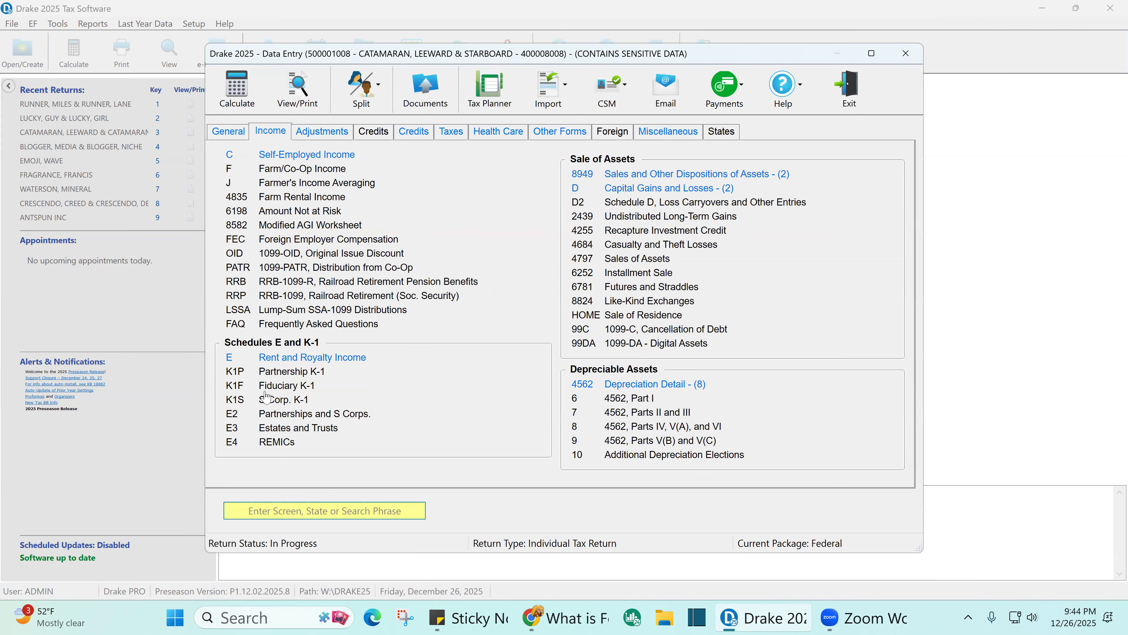
left_click(312, 357)
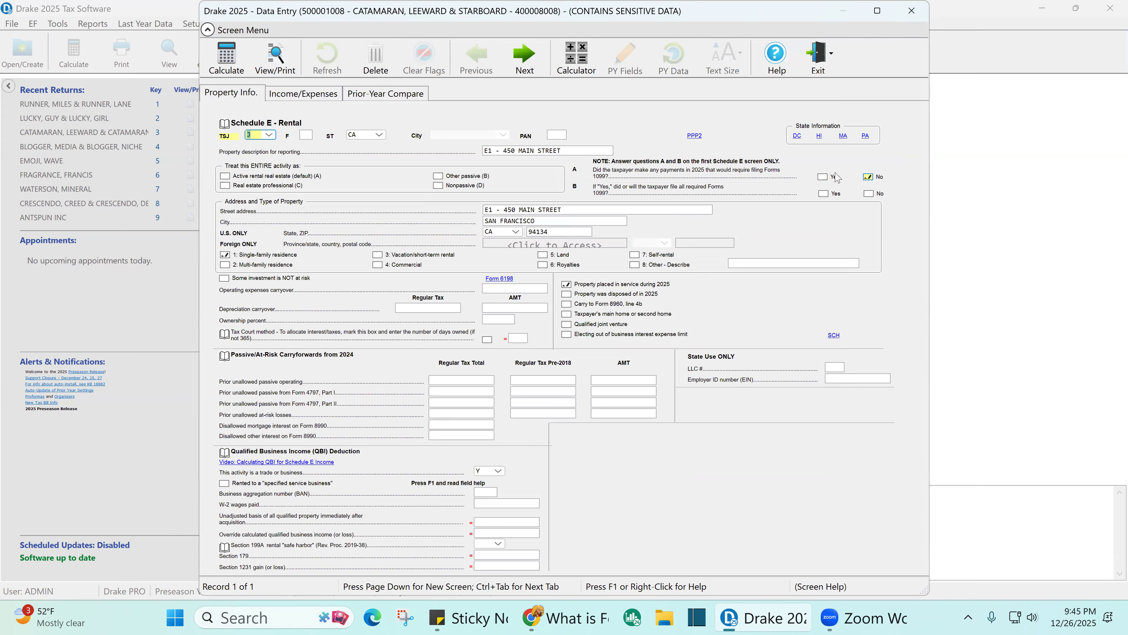
- Check the 800 Cleaning and maintenance amount on Income/Expenses, then return to Property Info
left_click(302, 94)
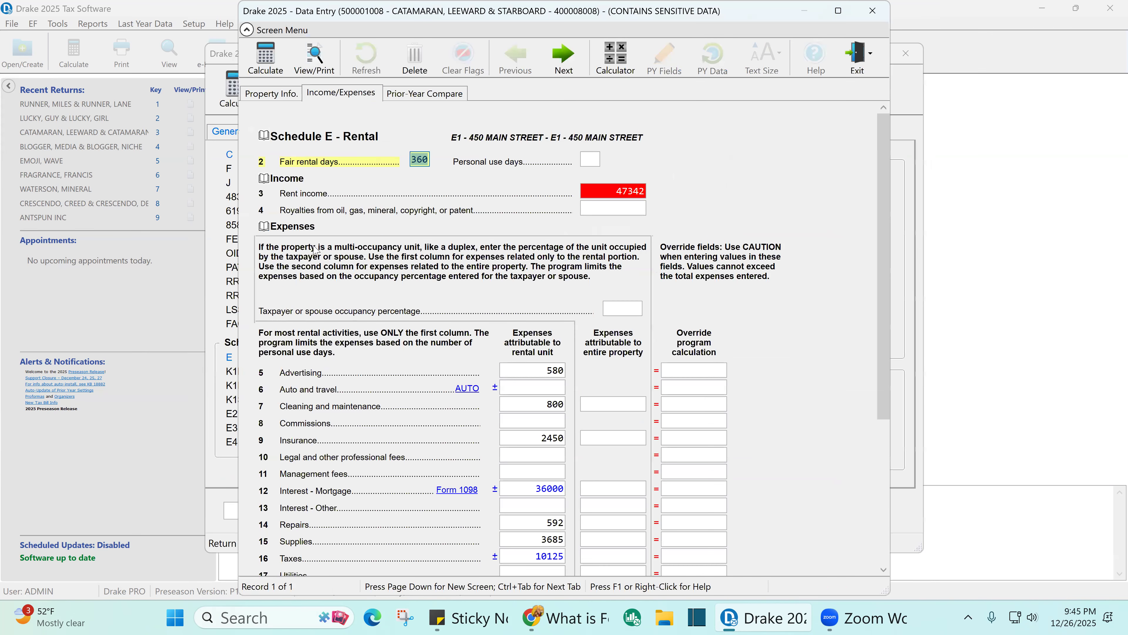
left_click(566, 409)
double_click(566, 409)
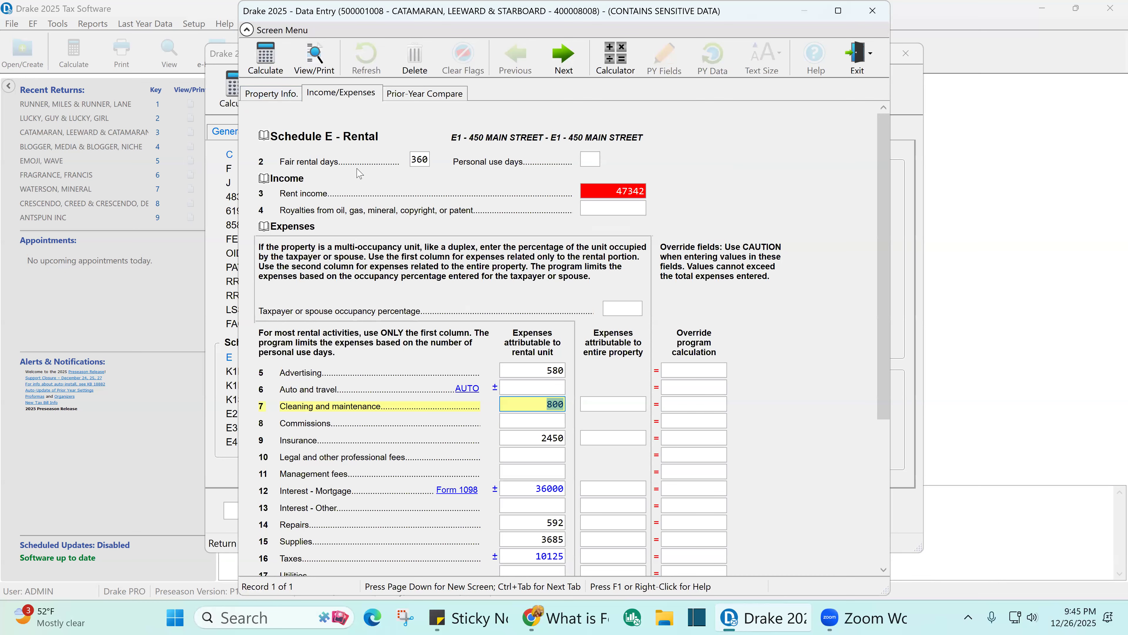
left_click(251, 93)
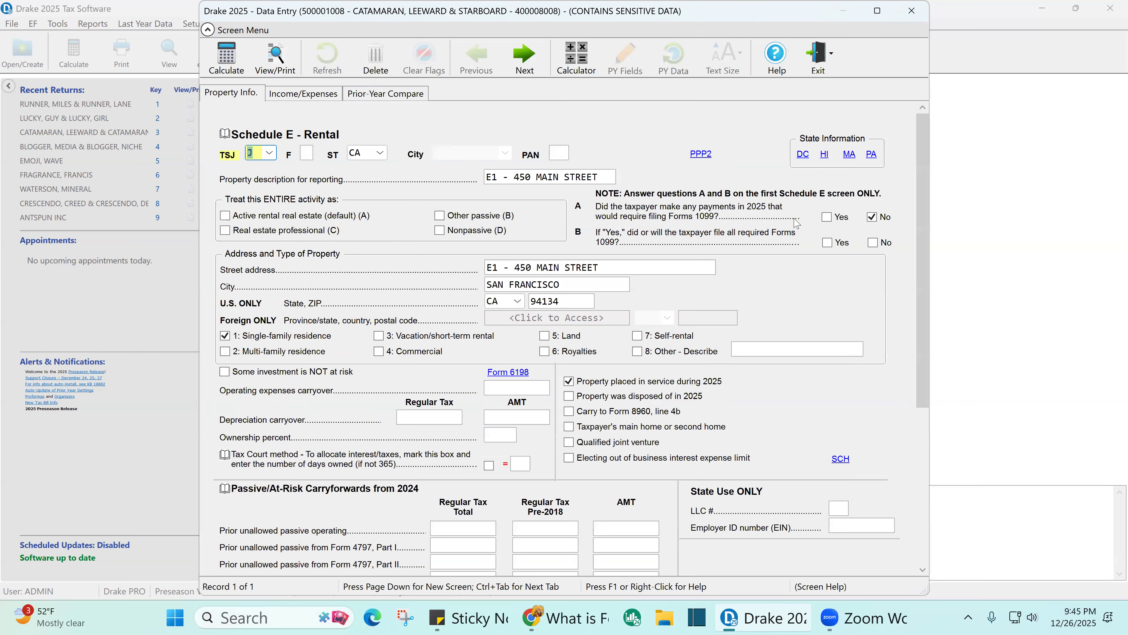
- Set Schedule E 1099 questions A and B both to No, then view the rental's income and expenses
left_click(827, 217)
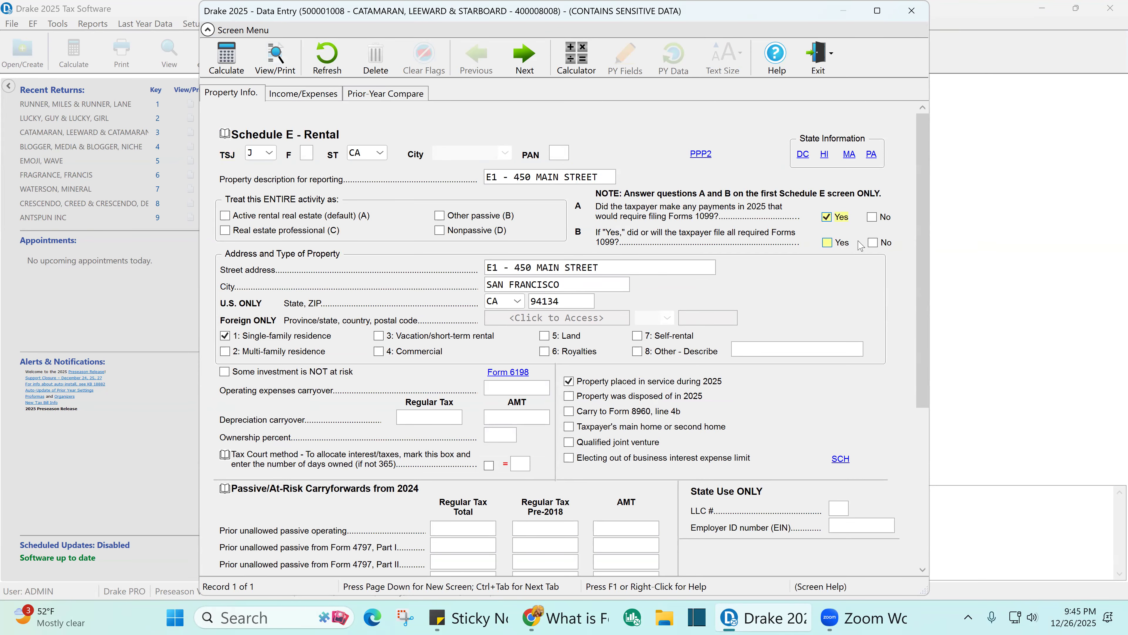
left_click(873, 243)
left_click(872, 217)
left_click(331, 94)
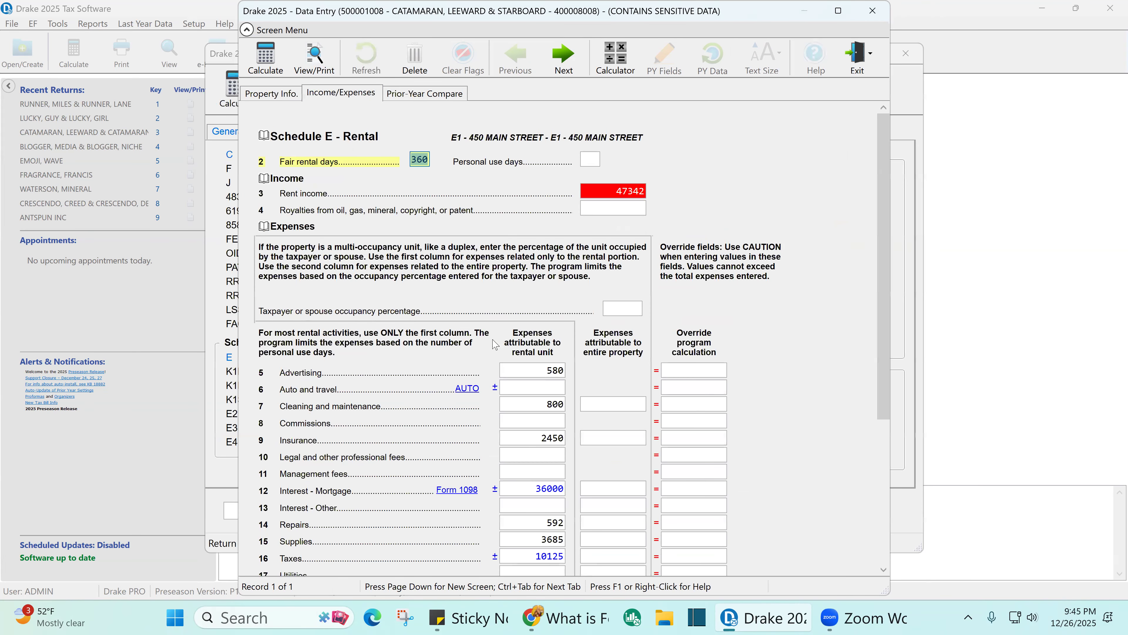
- Check the 800 Cleaning and maintenance amount, then return to the 450 Main Street property info page
left_click(543, 405)
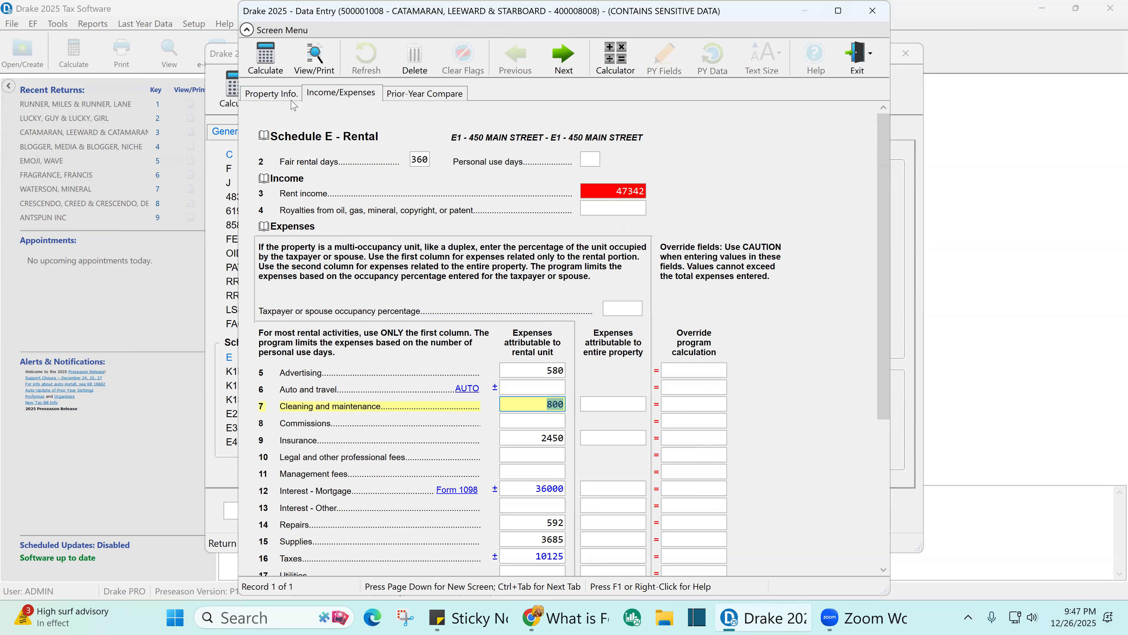
key("Escape")
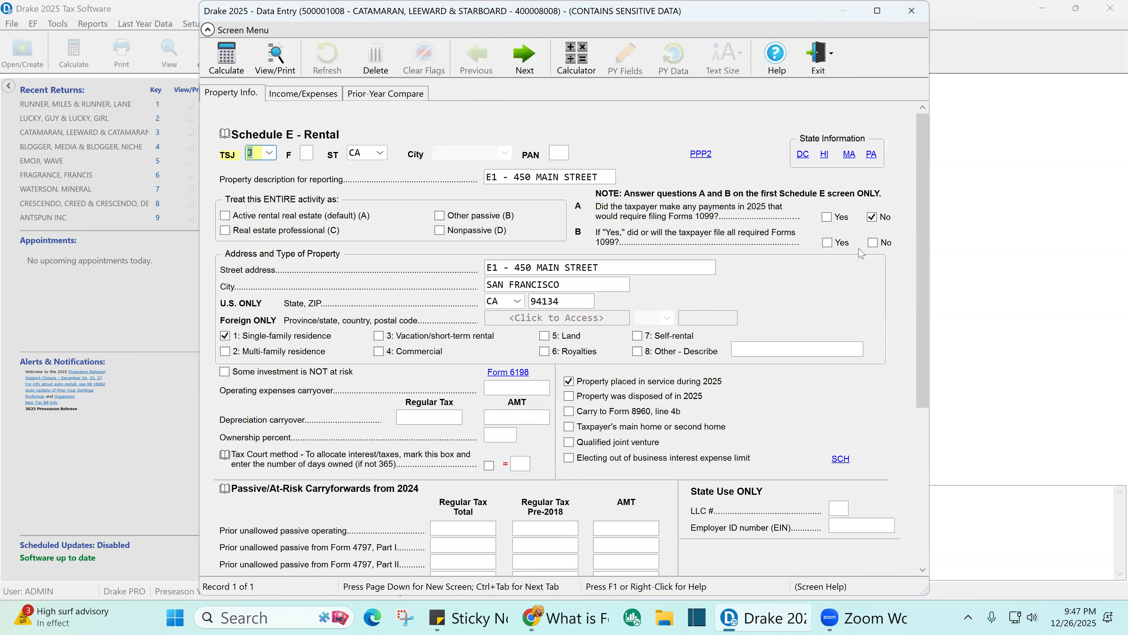
- Answer Yes to 1099 question A for the 450 Main Street rental
left_click(826, 218)
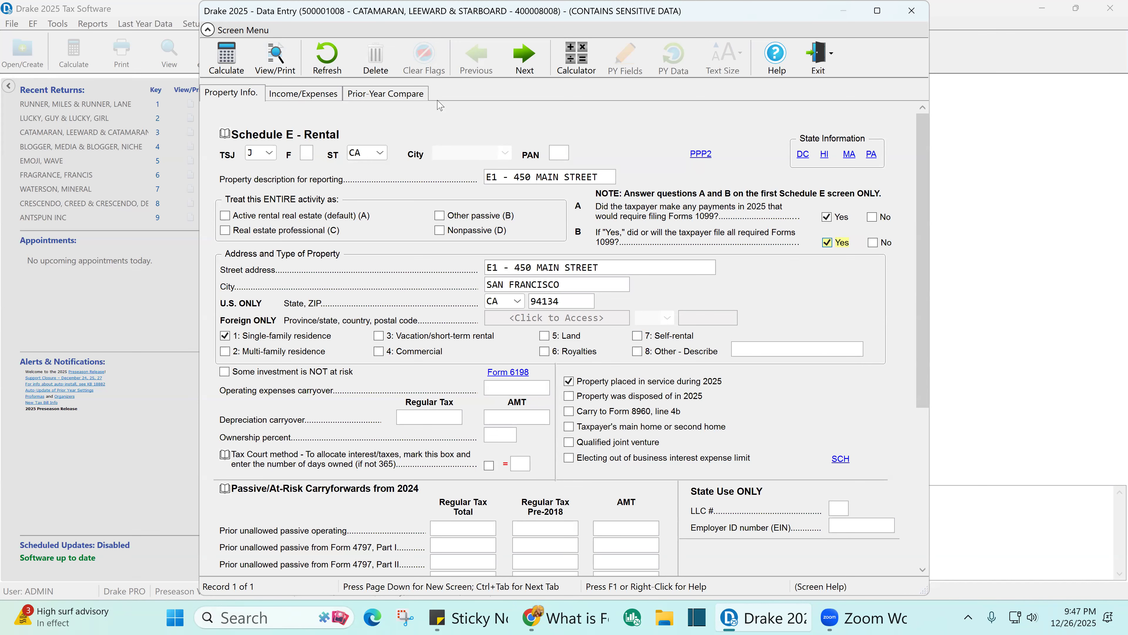
- Close the Schedule E screen and open the Form 8867 due diligence checklist from General screens
left_click(912, 11)
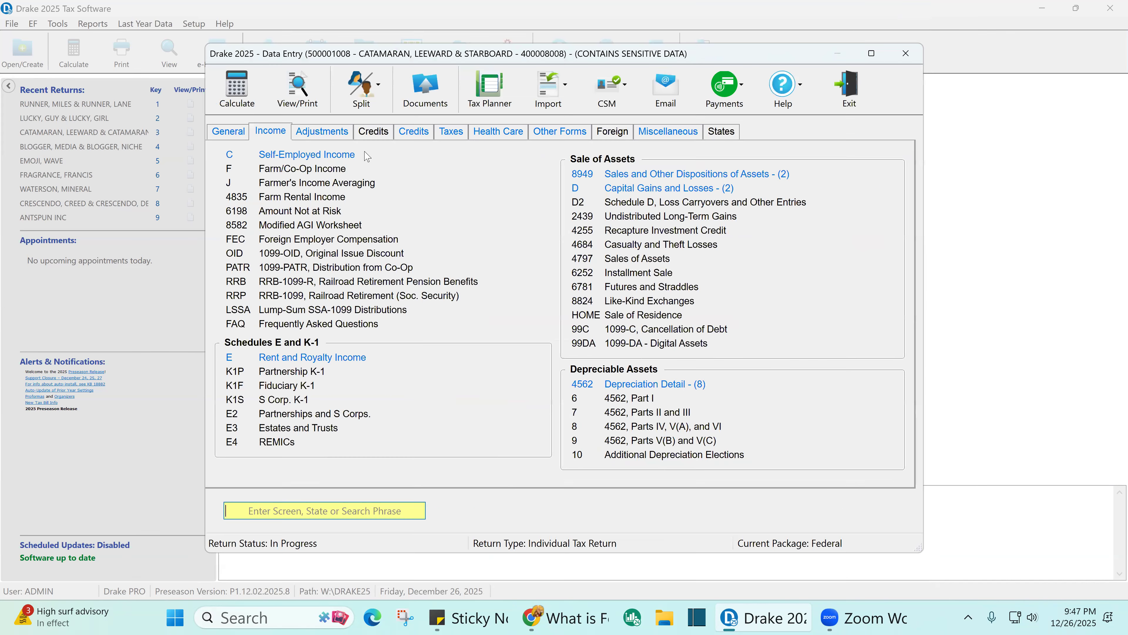
left_click(228, 131)
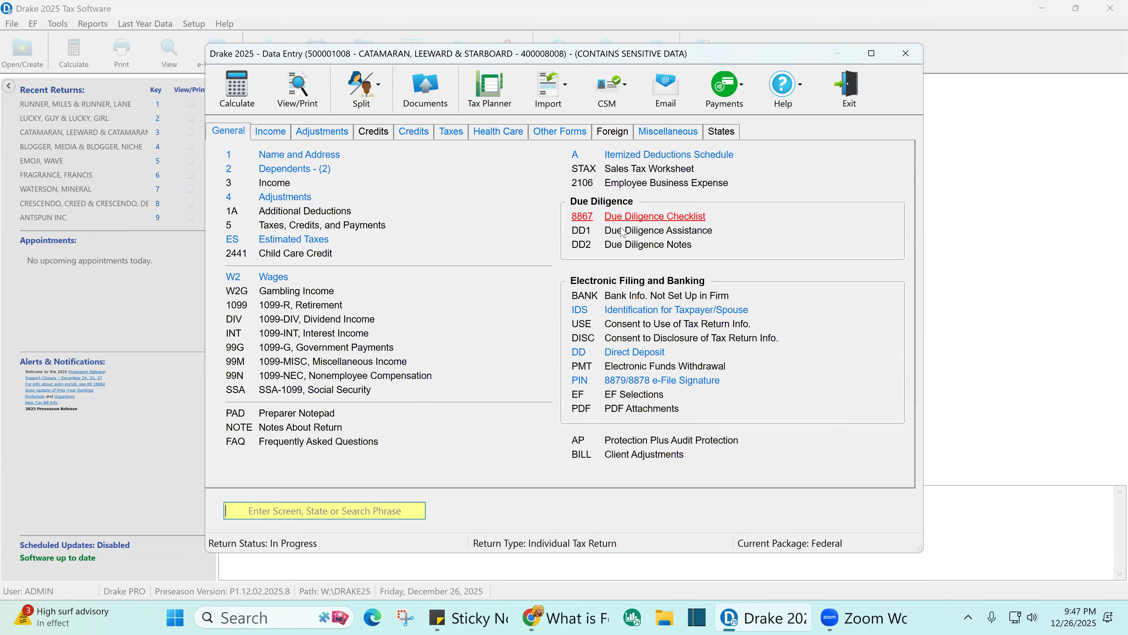
left_click(626, 217)
- Answer due diligence question 4 No and close the 8867 checklist
left_click(872, 228)
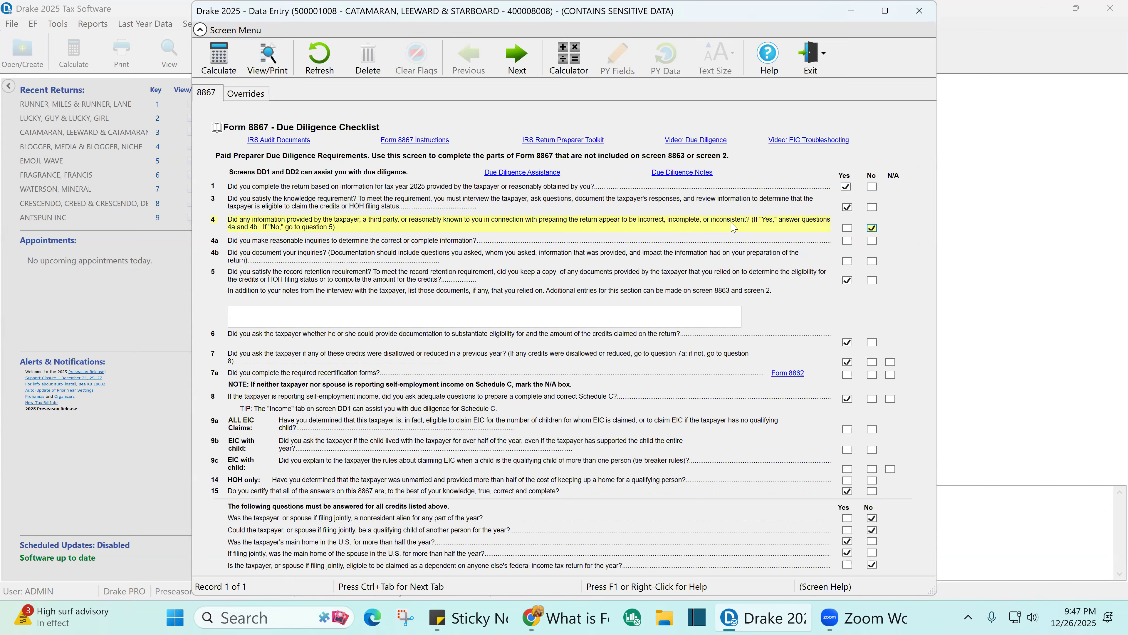
left_click(847, 228)
left_click(919, 10)
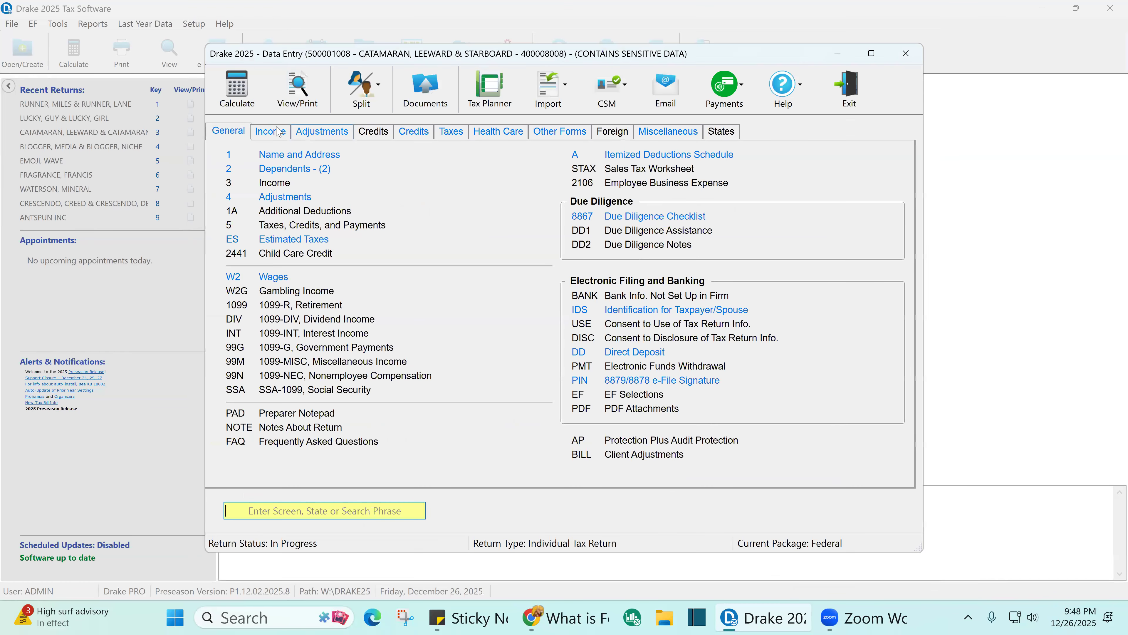
- Open the 450 Main Street Schedule E rental's income and expenses and check the Repairs amount
left_click(279, 131)
left_click(314, 357)
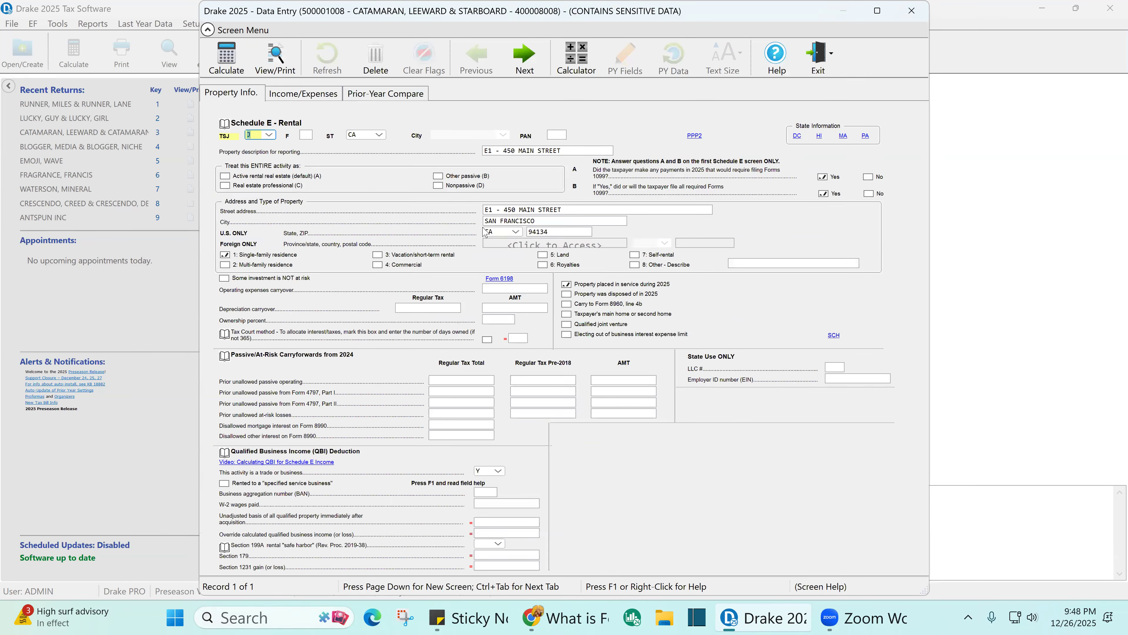
left_click(316, 96)
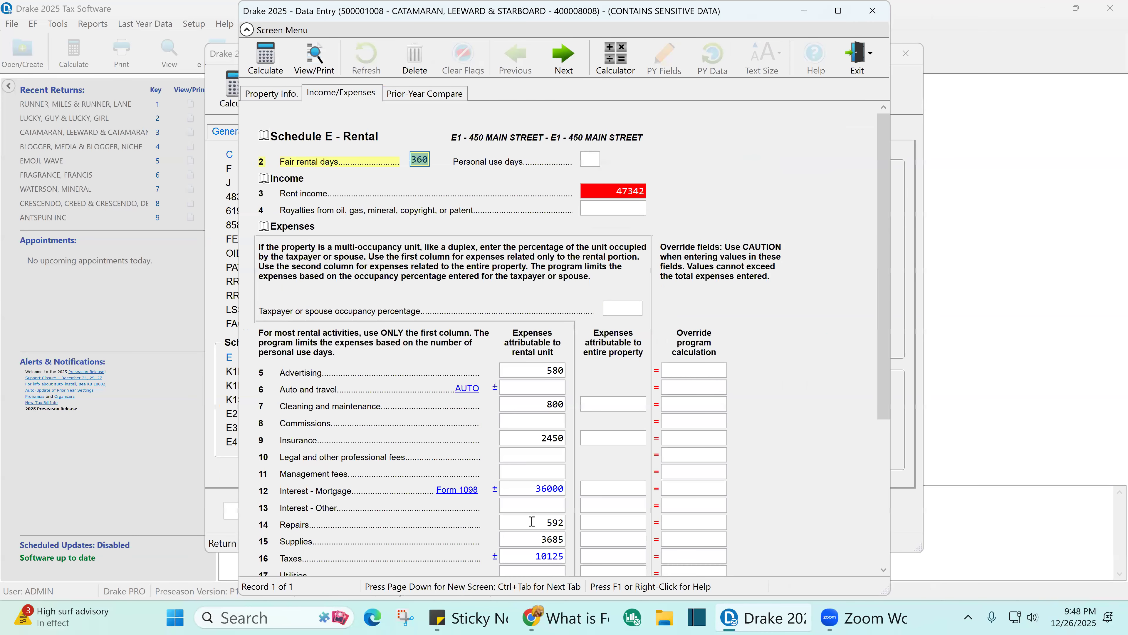
left_click(540, 525)
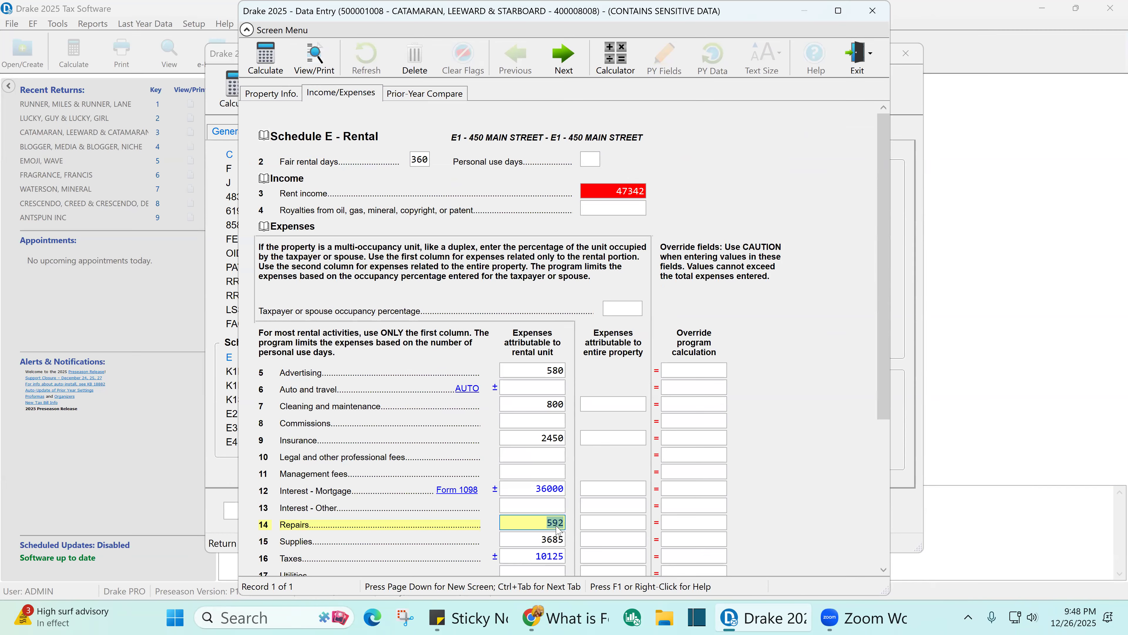
- Clear the 800 Cleaning and maintenance amount and enter 500 for Commissions
left_click(528, 409)
left_click_drag(529, 412, 527, 421)
type("500")
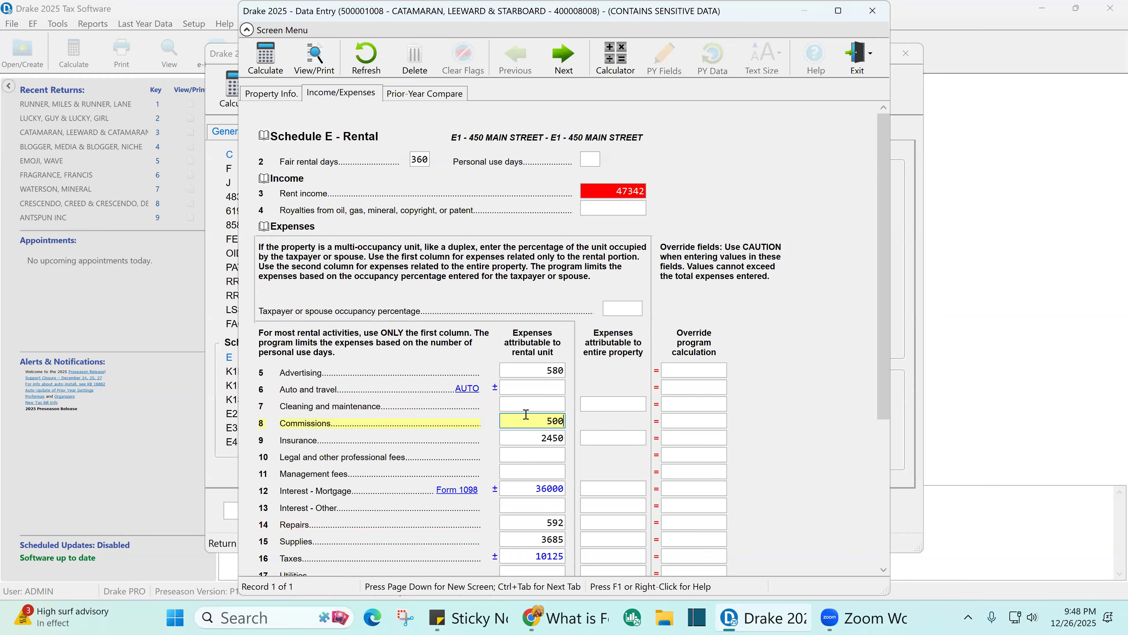
key("Tab")
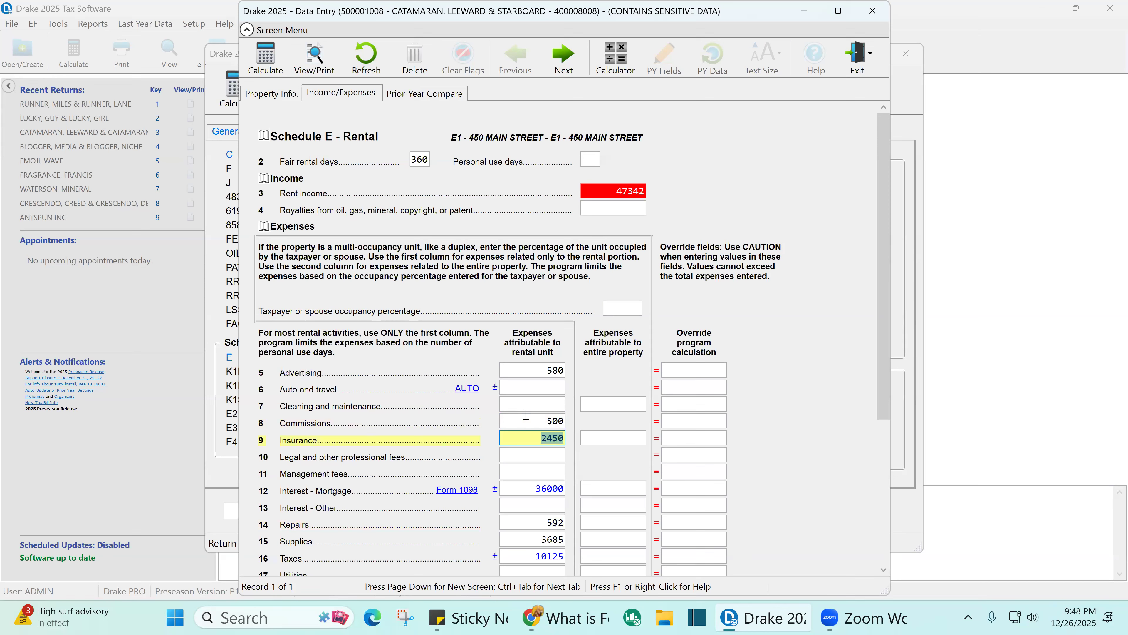
- Review Supplies 3685 and Repairs 592, then return to the property information page
left_click(542, 541)
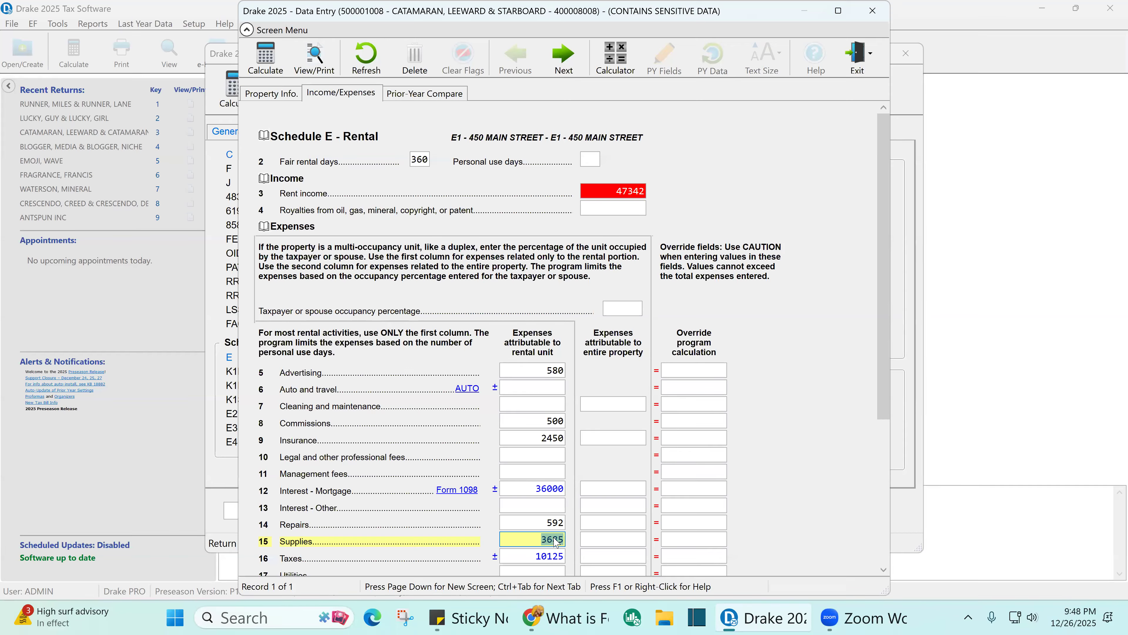
left_click(555, 523)
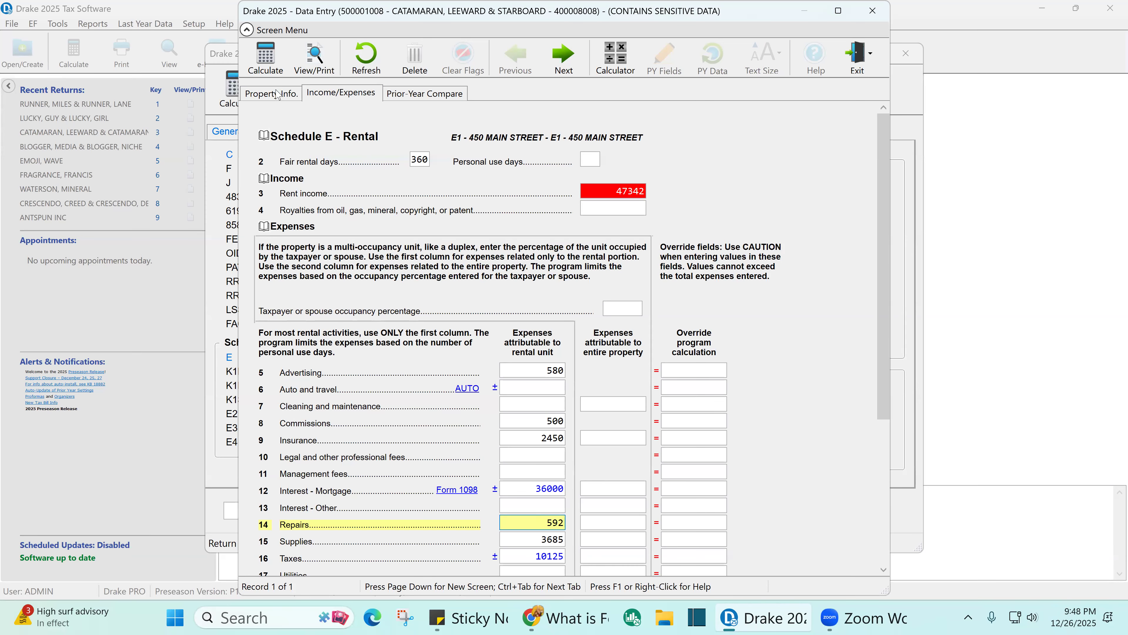
key("Escape")
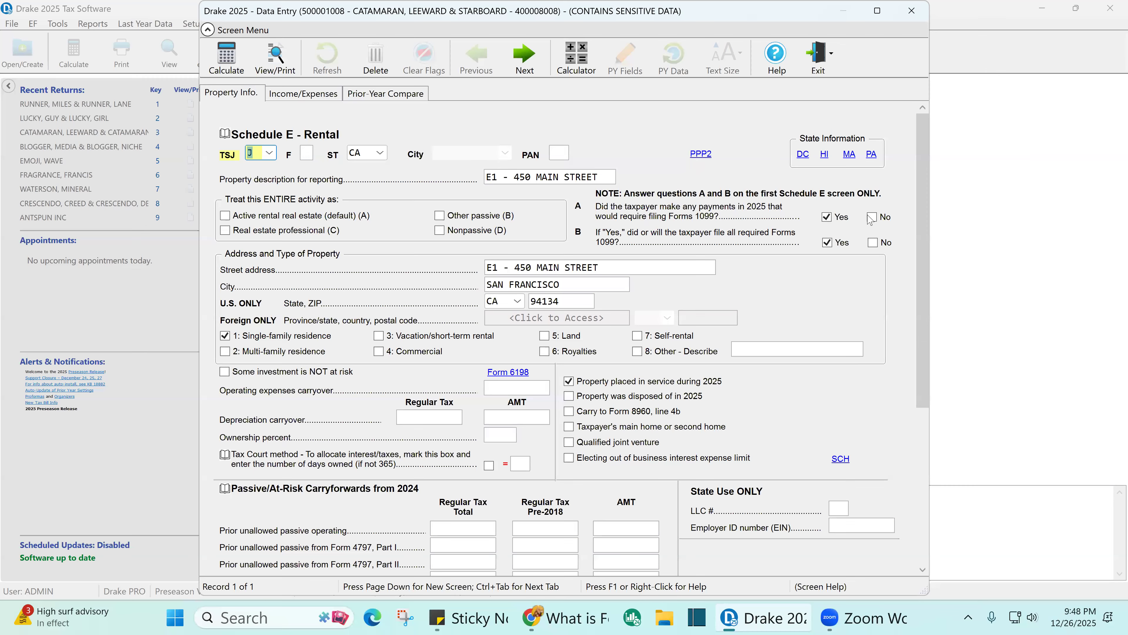
- Answer No to 1099 question A, close the rental screen, and reopen the Schedule E rental
left_click(872, 218)
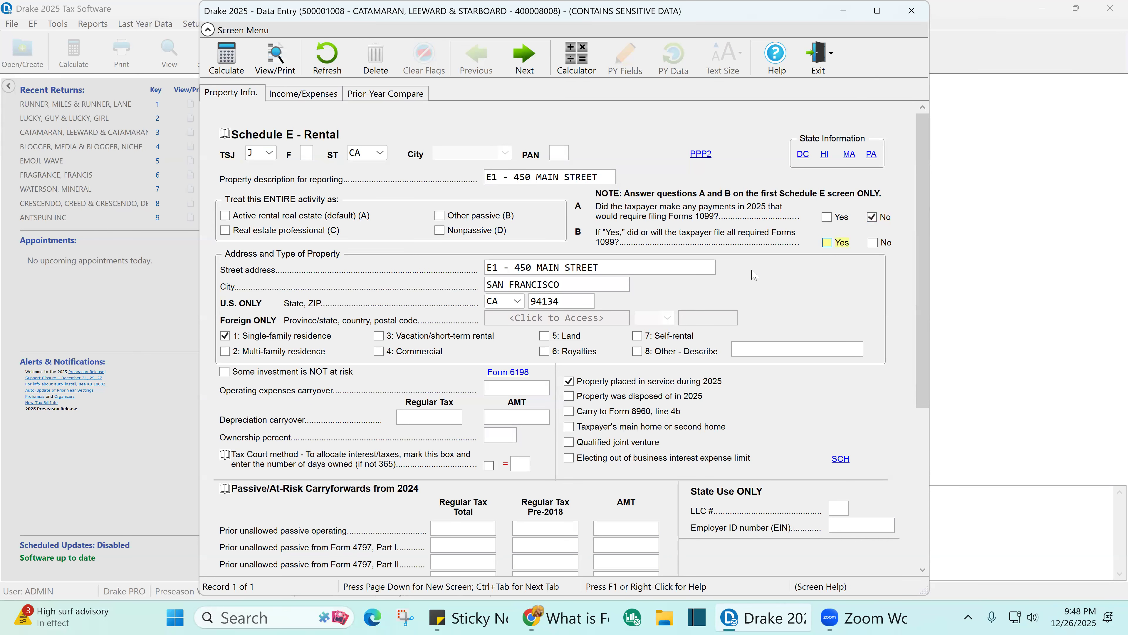
key("Escape")
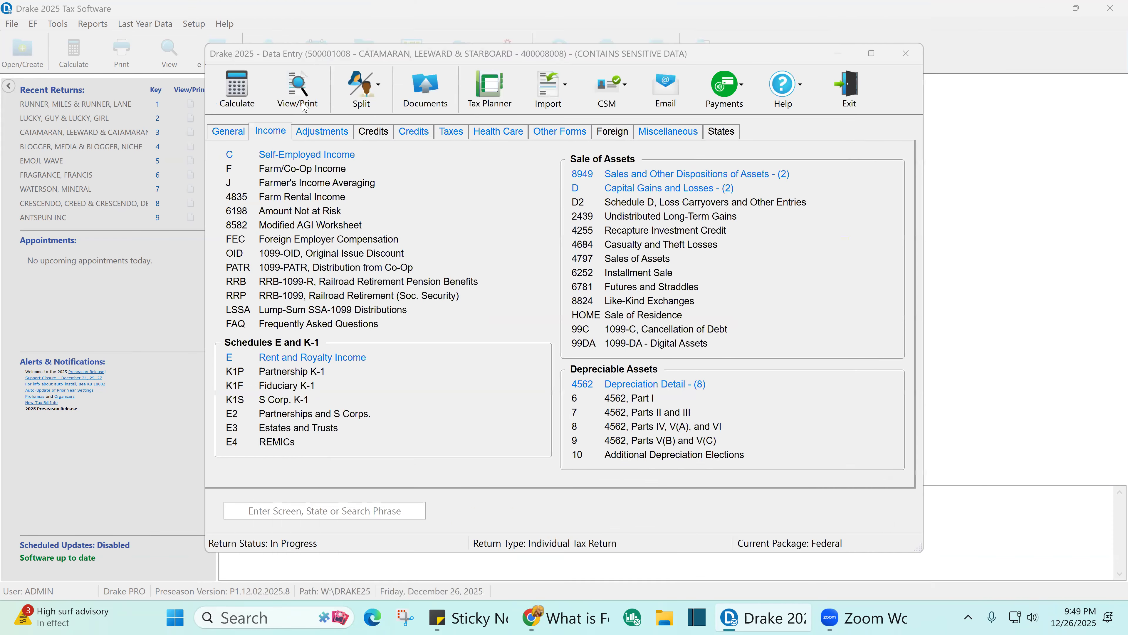
left_click(329, 358)
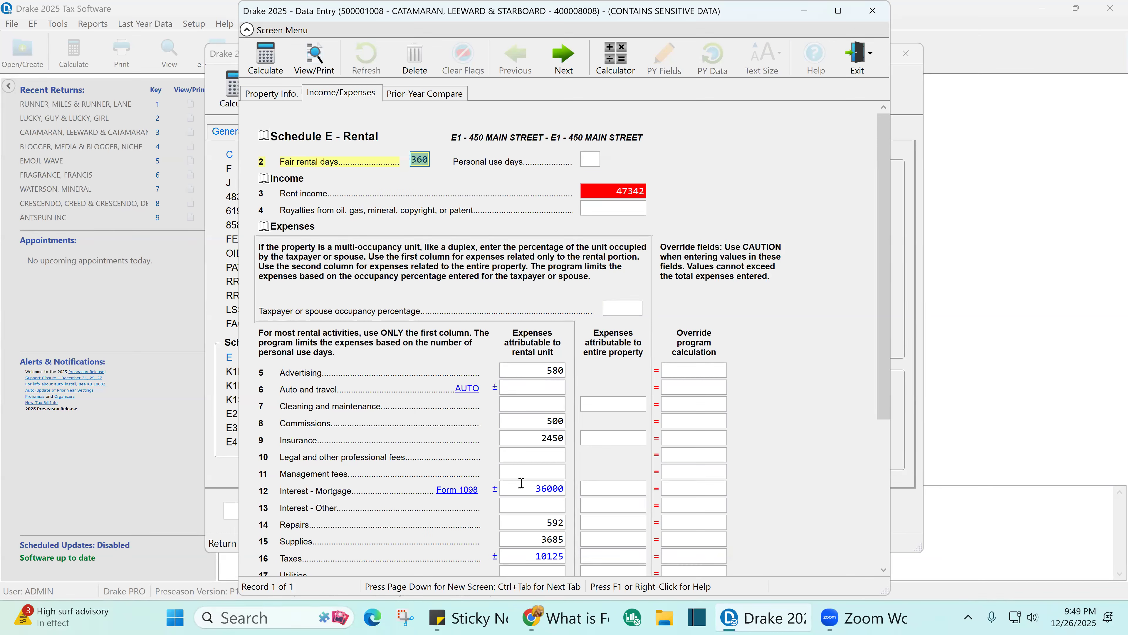
- Review the Supplies and Repairs (592) amounts, then return to the Property Info. page
left_click(536, 540)
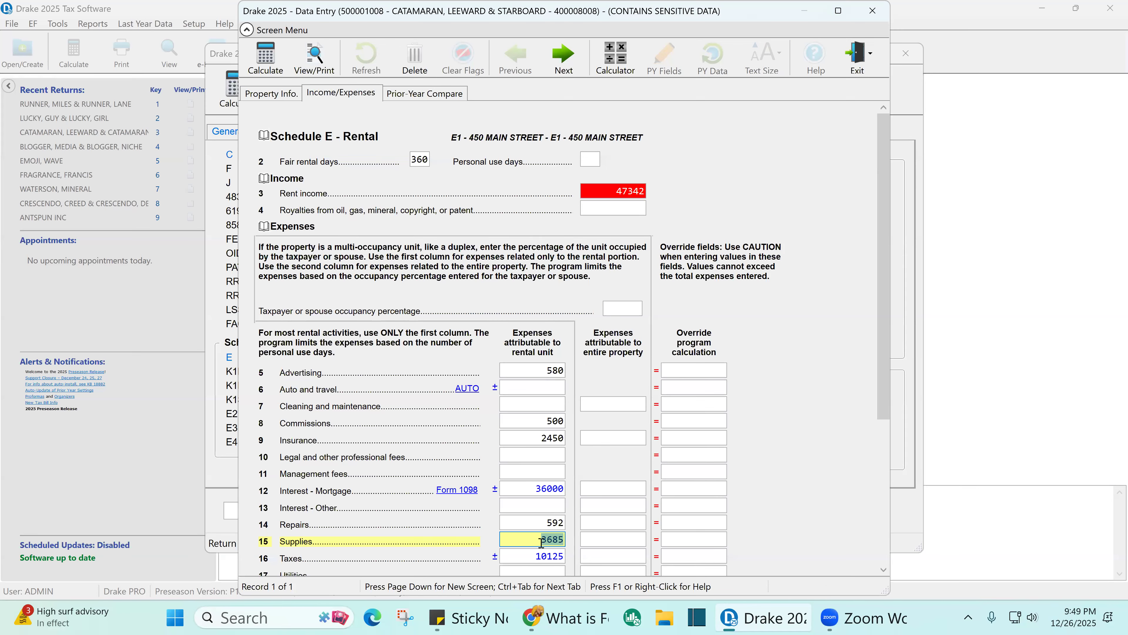
left_click(552, 523)
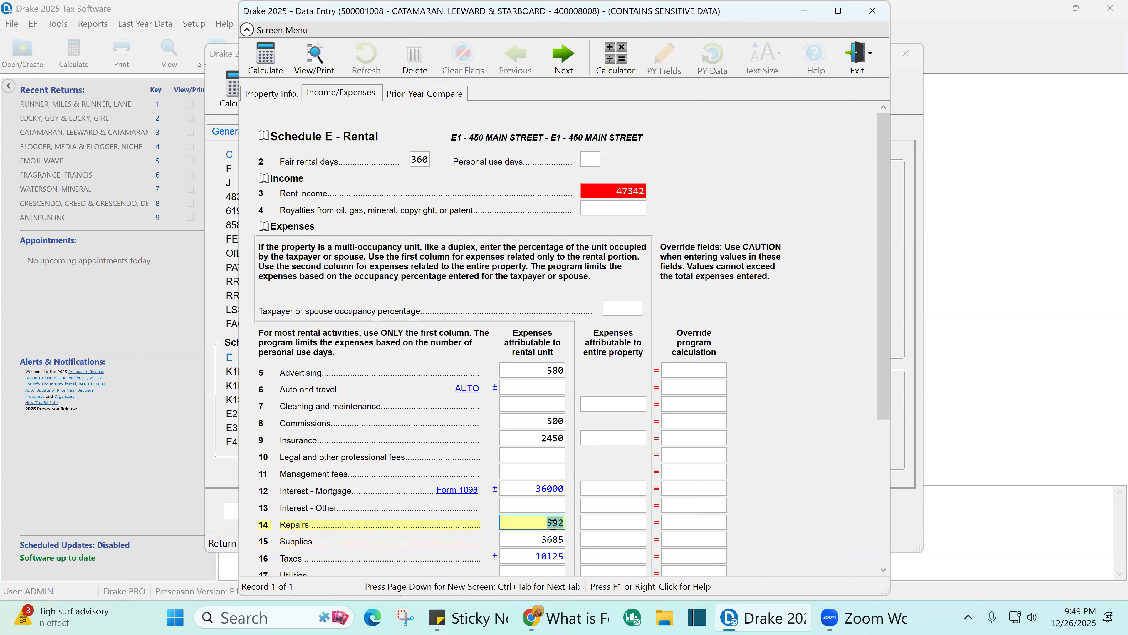
left_click_drag(547, 523, 587, 529)
left_click(275, 95)
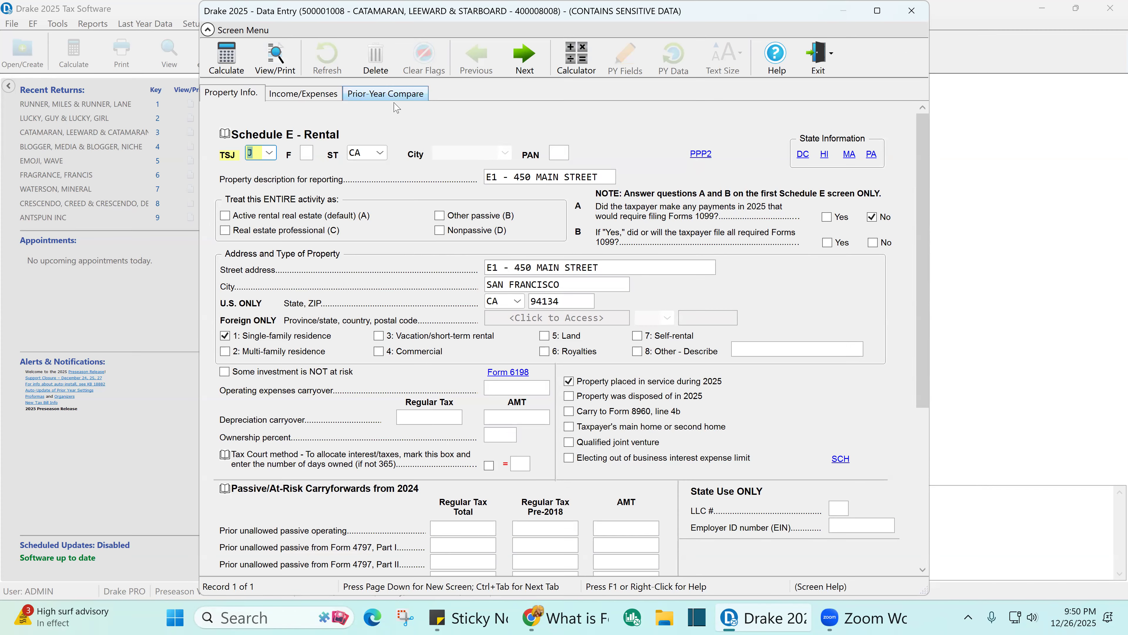
- Restore the Repairs expense to 592 after stray edits, then close the Schedule E screen
left_click(317, 98)
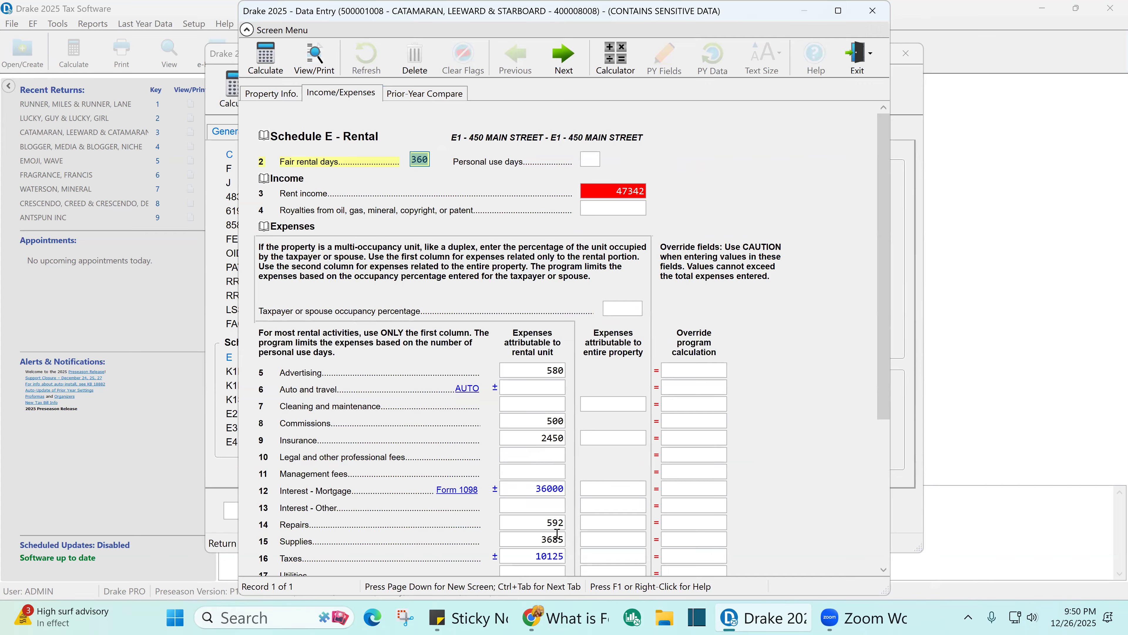
left_click(547, 524)
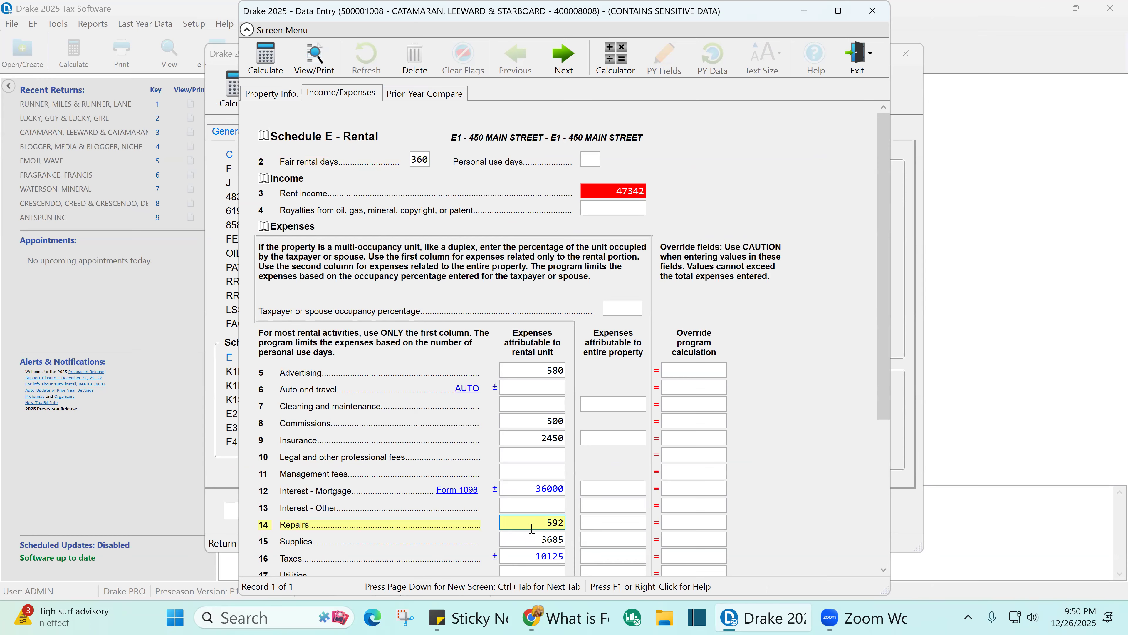
type("12")
key("BackSpace")
key("BackSpace")
type("2")
key("BackSpace")
key("Tab")
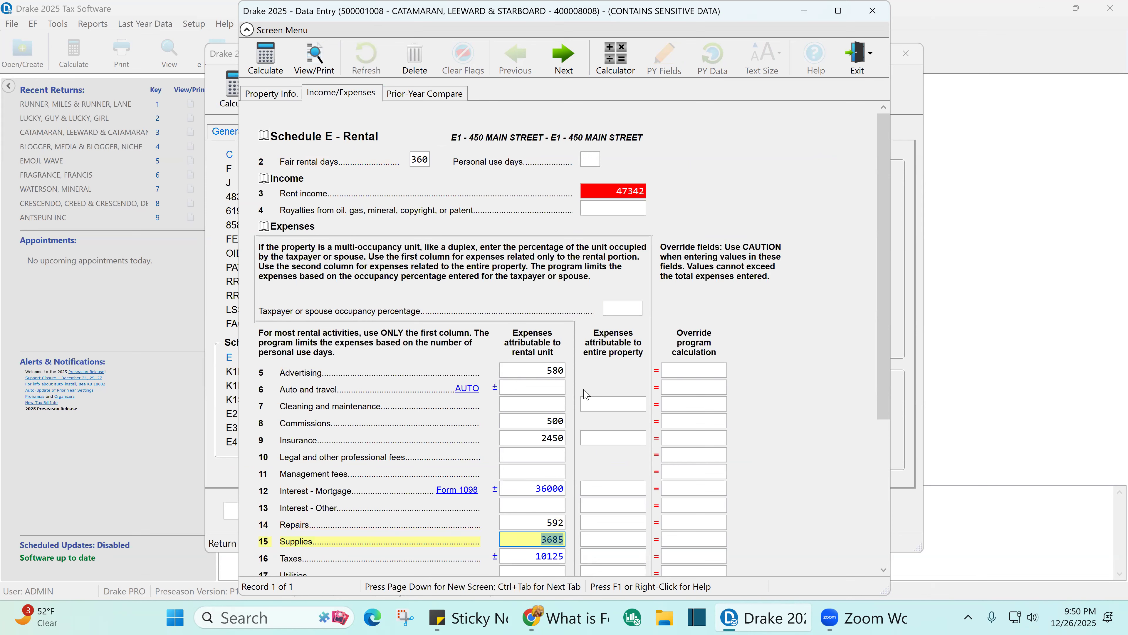
left_click(862, 9)
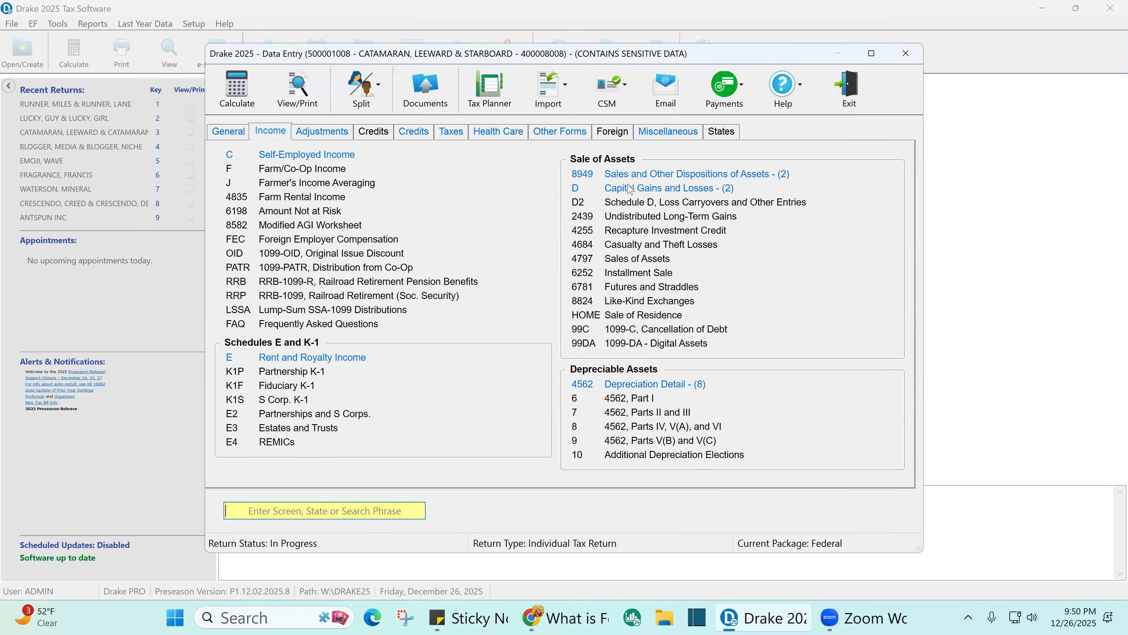
- Open the Form 8867 checklist and toggle question 4 off, then back to No
left_click(226, 131)
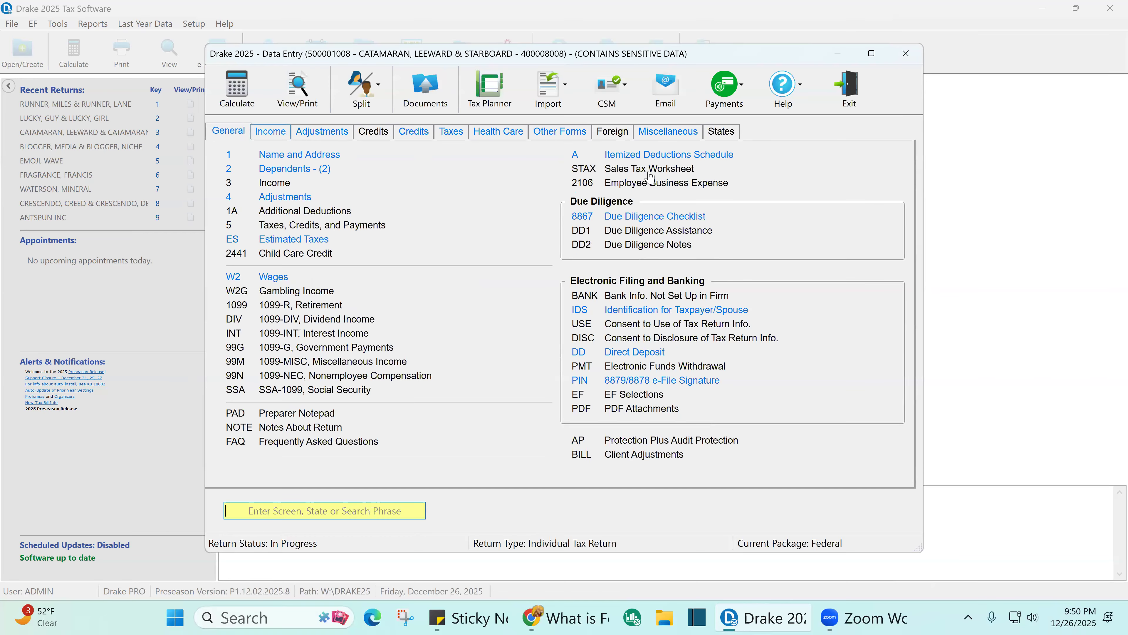
left_click(653, 217)
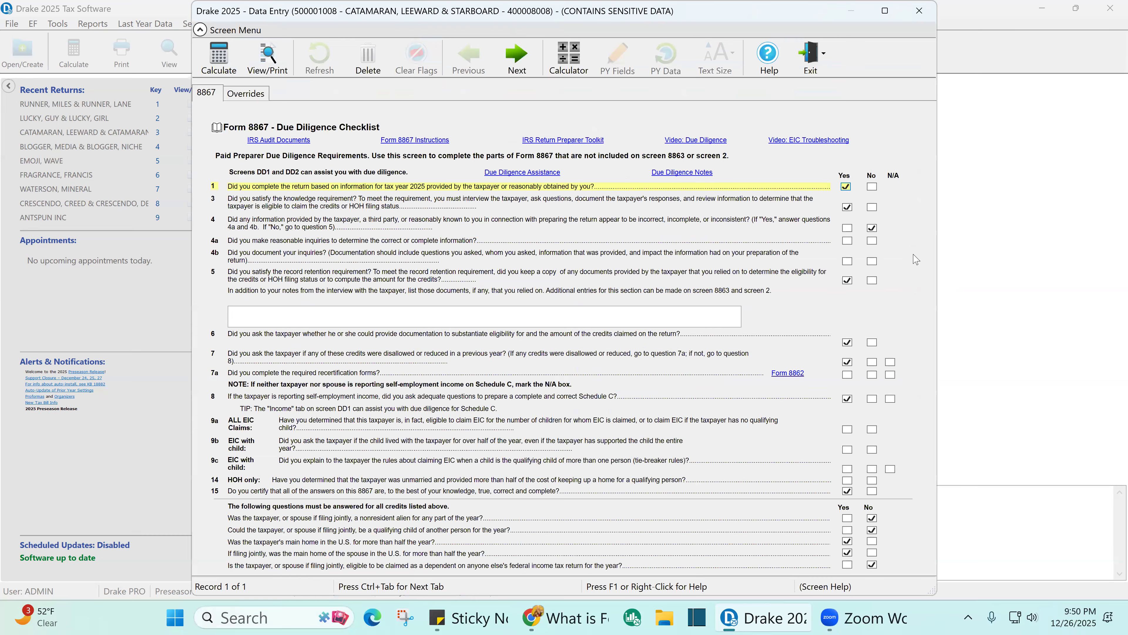
left_click(872, 228)
left_click(872, 228)
left_click(872, 228)
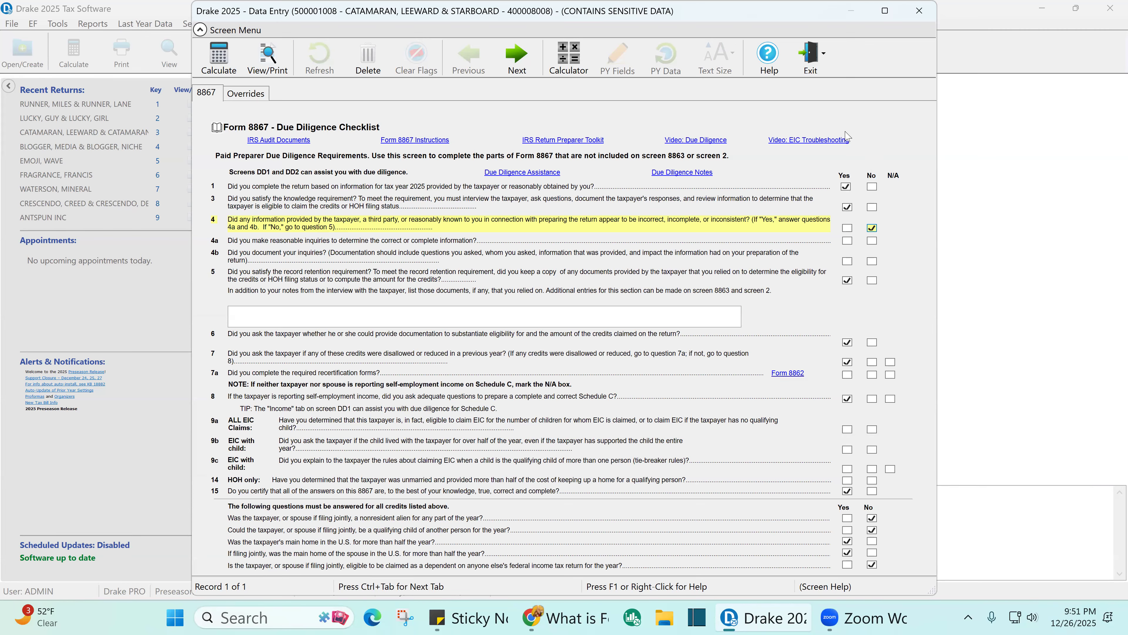
- Close the 8867 checklist and reopen E Rent and Royalty Income for 450 Main Street
left_click(919, 11)
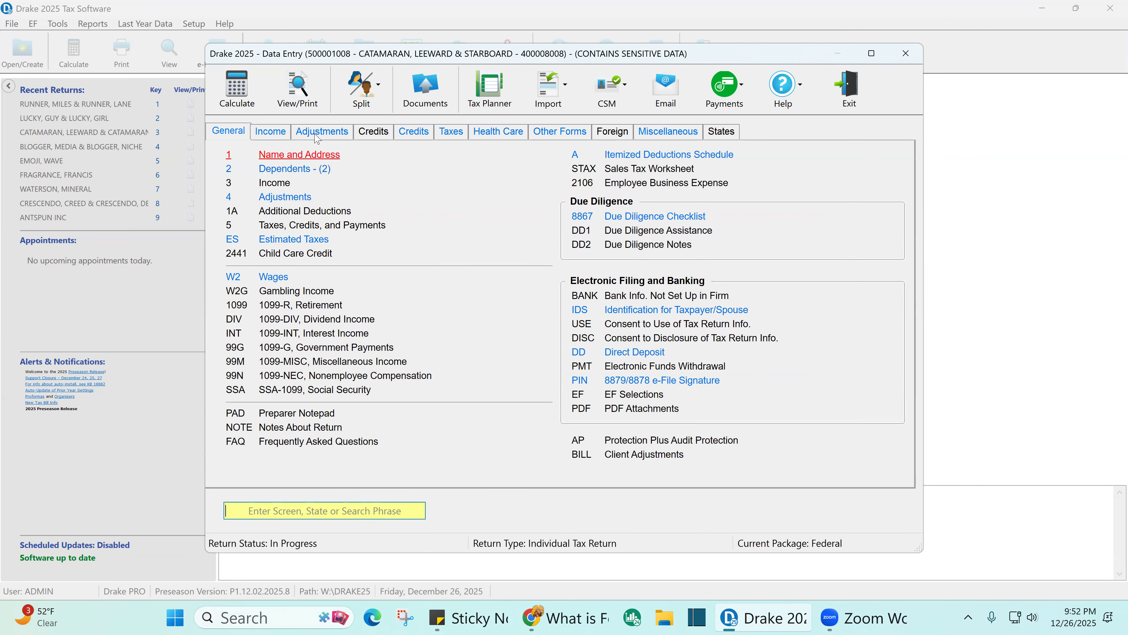
left_click(280, 135)
left_click(316, 360)
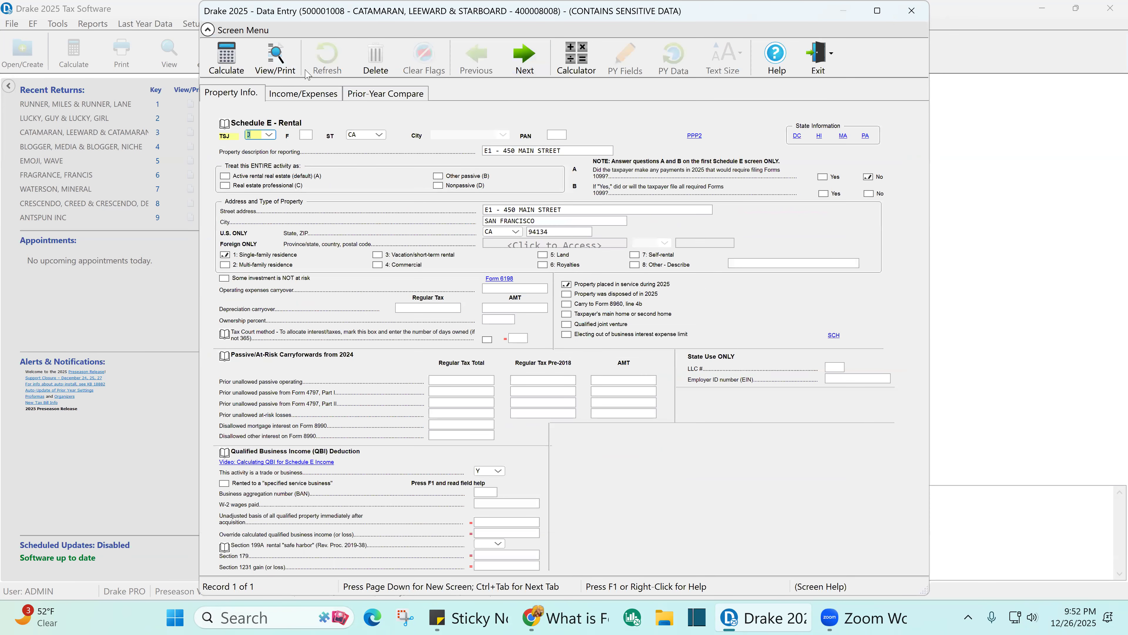
- Show the 450 Main Street rental's income and expenses, then check the Legal fees and Interest - Other lines
left_click(295, 100)
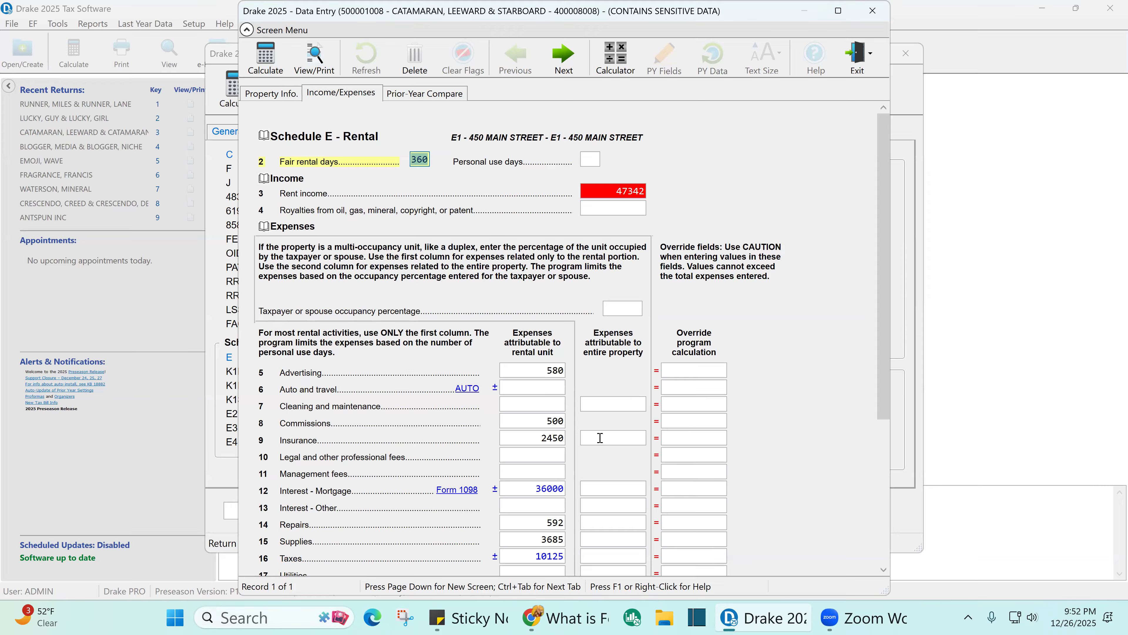
left_click(559, 453)
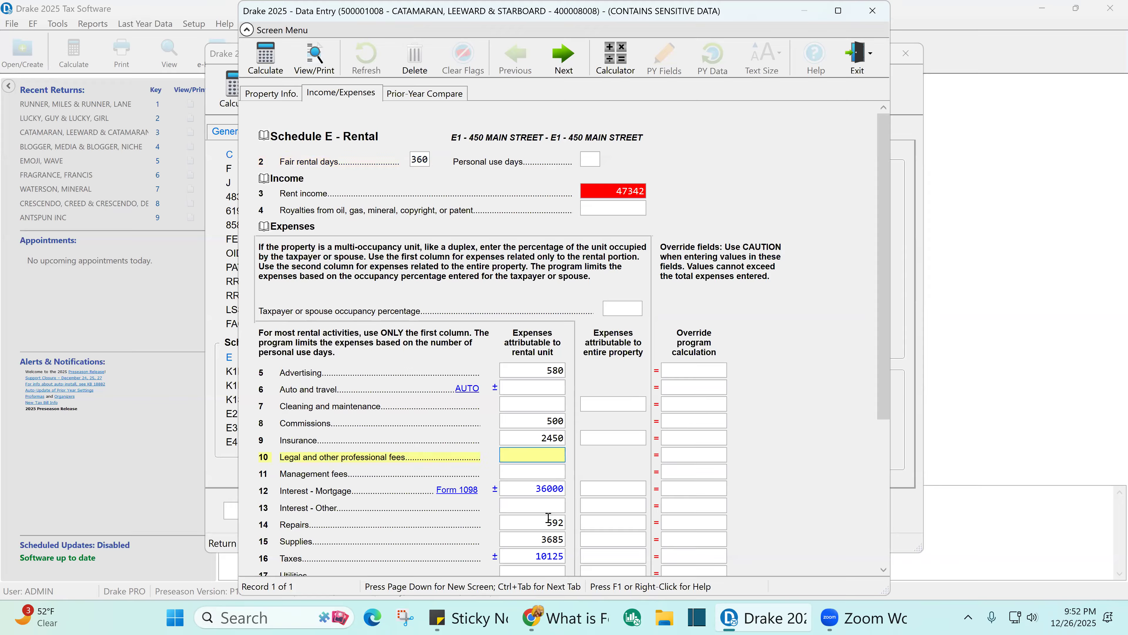
left_click(549, 508)
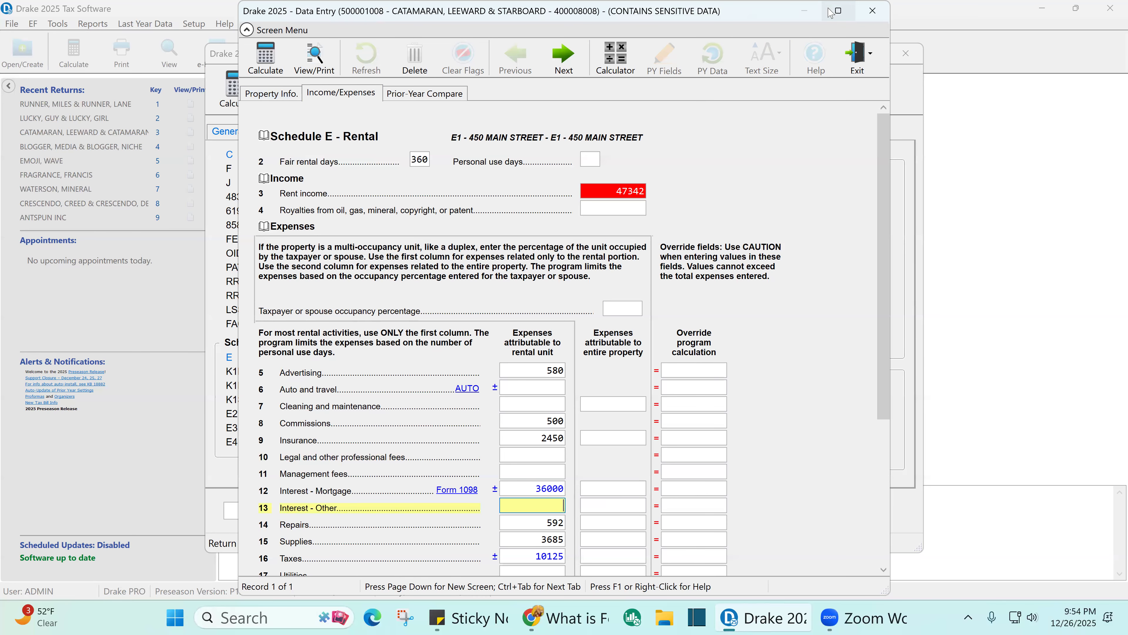
- Exit the 450 Main Street Schedule E screen back to the return's Income forms list
left_click(870, 10)
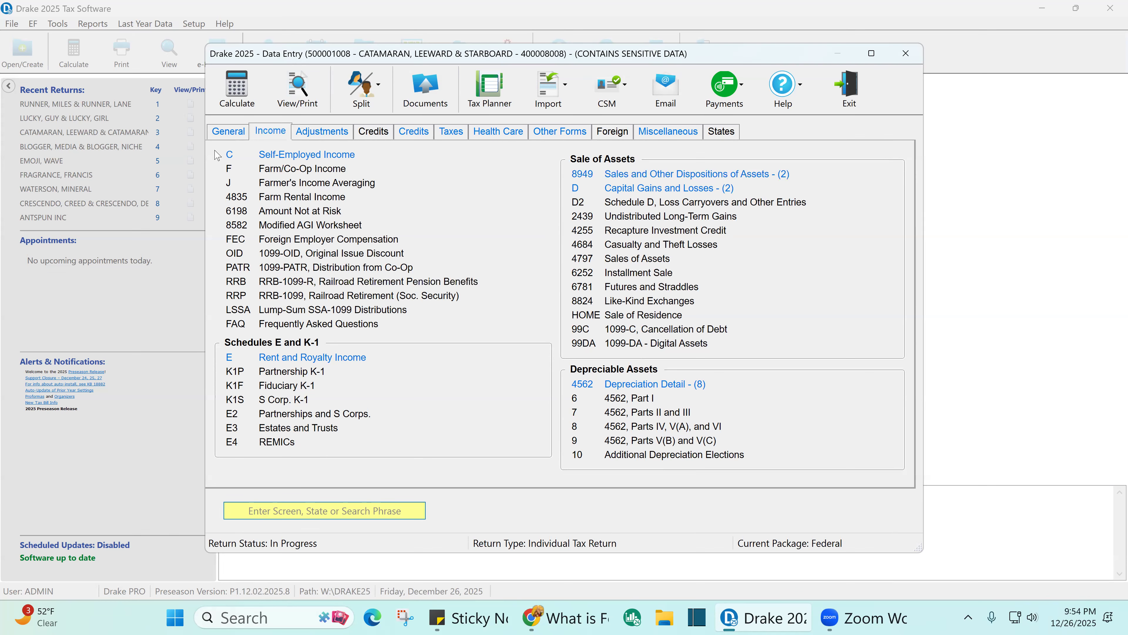
left_click(226, 134)
left_click(657, 218)
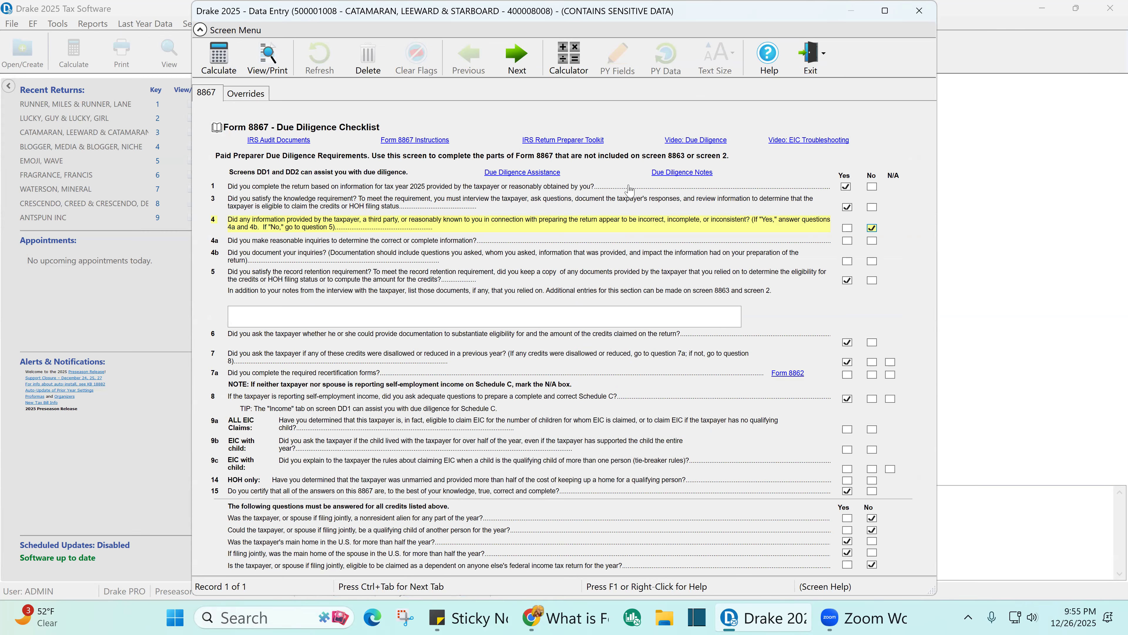
left_click(919, 13)
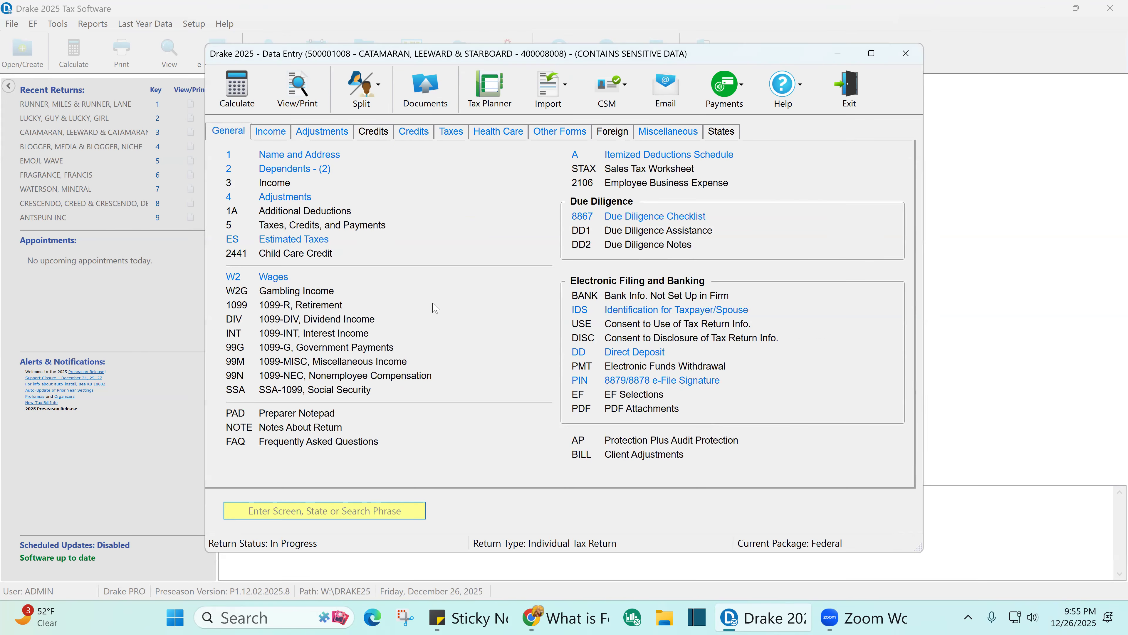
left_click(272, 132)
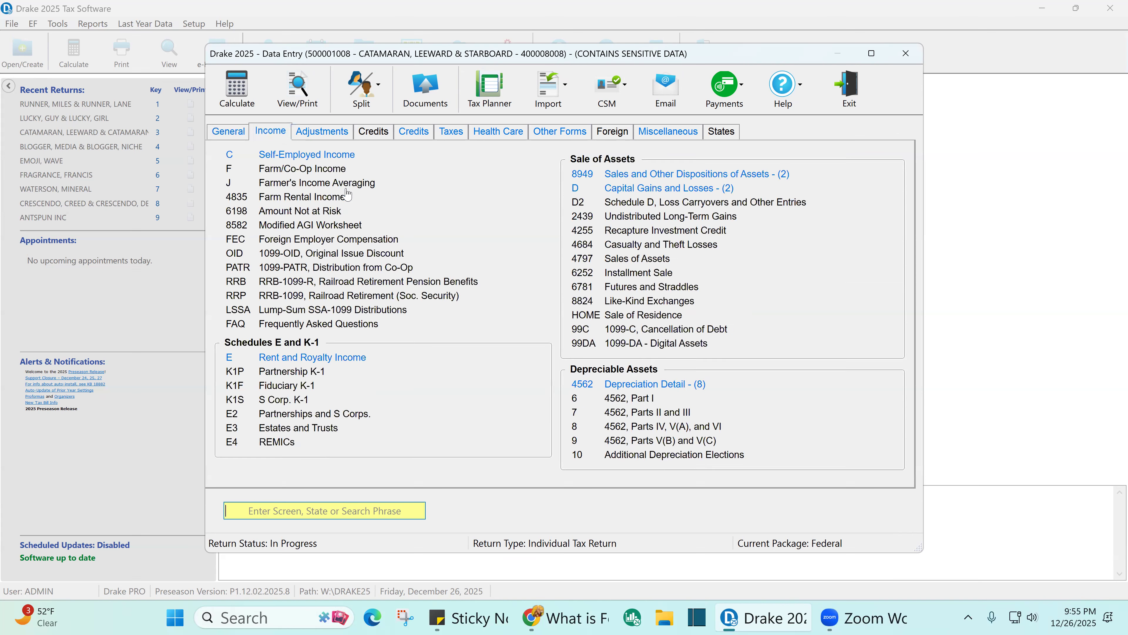
- On Schedule E, answer Yes to question A on payments requiring Forms 1099 and adjust question B
left_click(334, 358)
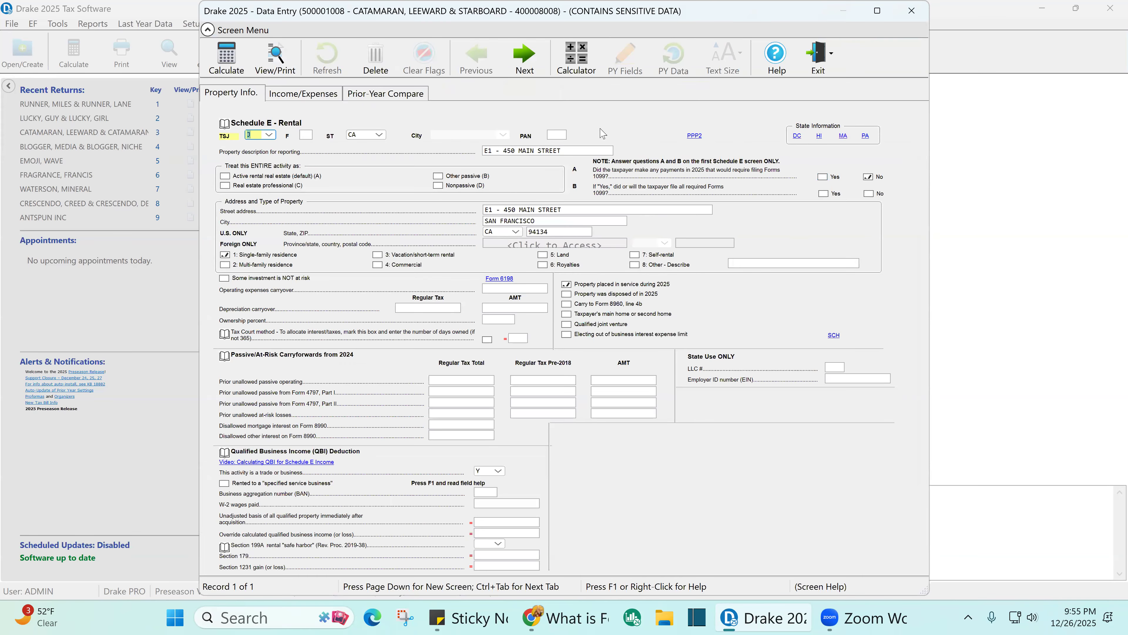
left_click(868, 177)
left_click(823, 177)
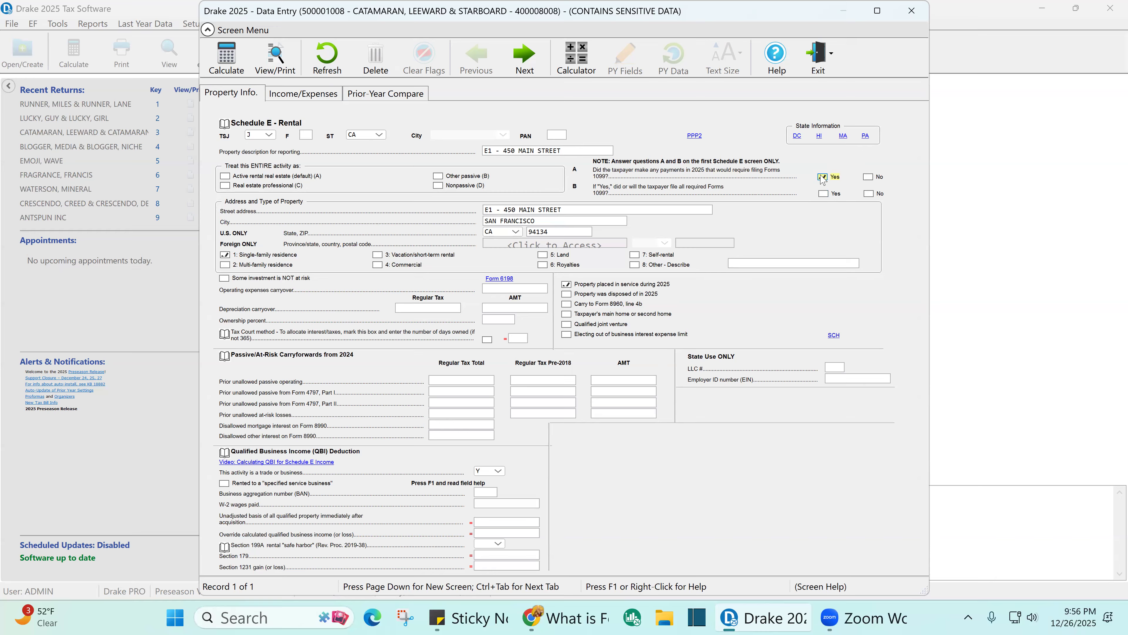
left_click(868, 194)
left_click(822, 196)
left_click(822, 177)
left_click(823, 178)
left_click(824, 196)
- Review the rental's income and expenses, including the 592 Repairs expense, then calculate the return
left_click(320, 99)
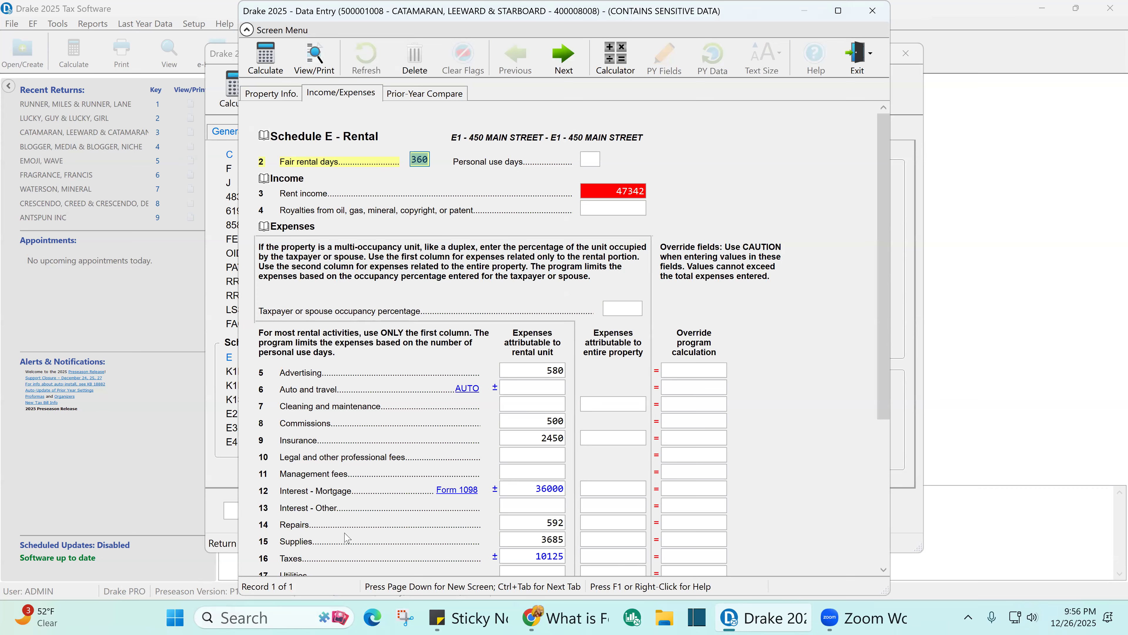
left_click(545, 523)
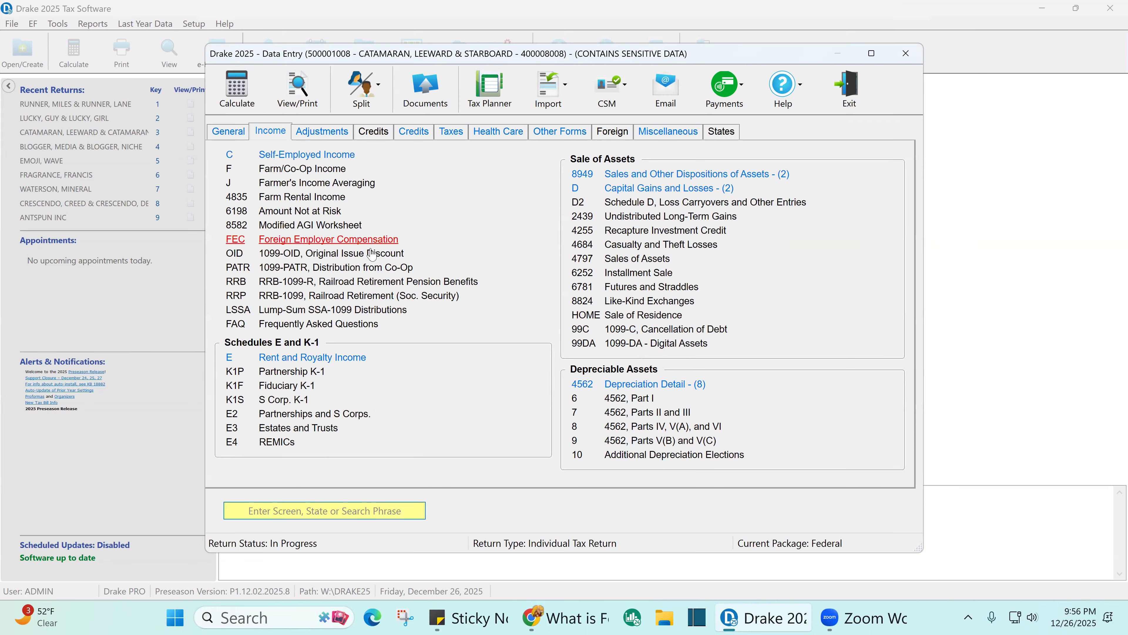
left_click(307, 98)
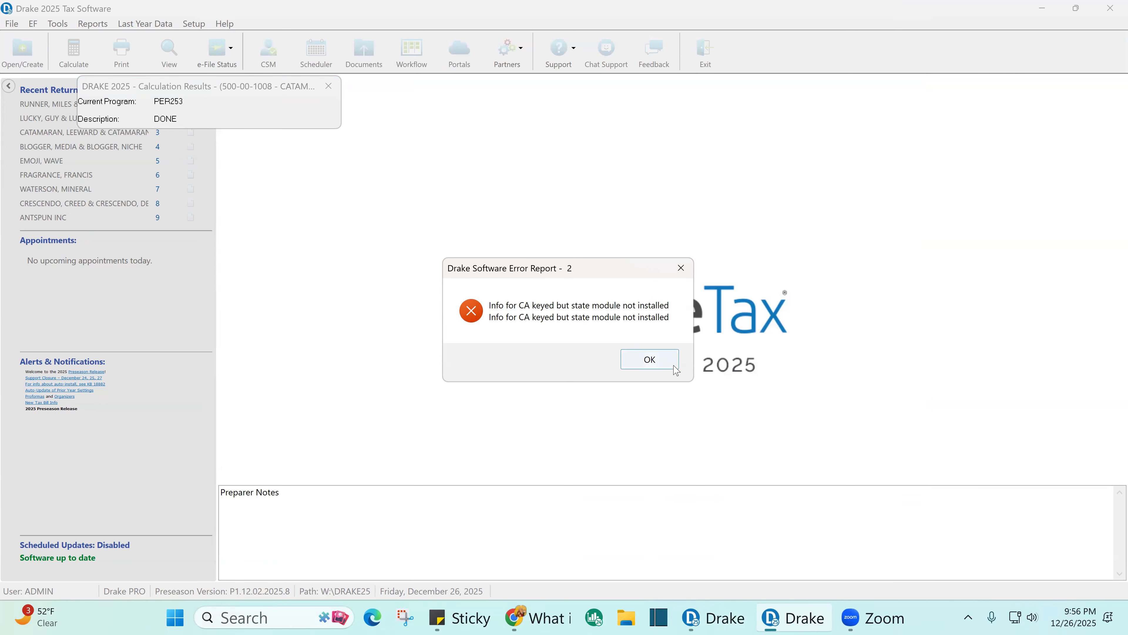
- Dismiss the California state module error and scroll through Form 1040 down to the 9,828 refund
left_click(636, 367)
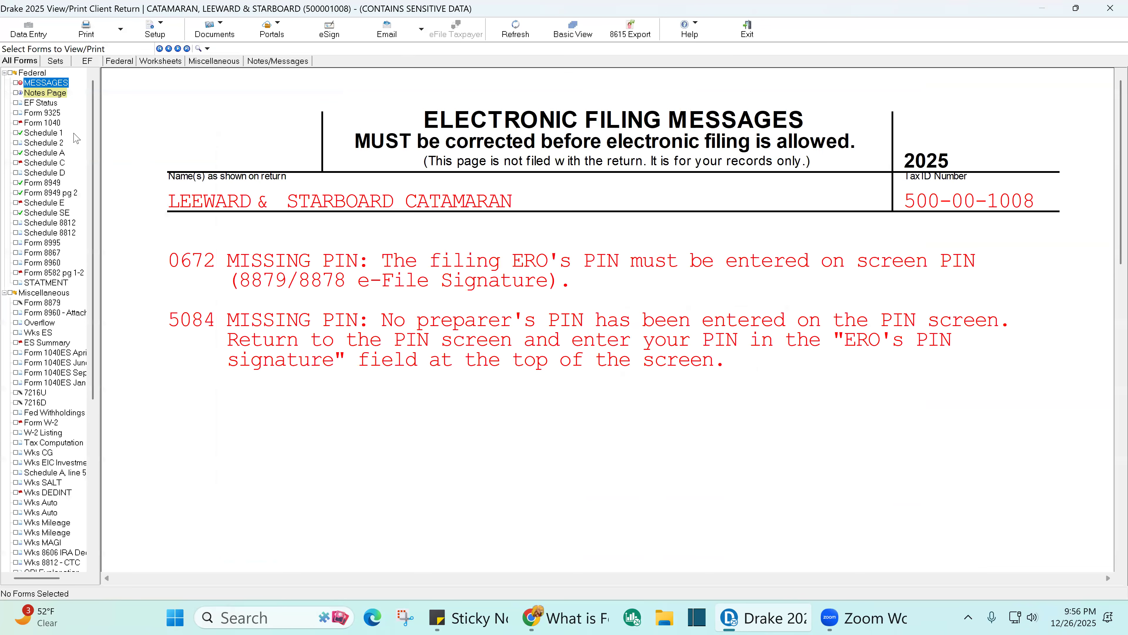
left_click(42, 123)
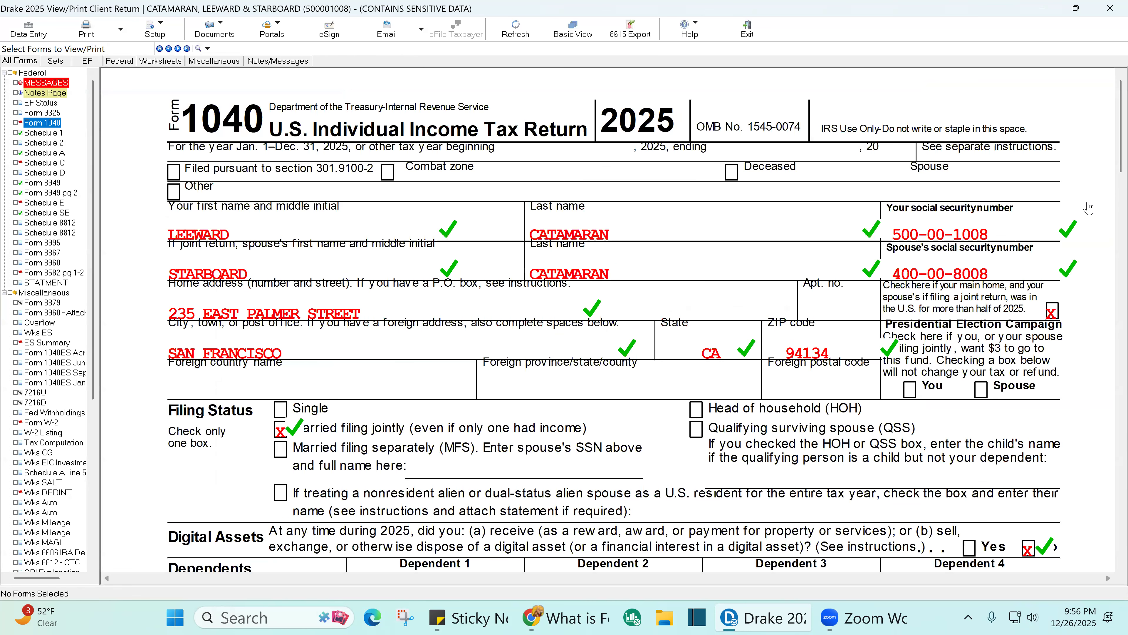
scroll(1112, 165, "down", 10)
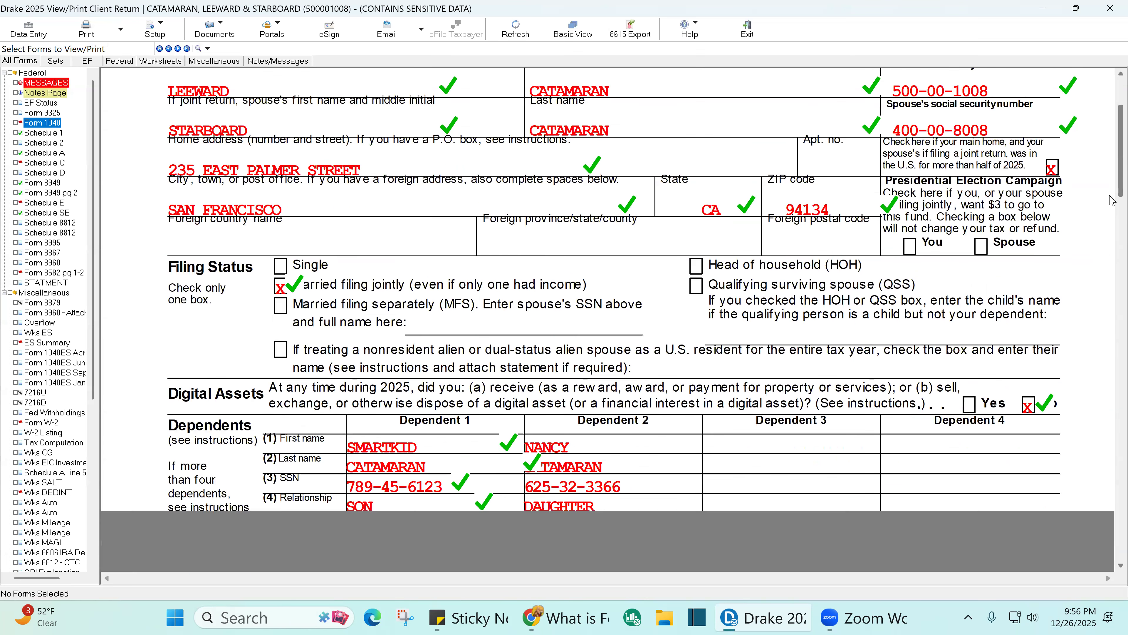
scroll(1104, 256, "down", 3)
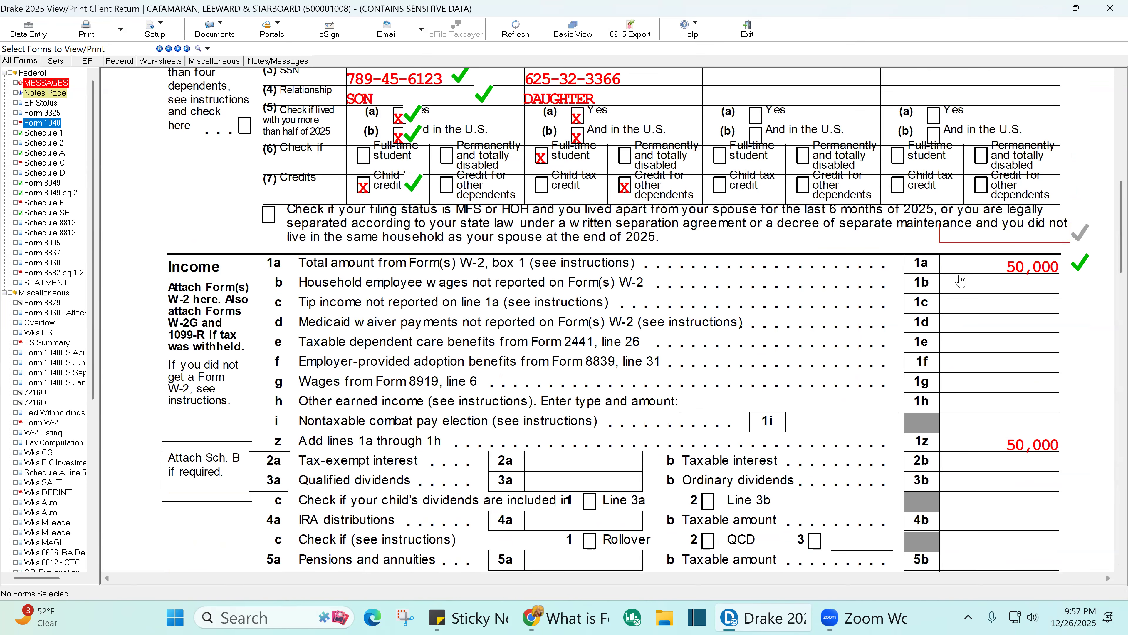
scroll(918, 309, "down", 10)
scroll(919, 309, "down", 14)
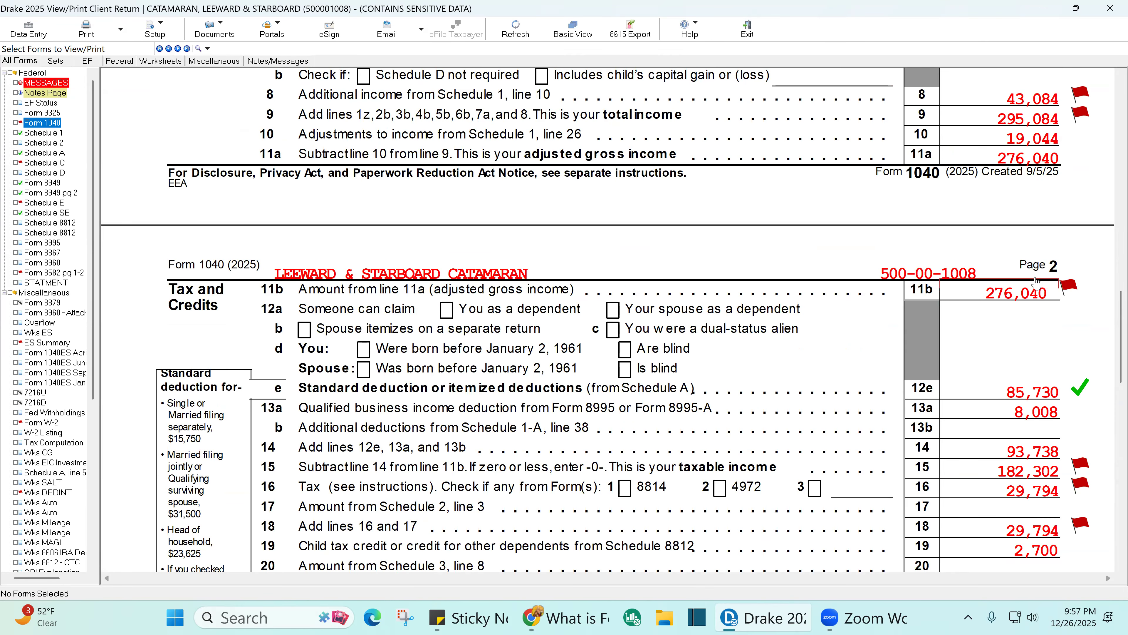
scroll(1037, 303, "down", 6)
scroll(1036, 303, "down", 12)
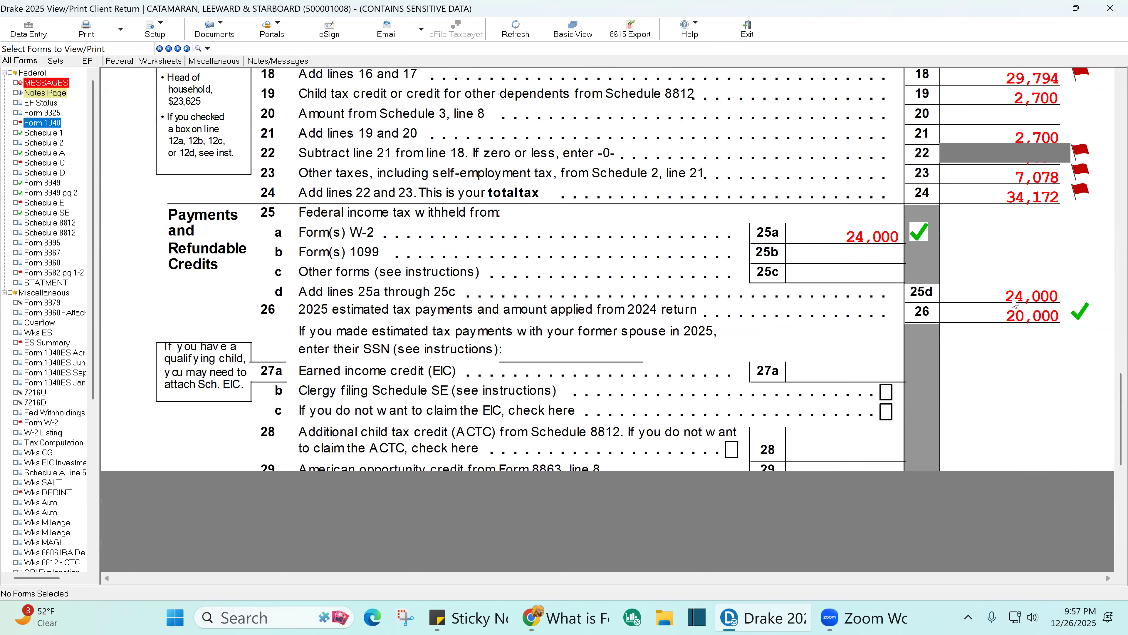
scroll(1036, 302, "down", 2)
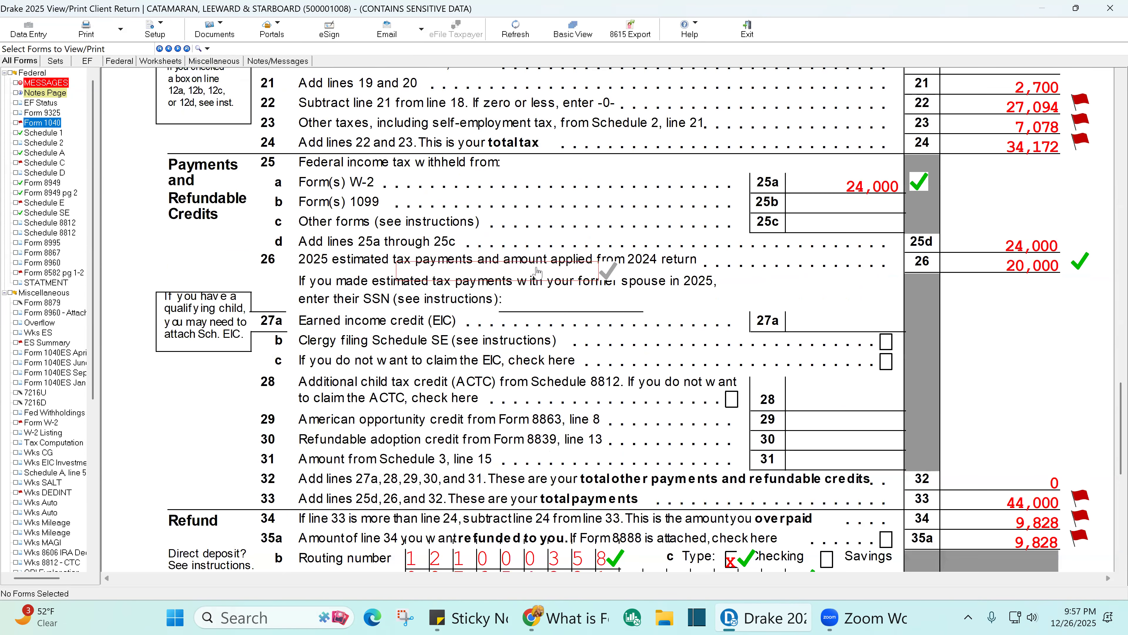